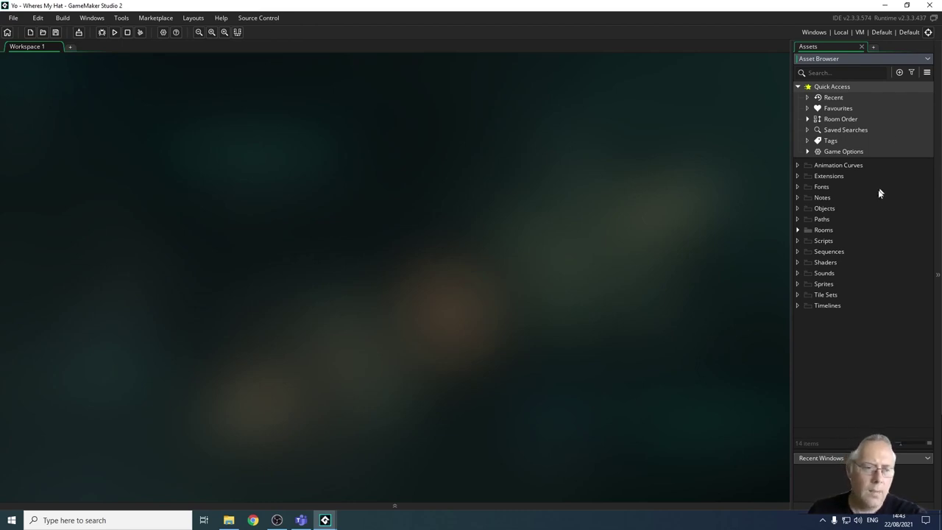
Create a new sprite in the Sprites group and name it spr_test
click(822, 284)
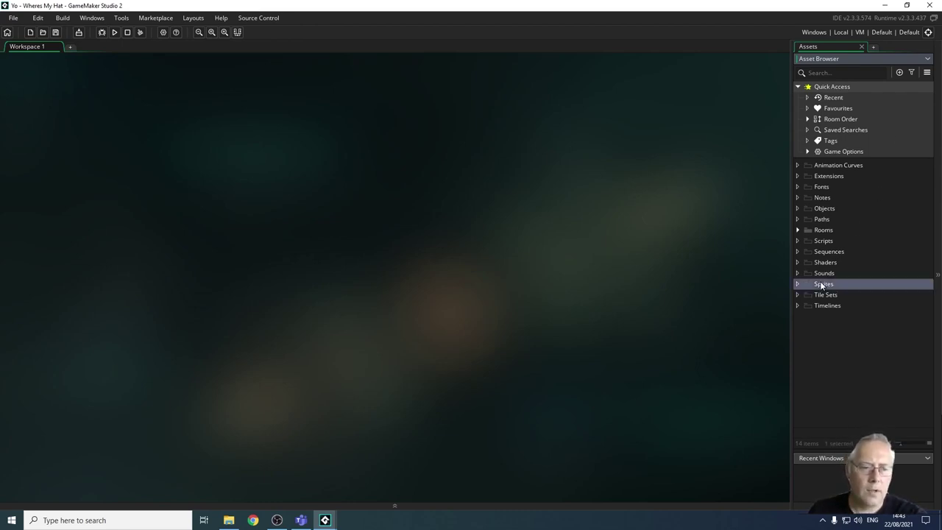
right_click(822, 285)
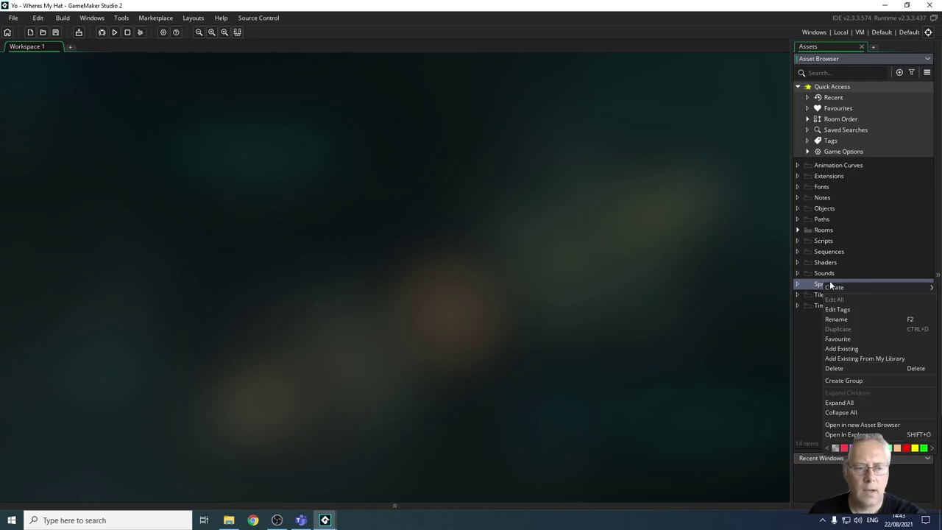
mouse_move(827, 290)
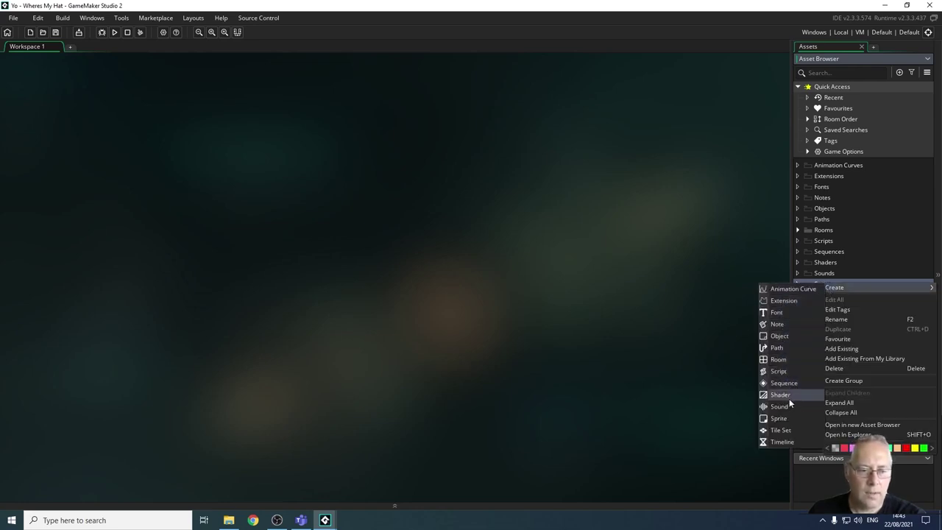
click(779, 418)
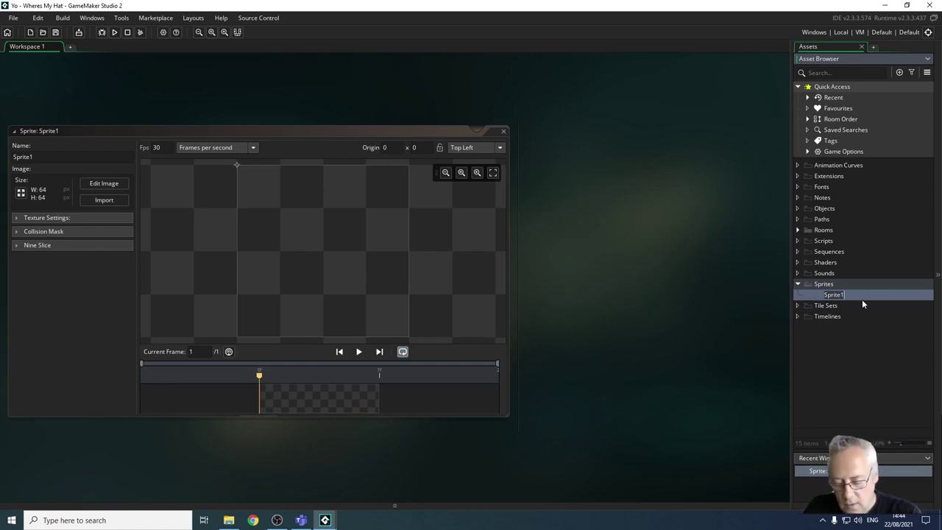
text(spr_test)
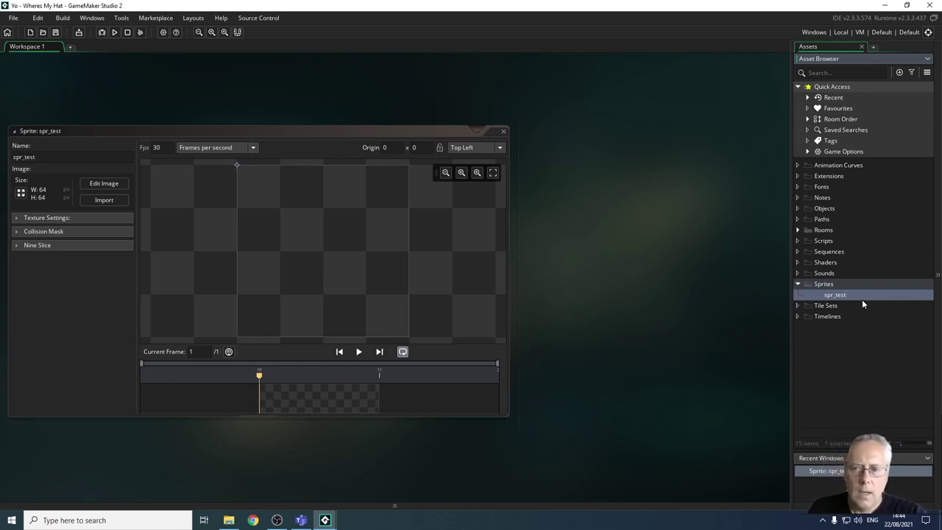
View the resize properties of the spr_test sprite and close them without applying any change
click(21, 194)
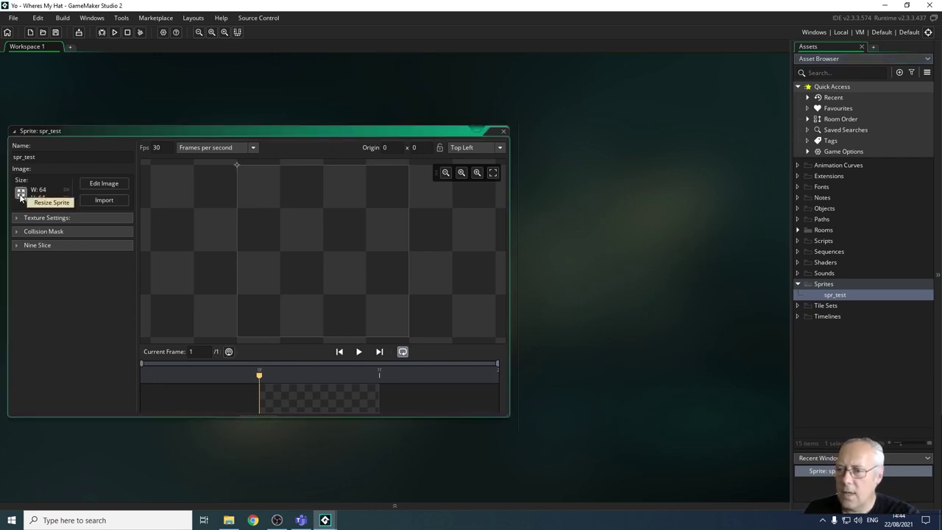
click(21, 194)
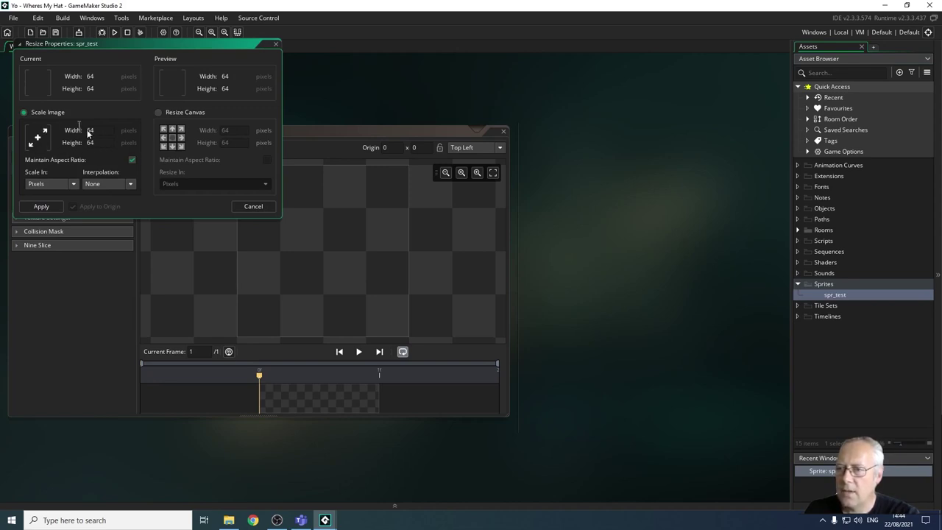
click(250, 207)
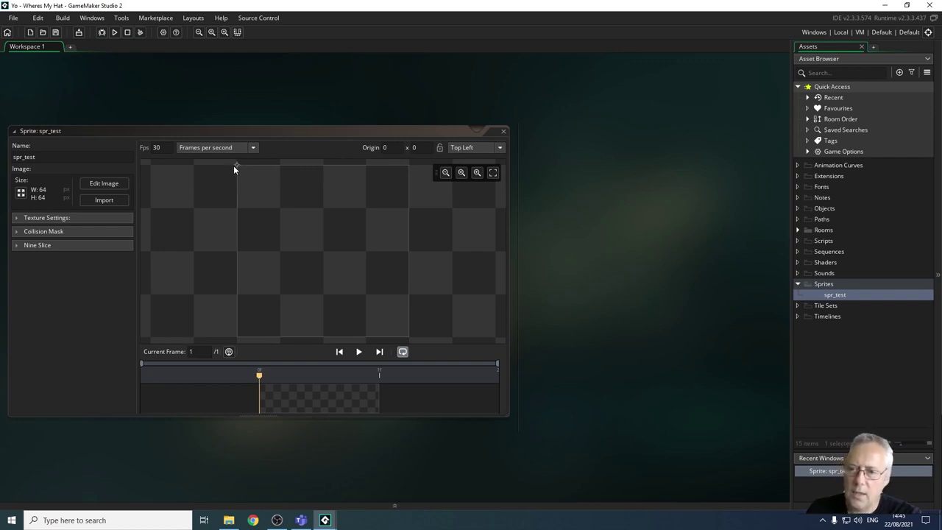
key(ctrl)
key(ctrl)
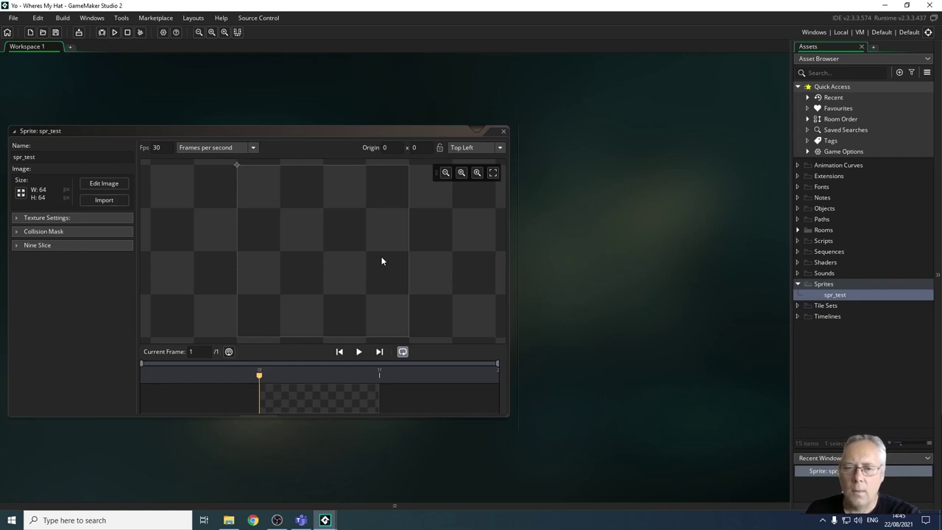
Set the origin of the spr_test sprite to Middle Centre
click(498, 150)
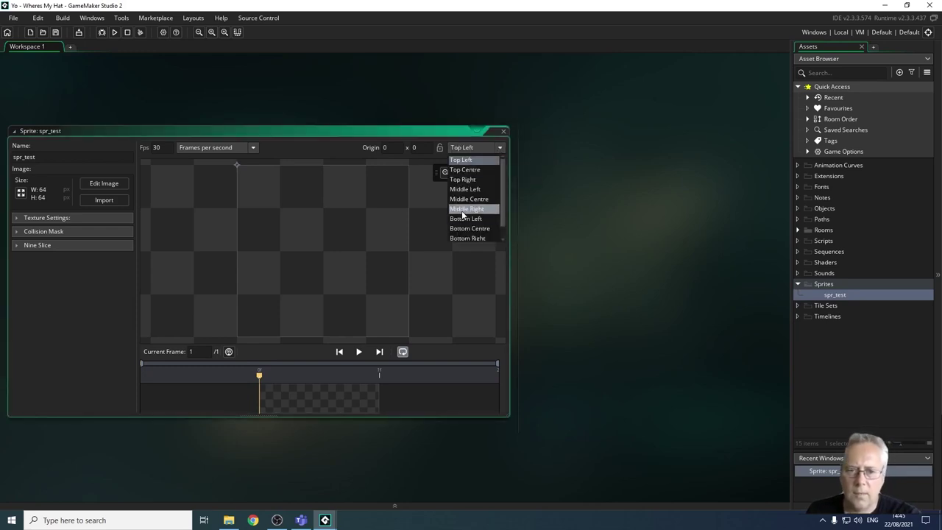
click(465, 200)
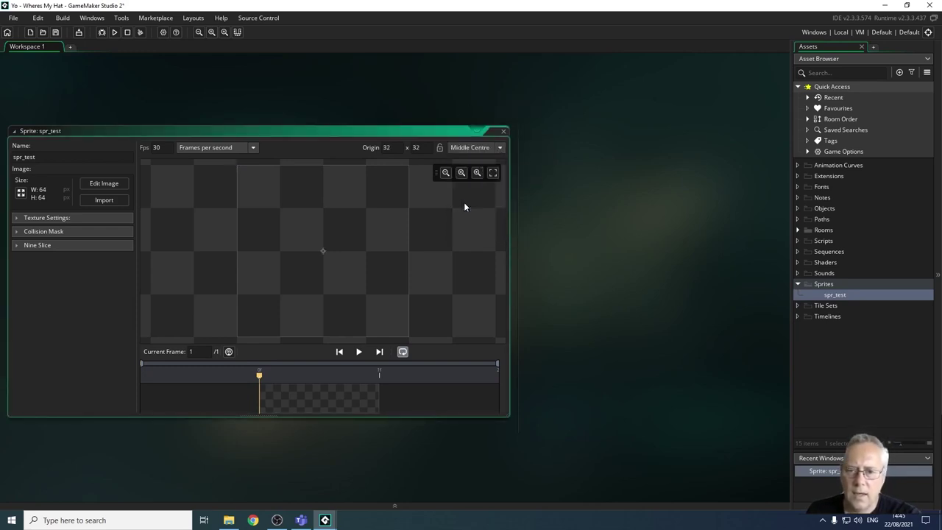
click(323, 254)
click(323, 254)
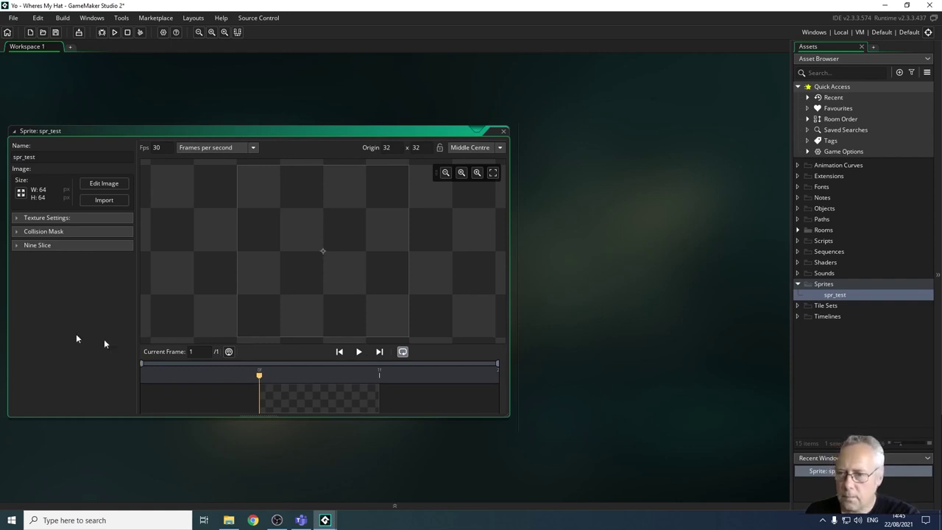
Open the spr_test image for editing and toggle the canvas grid on and off again
click(103, 184)
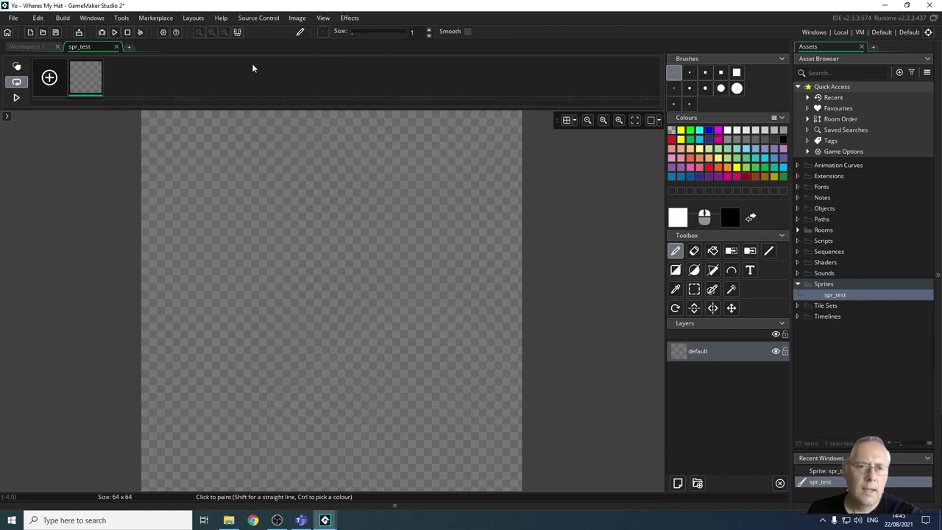
click(566, 120)
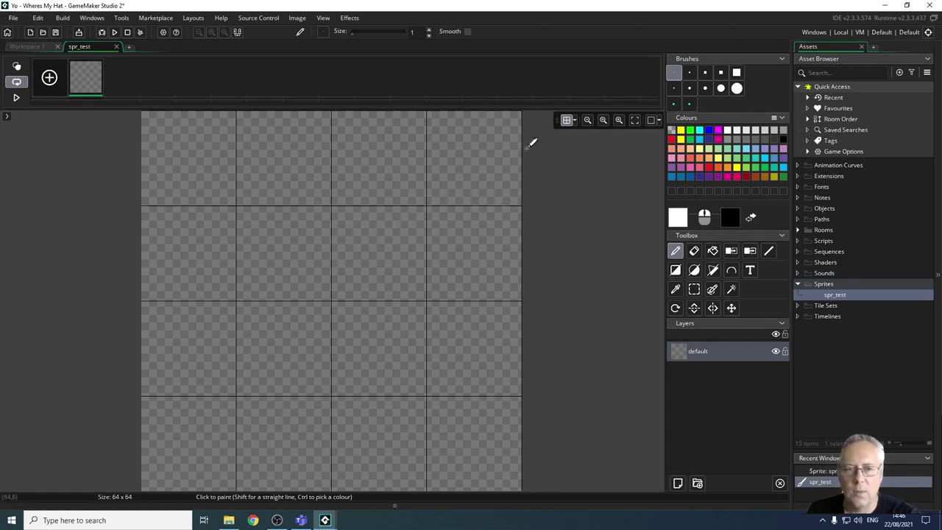
click(566, 120)
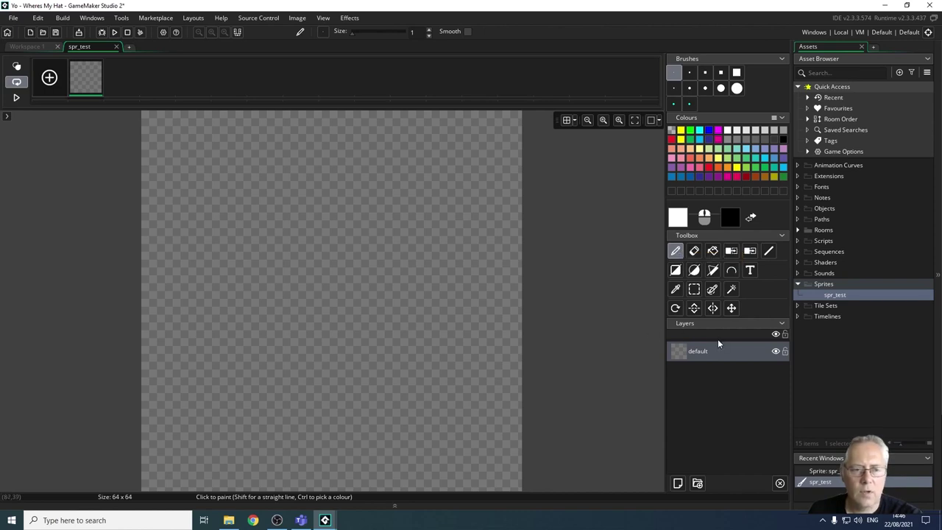
Paint thin white and black strokes across the canvas, plus thicker ones in both colours with the size 7 round brush
mouse_move(179, 184)
mouse_down()
mouse_move(214, 196)
mouse_move(420, 190)
mouse_up()
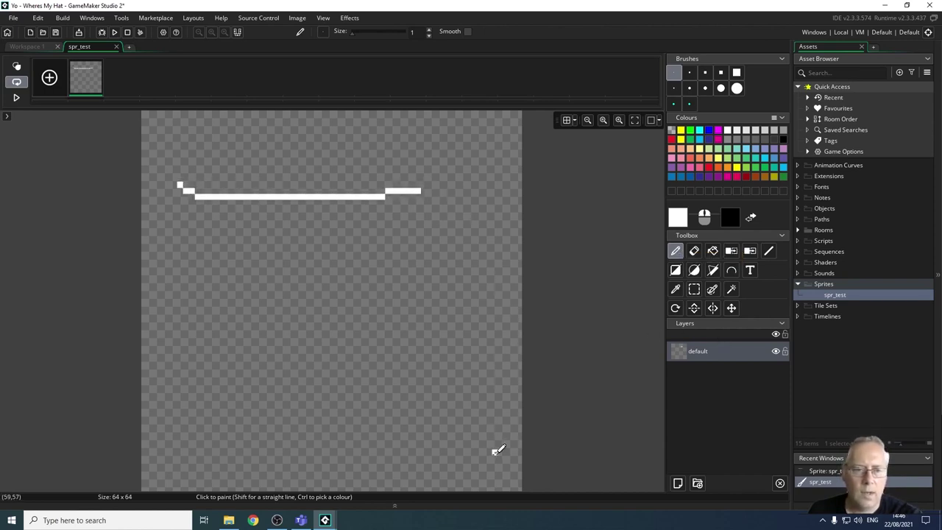
mouse_move(174, 267)
right_down()
mouse_move(395, 266)
mouse_move(437, 279)
right_up()
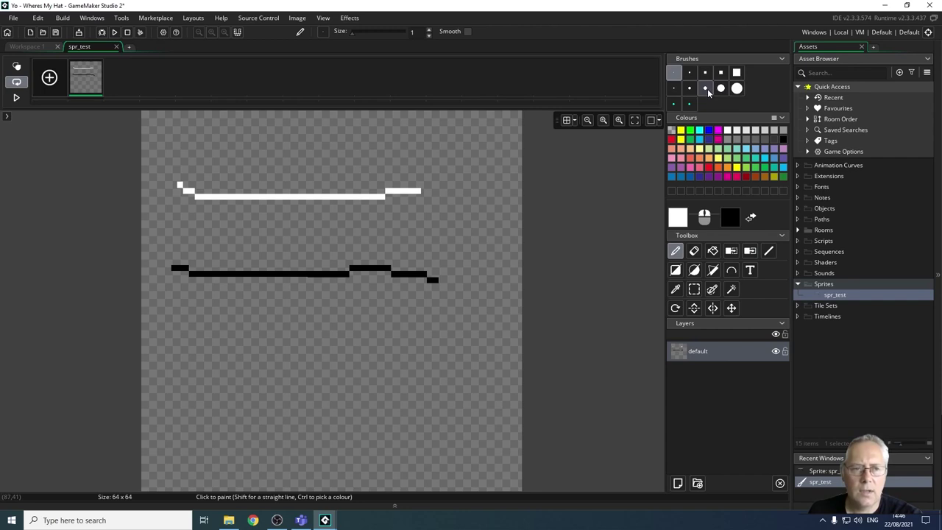
click(705, 88)
mouse_move(186, 148)
mouse_down()
mouse_move(435, 123)
mouse_move(472, 137)
mouse_move(491, 162)
mouse_up()
mouse_move(155, 331)
right_down()
mouse_move(182, 310)
mouse_move(440, 347)
right_up()
click(528, 478)
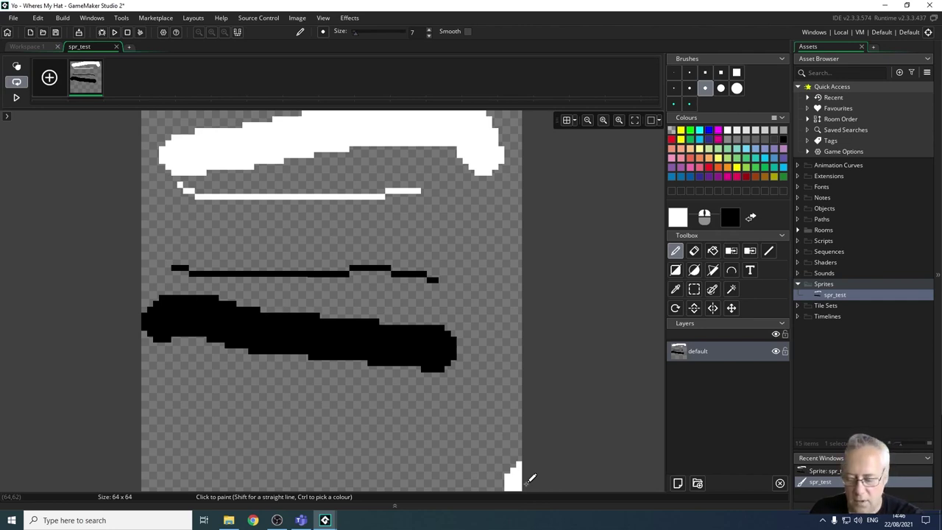
Undo all the white and black brush strokes to clear the canvas
key(ctrl+z)
key(ctrl+z)
key(ctrl+z)
key(ctrl+z)
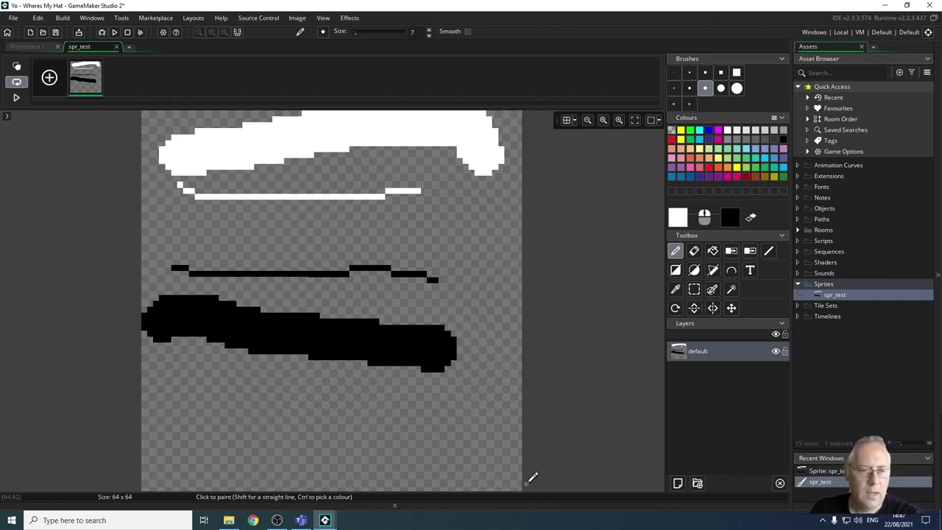
key(ctrl+z)
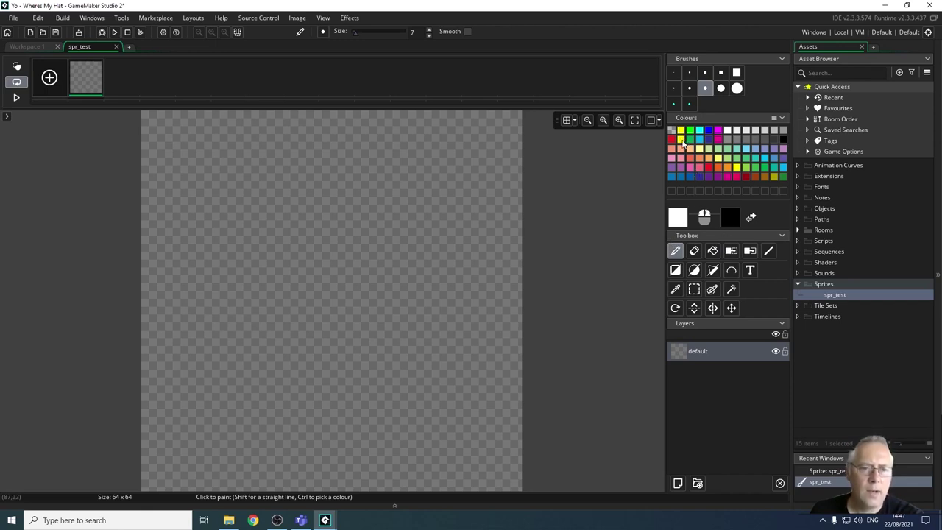
Set the primary colour to blue and the secondary colour to yellow, and paint one thick stroke in each
right_click(681, 140)
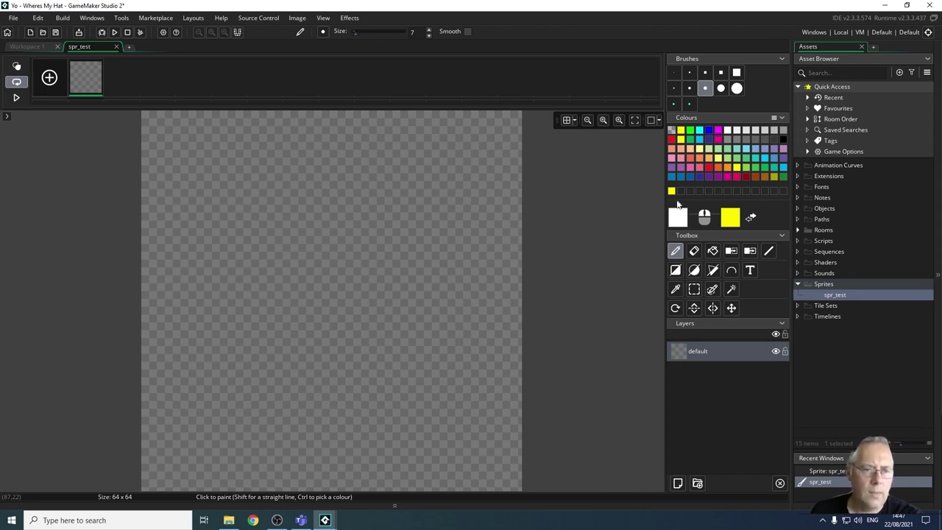
click(709, 131)
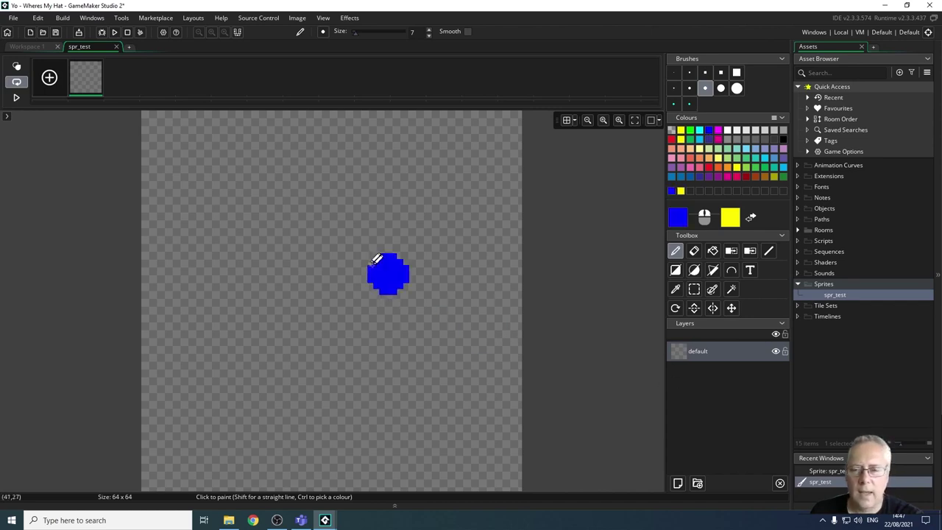
drag(204, 202, 335, 214)
right_drag(168, 324, 299, 330)
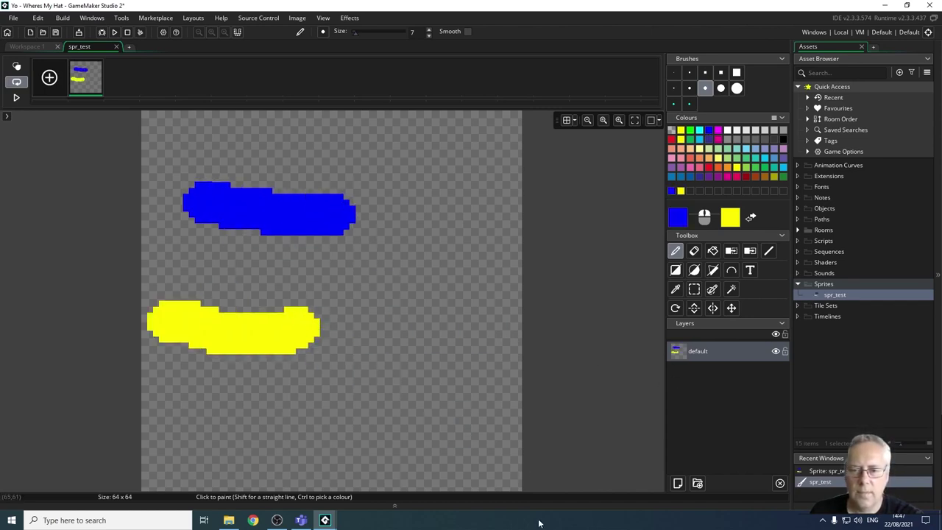
Erase the blue and yellow strokes, enlarging the eraser to size 31 to finish, and set the brush size back to 1
click(693, 250)
mouse_move(351, 278)
mouse_down()
mouse_move(346, 238)
mouse_move(186, 202)
mouse_move(279, 199)
mouse_move(314, 326)
mouse_move(269, 318)
mouse_up()
click(736, 88)
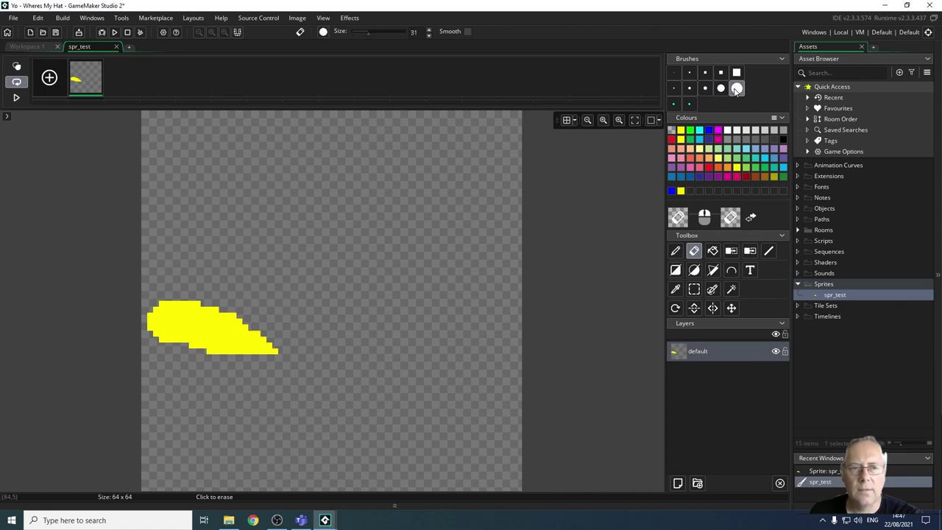
drag(368, 290, 267, 326)
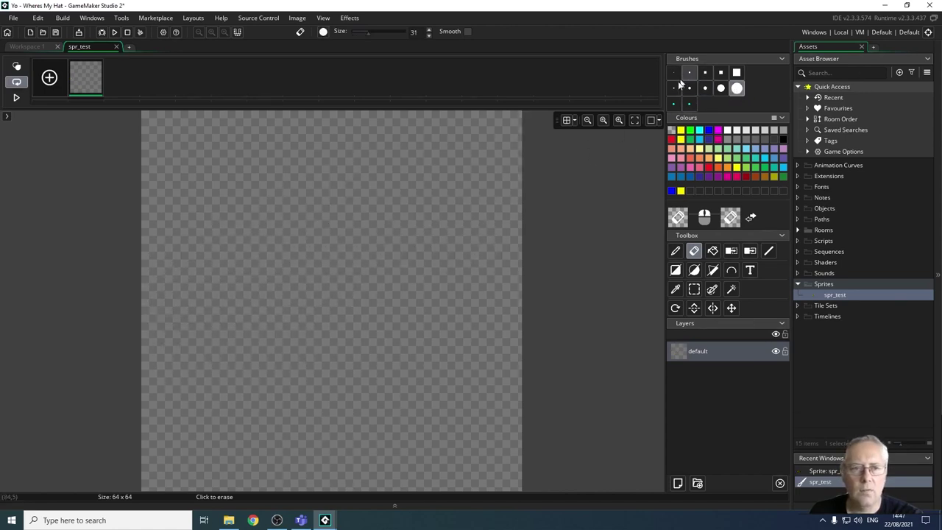
click(673, 77)
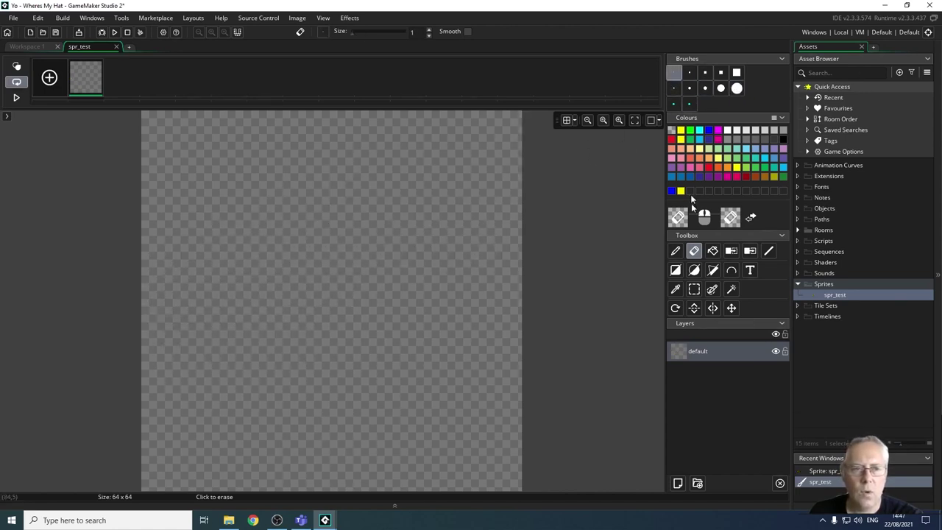
Try the Fill tool on the empty canvas with yellow and with blue, undoing each fill
click(712, 251)
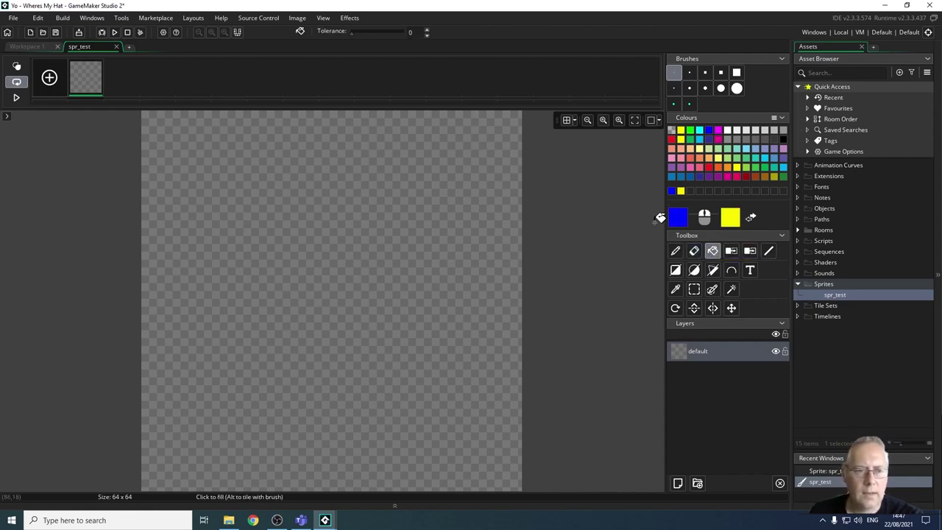
right_click(307, 270)
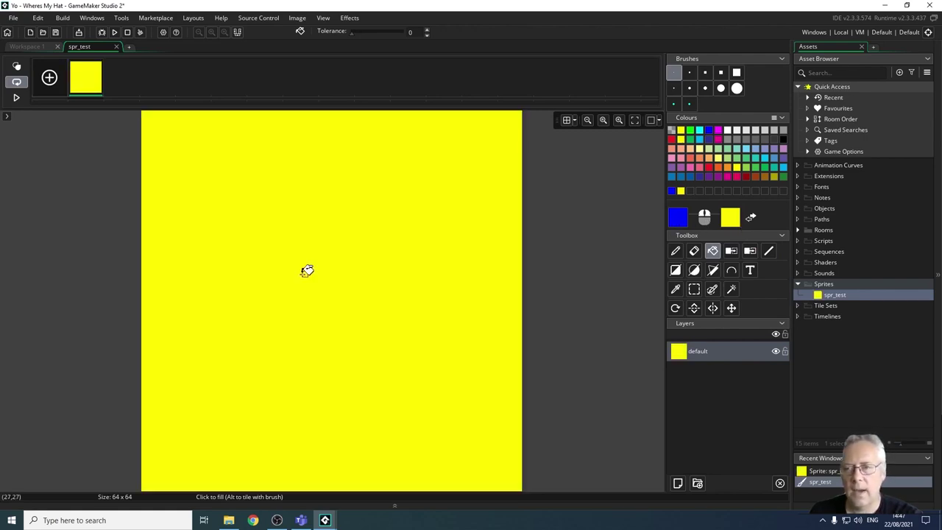
key(ctrl+z)
click(307, 270)
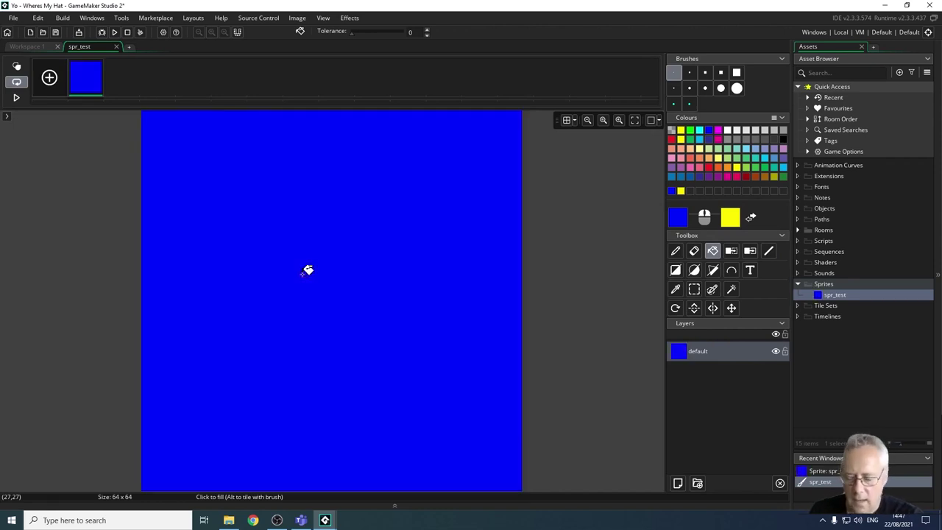
key(ctrl+z)
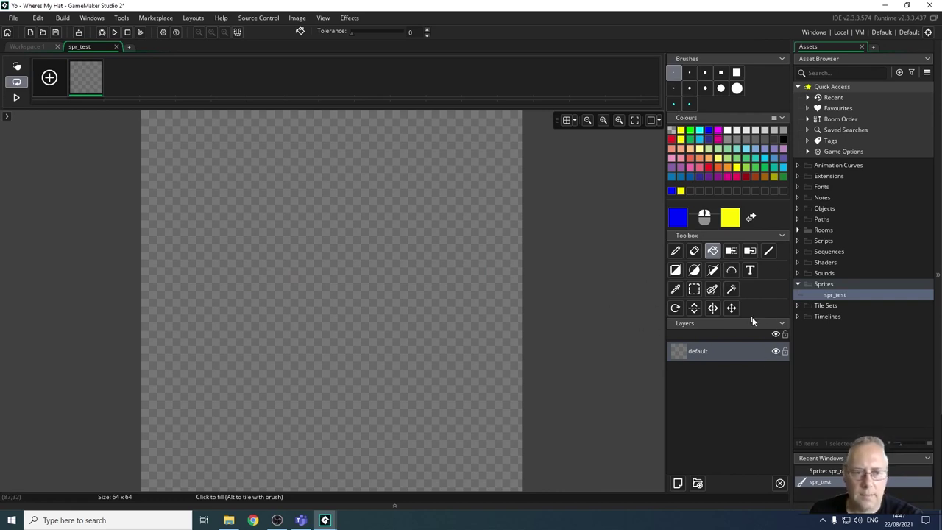
Fill the canvas with blue and clear it using the Colour remove tool
click(731, 251)
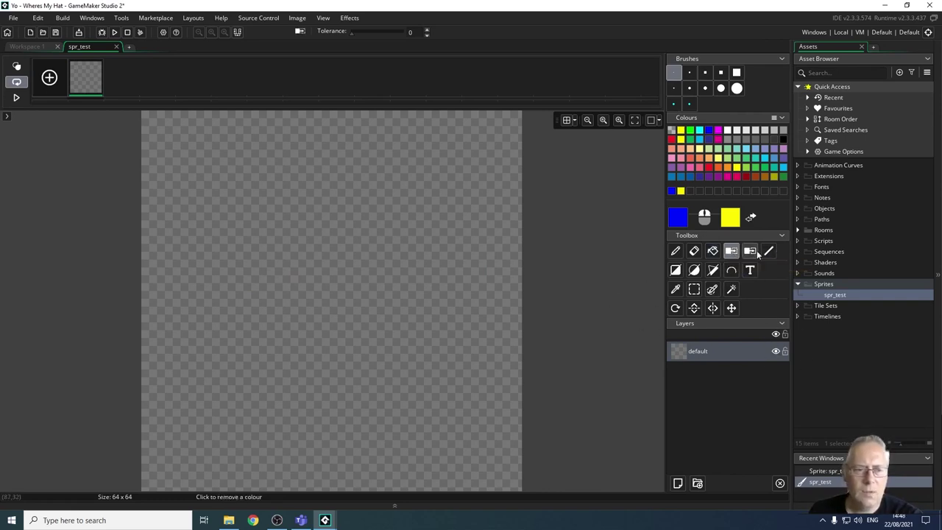
click(712, 251)
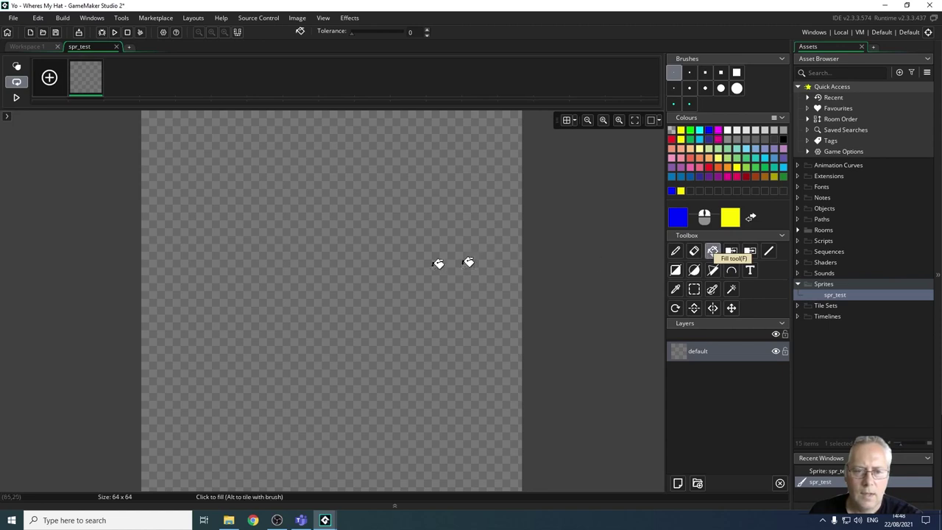
click(392, 264)
click(730, 251)
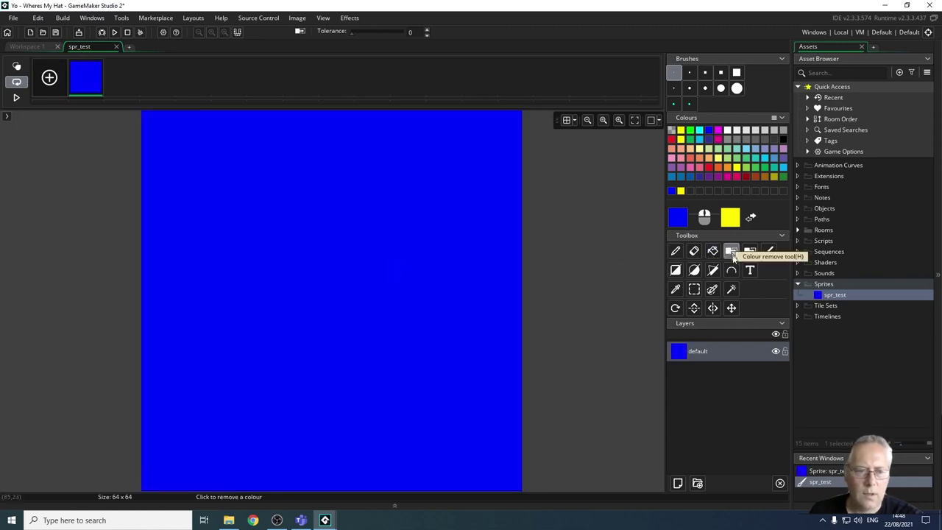
click(399, 284)
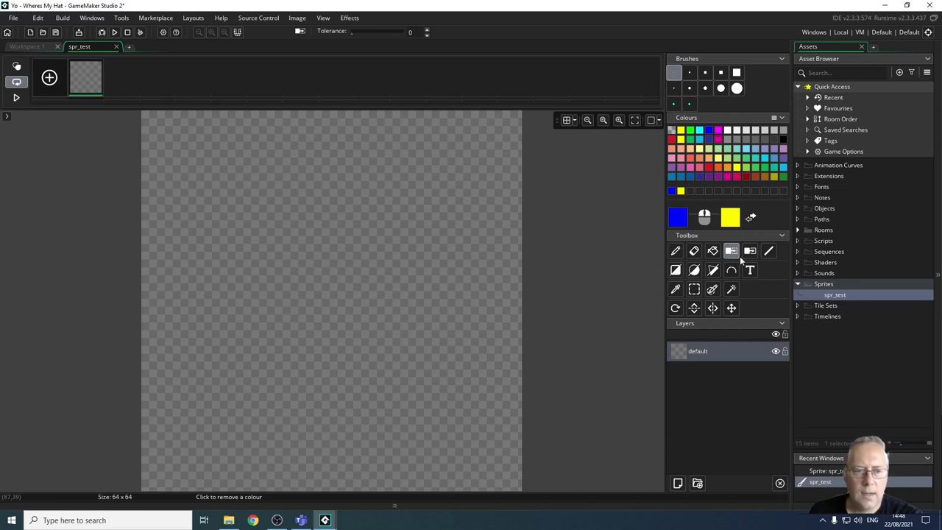
Draw one horizontal and two diagonal blue lines on the canvas using the Line tool
click(712, 251)
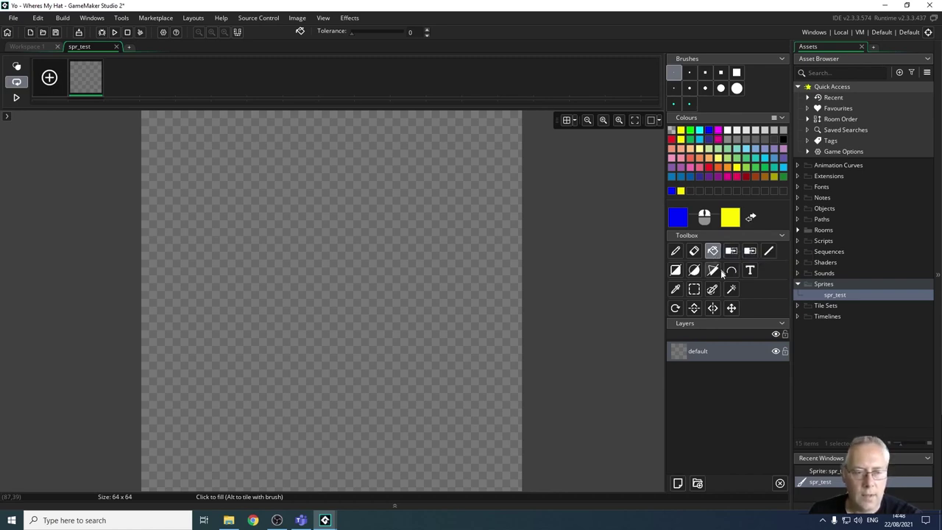
click(767, 251)
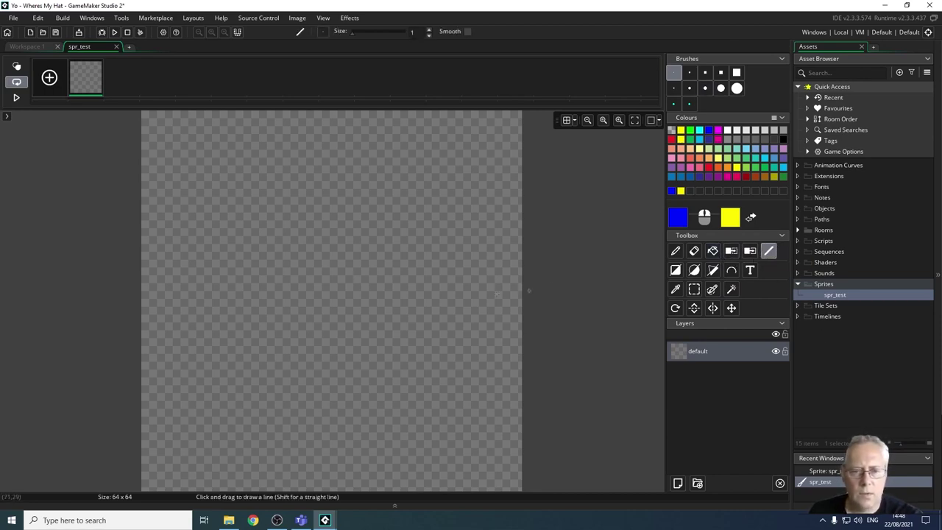
drag(173, 208, 450, 208)
drag(245, 262, 423, 409)
drag(406, 297, 501, 238)
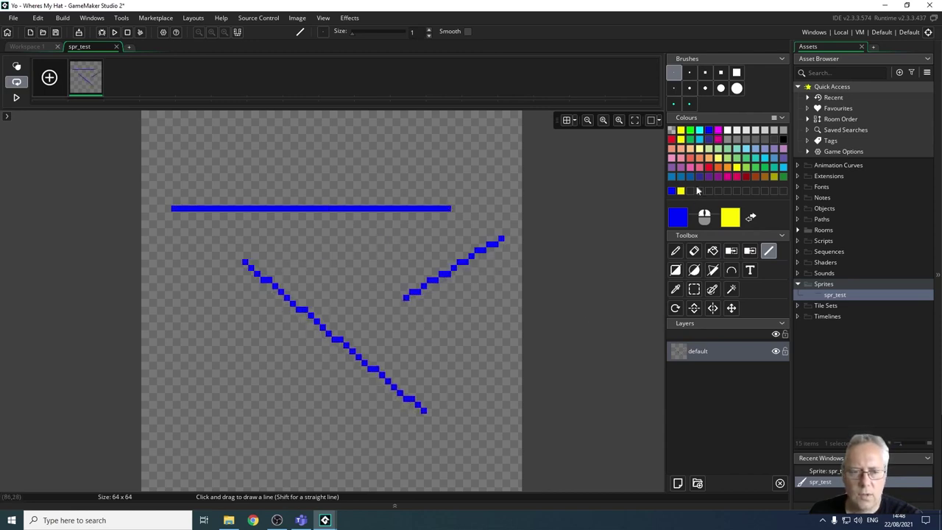
Paint three freehand blue strokes with the Pencil in the lower-left area of the canvas for comparison with the straight lines
click(675, 251)
mouse_move(159, 386)
mouse_down()
mouse_move(229, 390)
mouse_move(308, 412)
mouse_move(396, 414)
mouse_up()
mouse_move(180, 333)
mouse_down()
mouse_move(295, 350)
mouse_move(360, 375)
mouse_move(365, 393)
mouse_up()
mouse_move(179, 297)
mouse_down()
mouse_move(273, 315)
mouse_move(322, 331)
mouse_move(320, 339)
mouse_up()
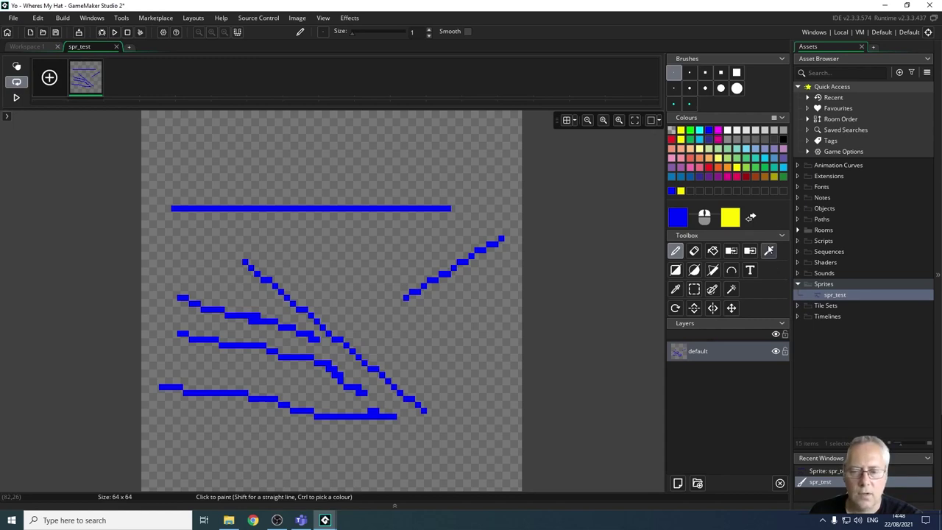
Undo the three freehand strokes and the three straight lines to empty the canvas
key(ctrl+z)
key(ctrl+z)
key(ctrl+z)
key(ctrl+z)
key(ctrl+z)
key(ctrl+z)
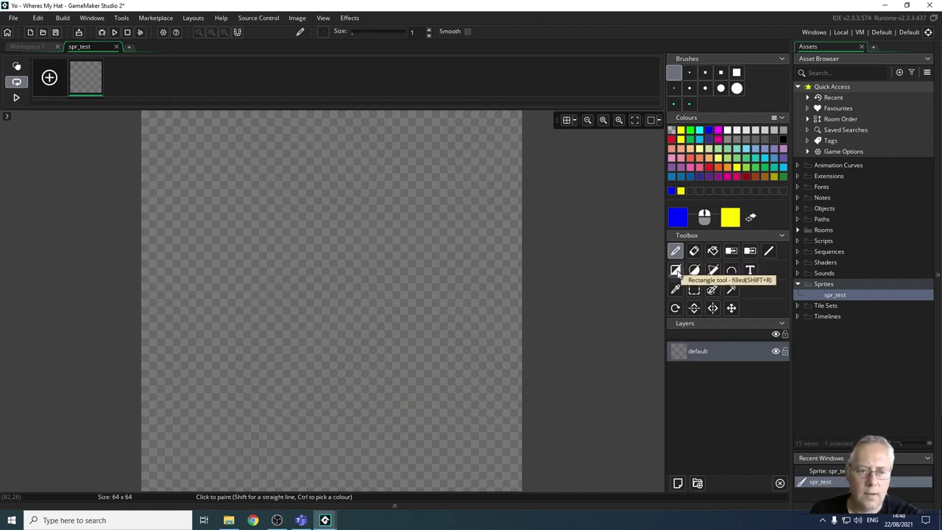
Try the Rectangle tool in Stroke mode by drawing a blue outlined rectangle mid-canvas, and undo it
click(677, 271)
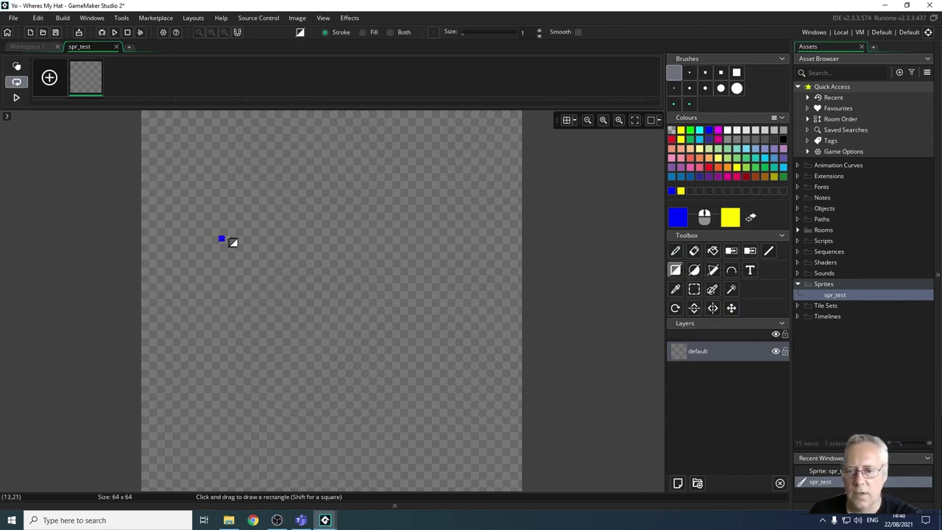
drag(227, 202, 442, 340)
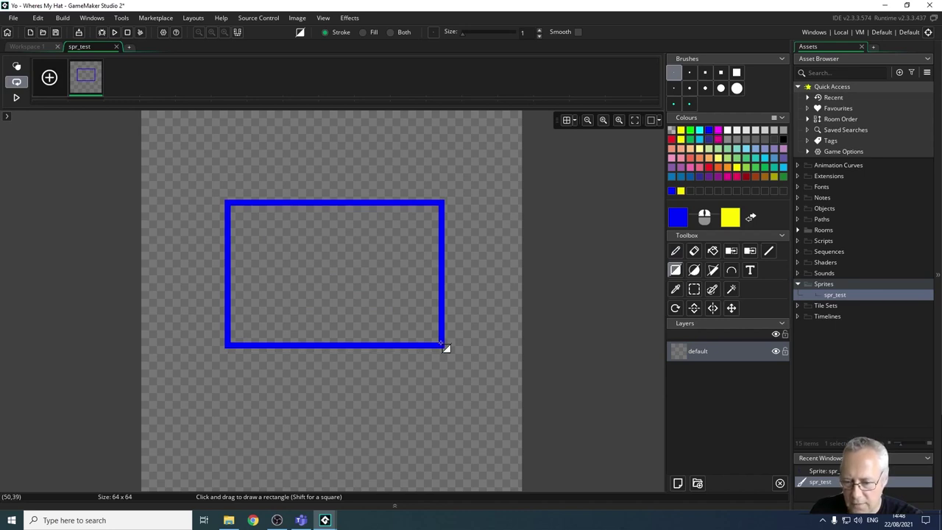
shift+drag(443, 344, 476, 379)
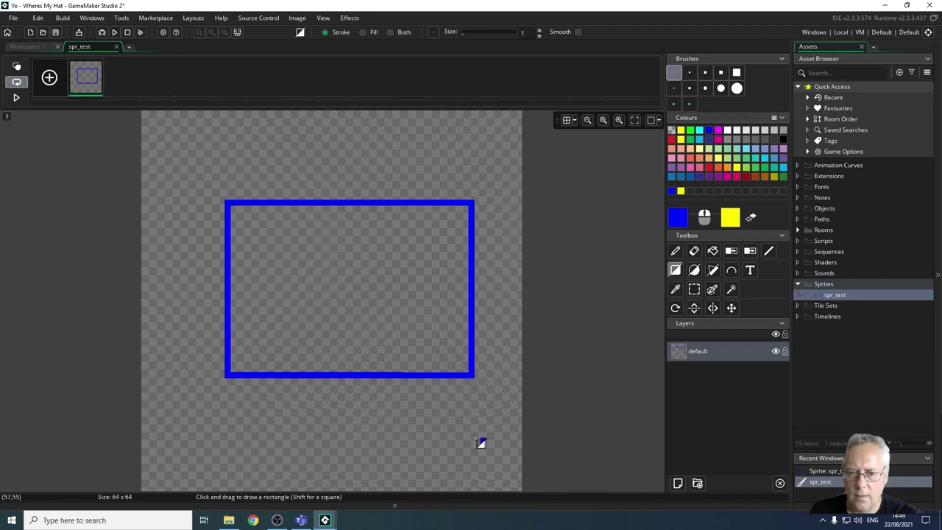
key(ctrl+z)
Try a solid blue rectangle in Fill mode and a blue-outlined yellow one in Both mode, removing each from the canvas
click(675, 270)
drag(195, 182, 444, 387)
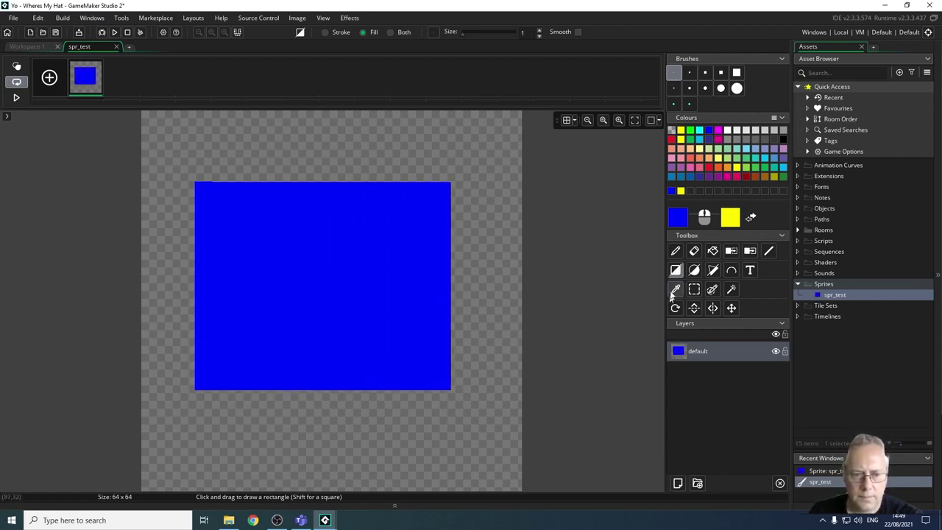
click(391, 31)
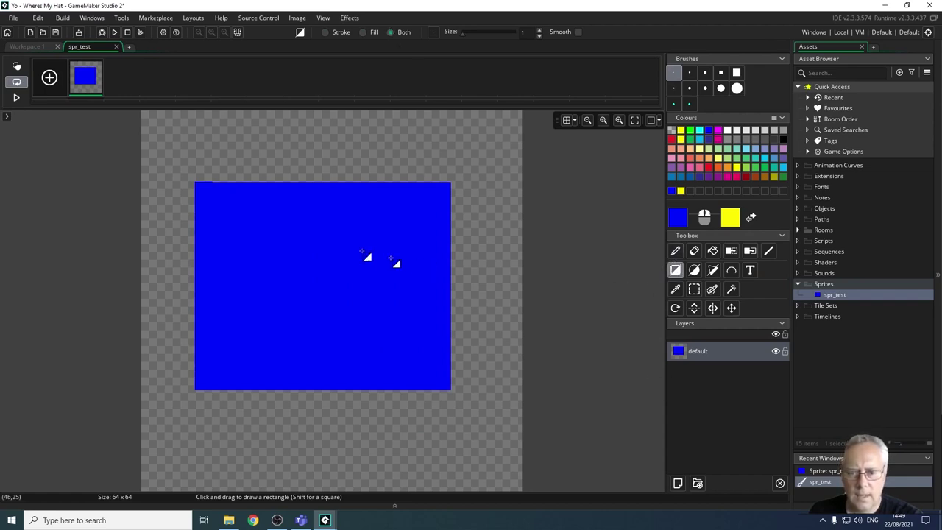
key(Delete)
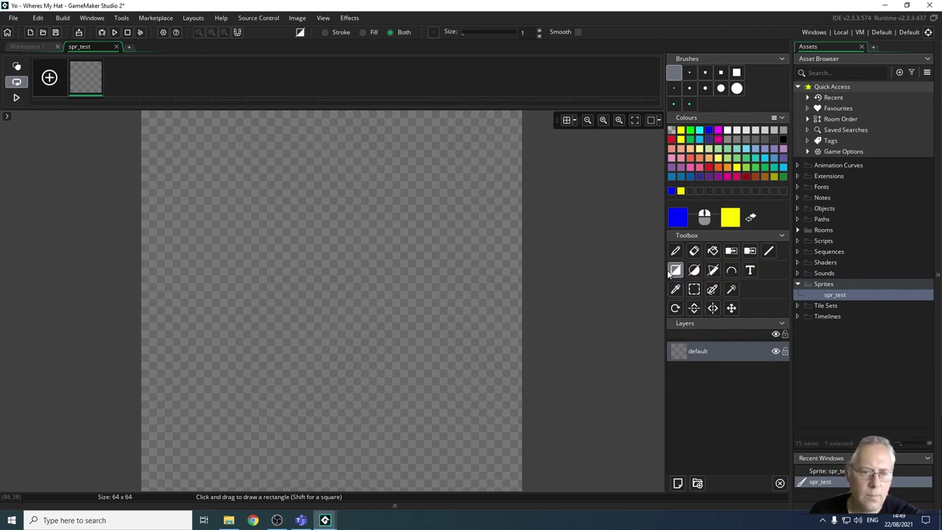
drag(231, 220, 474, 389)
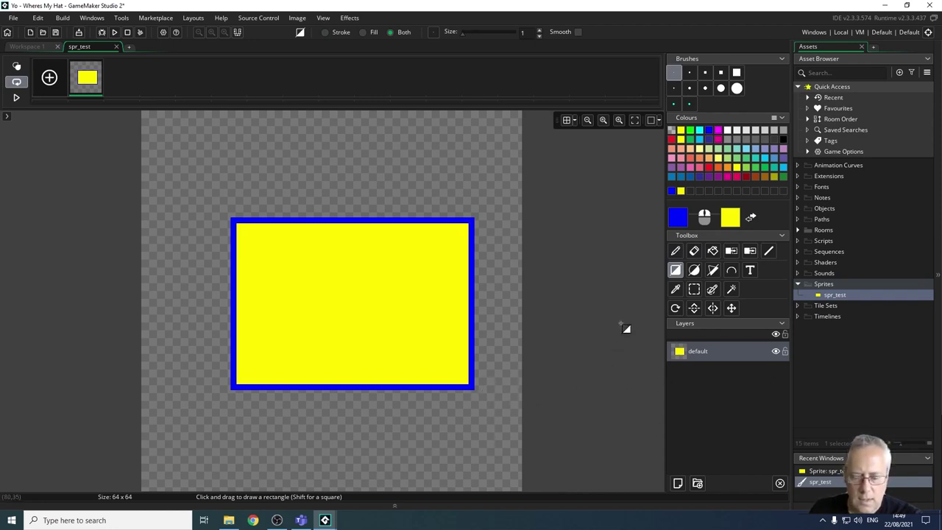
key(ctrl+z)
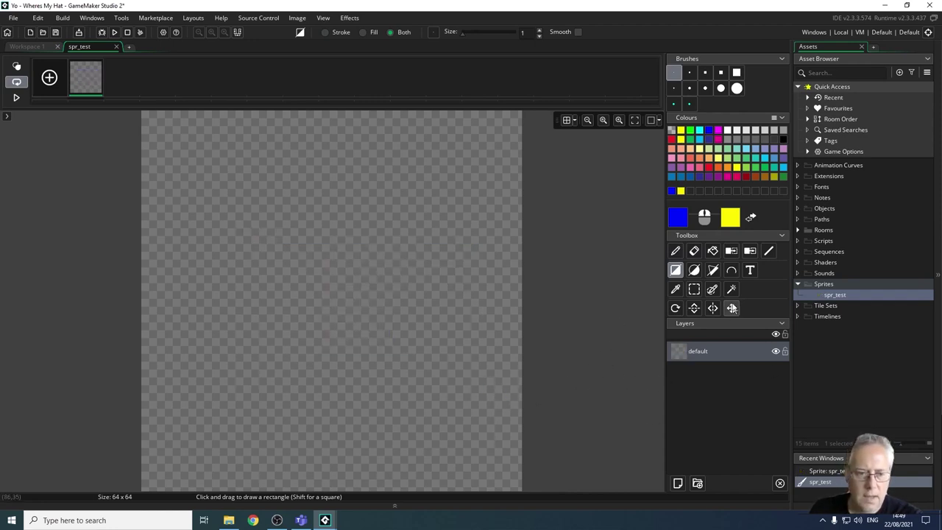
Try the Ellipse tool in Stroke mode by drawing a large blue circle, and undo it
click(693, 270)
drag(249, 217, 448, 380)
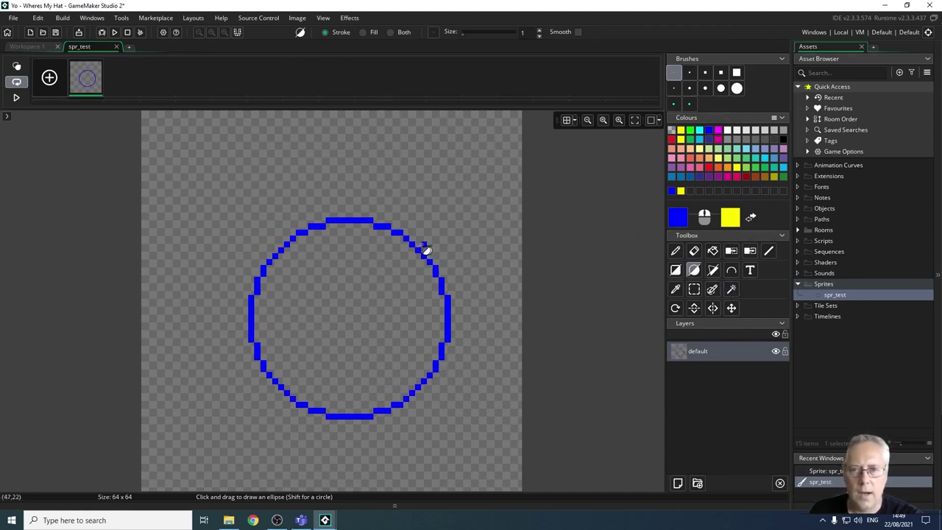
key(ctrl+z)
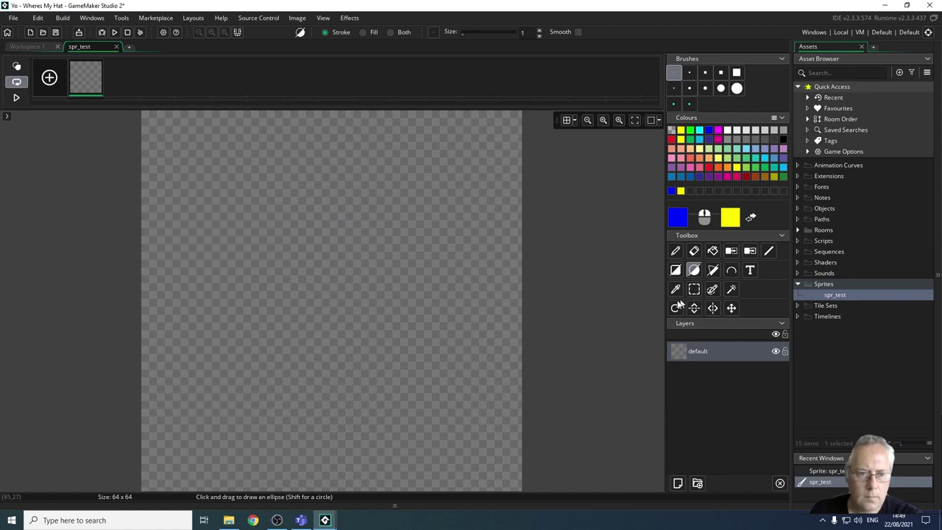
Draw and commit a filled blue seven-point polygon with crossing edges using the Polygon tool
click(712, 272)
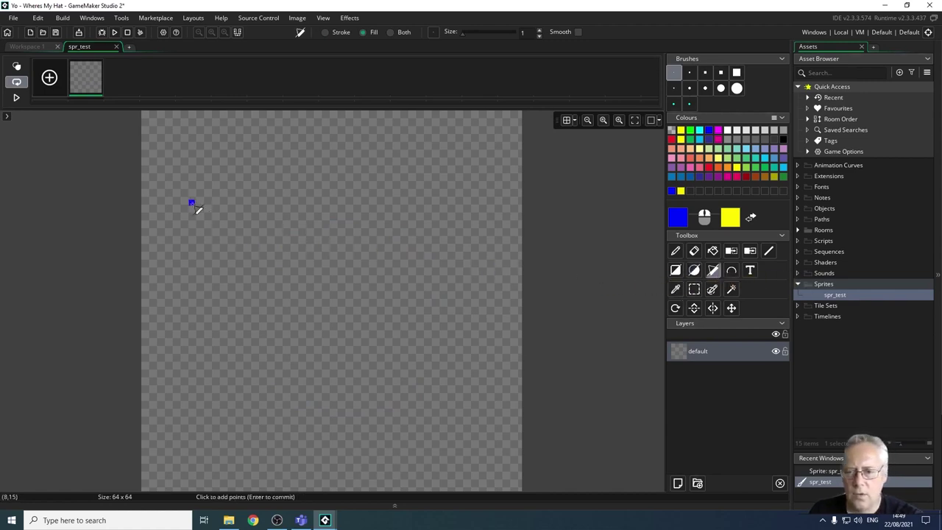
click(226, 209)
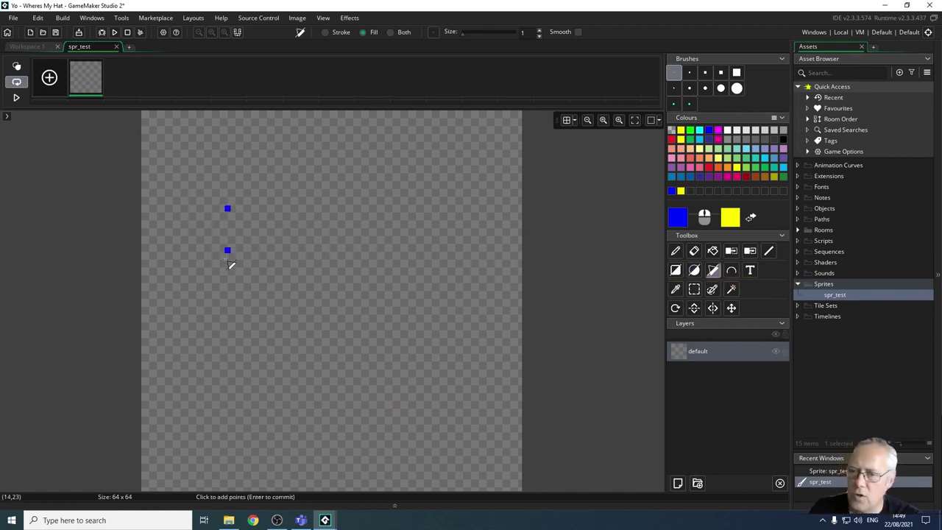
click(282, 344)
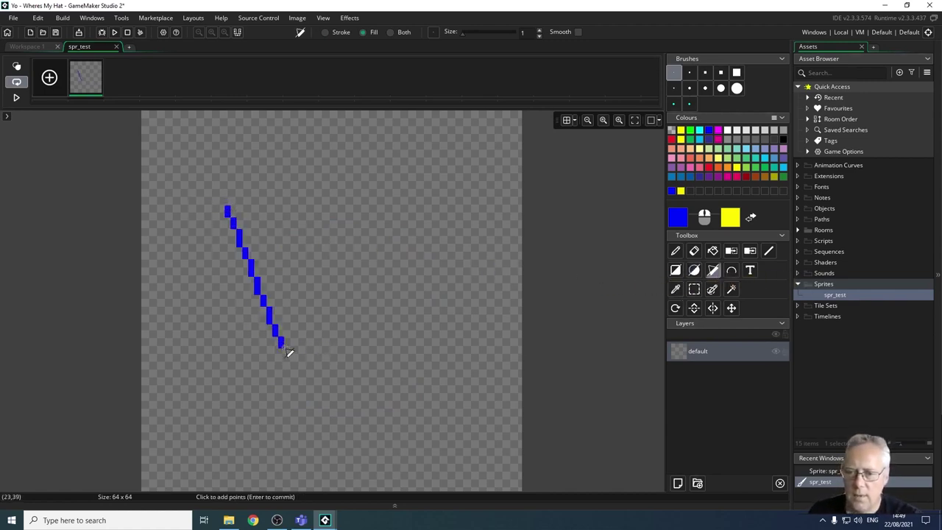
click(409, 209)
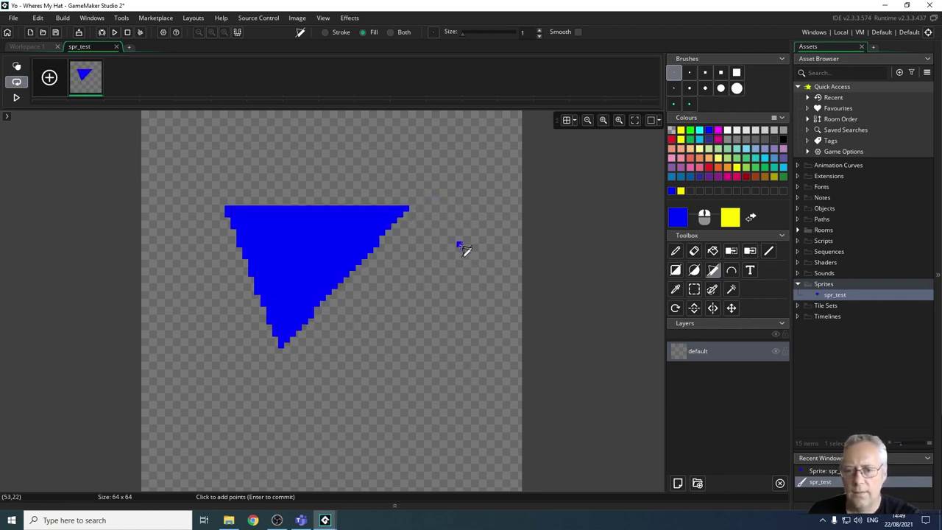
click(401, 270)
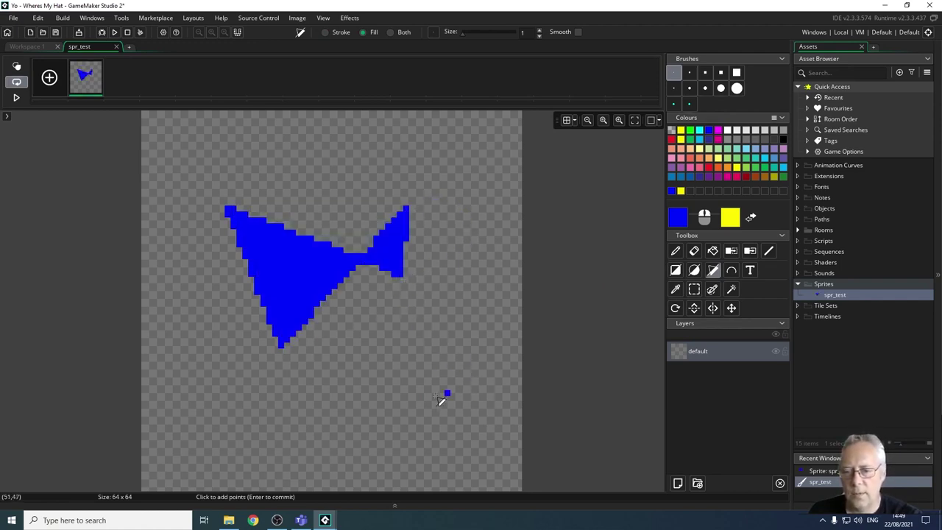
click(405, 400)
click(310, 178)
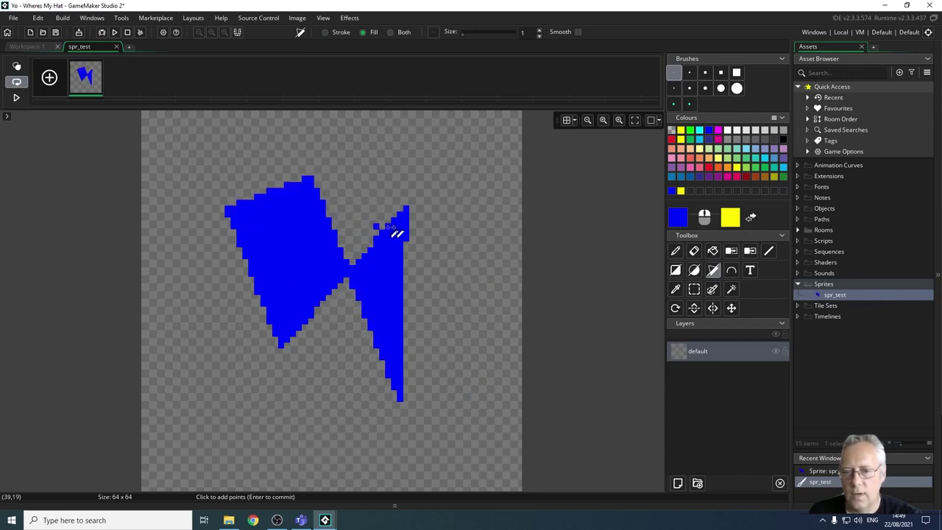
click(431, 274)
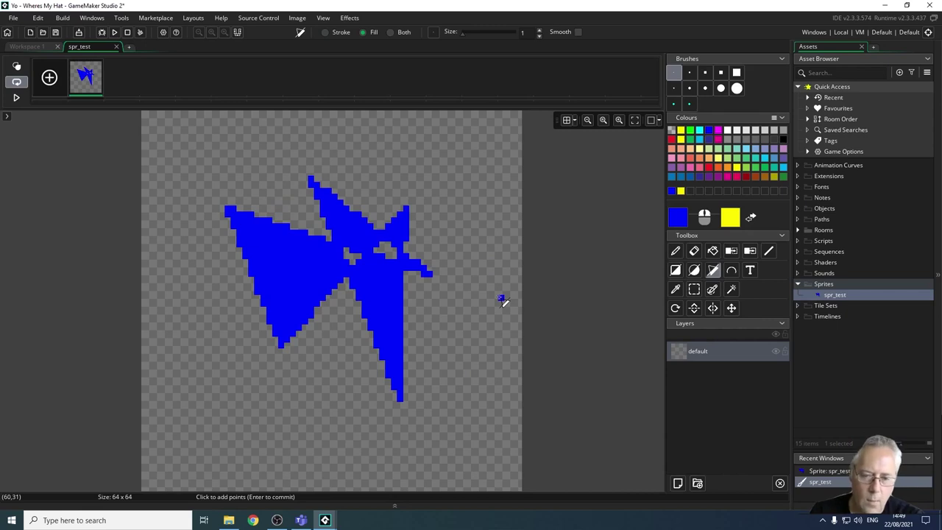
key(Return)
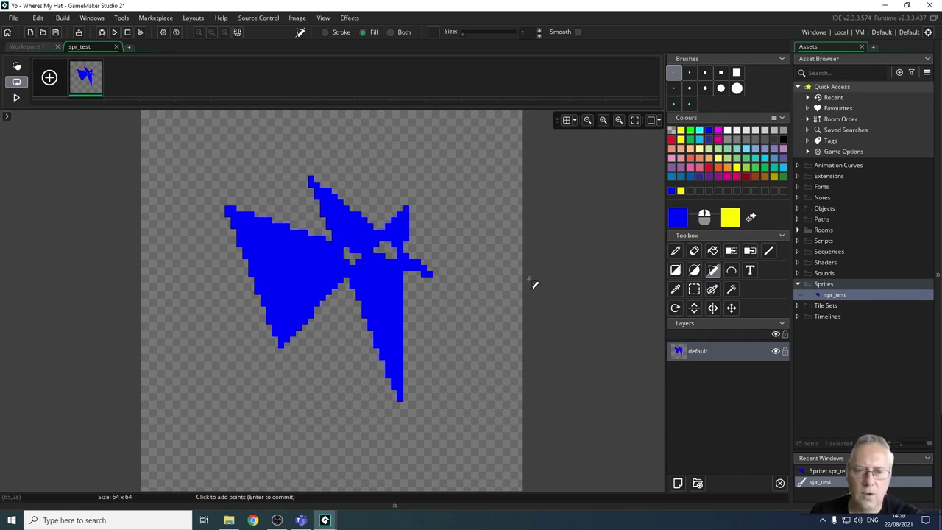
Draw a narrow blue ellipse outline beside the polygon and a winding blue curve above it, committing the curve
click(693, 271)
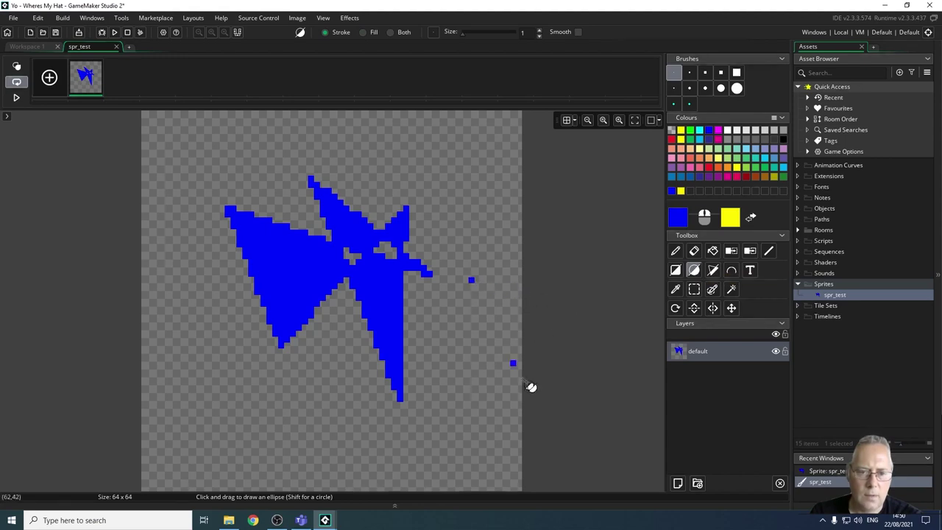
drag(462, 259, 500, 347)
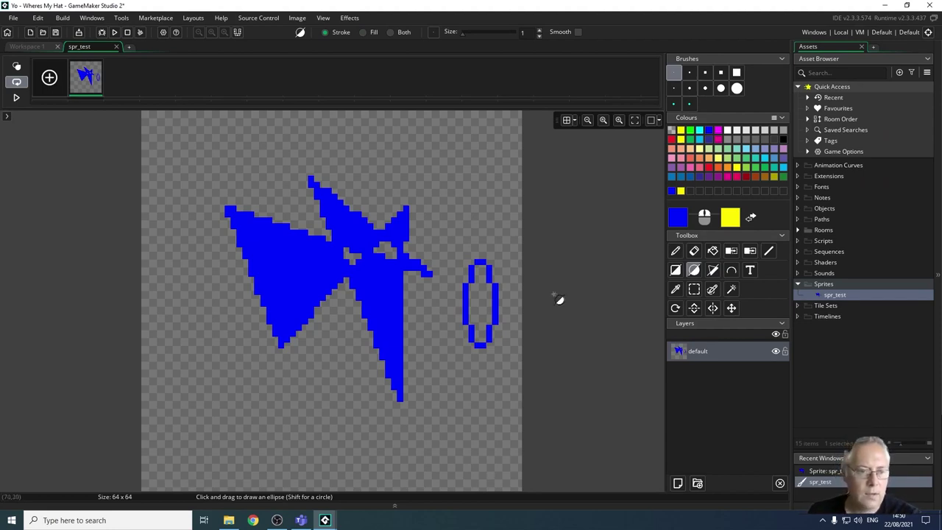
click(730, 270)
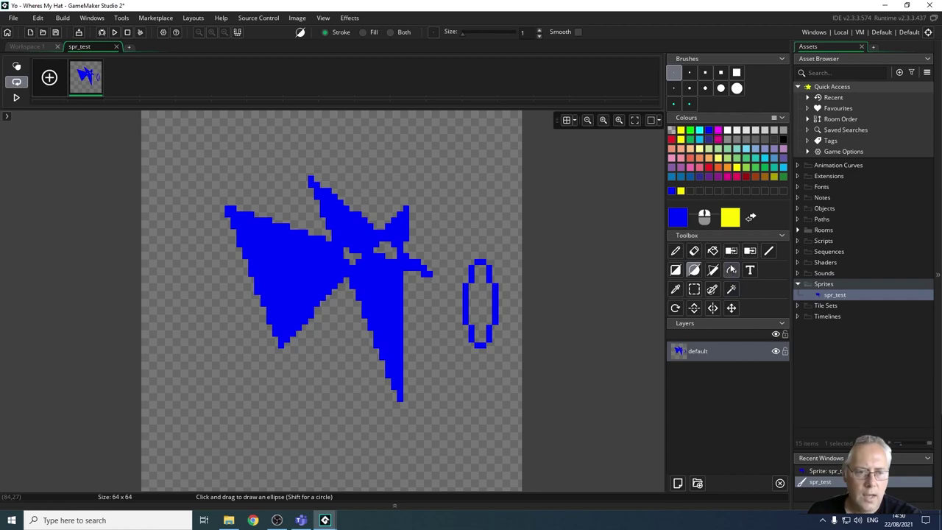
drag(317, 131, 412, 190)
click(346, 178)
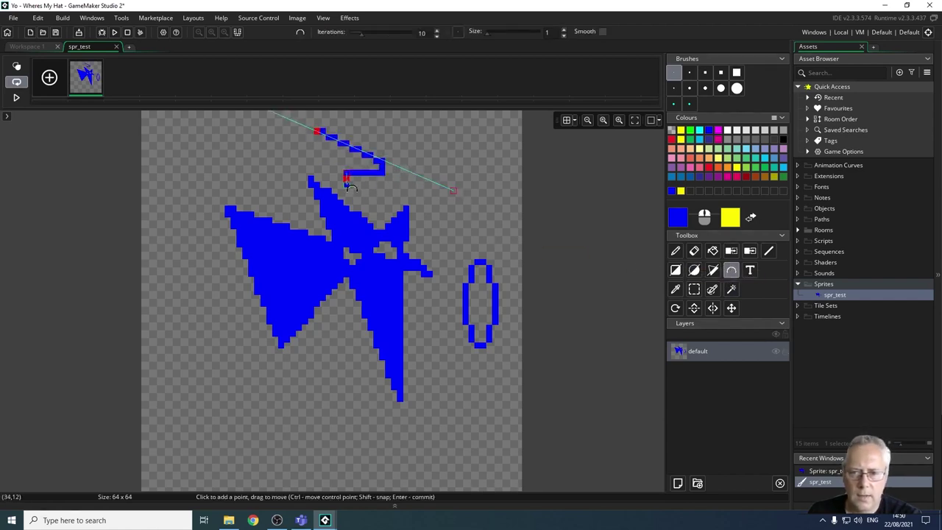
drag(293, 154, 280, 161)
click(239, 184)
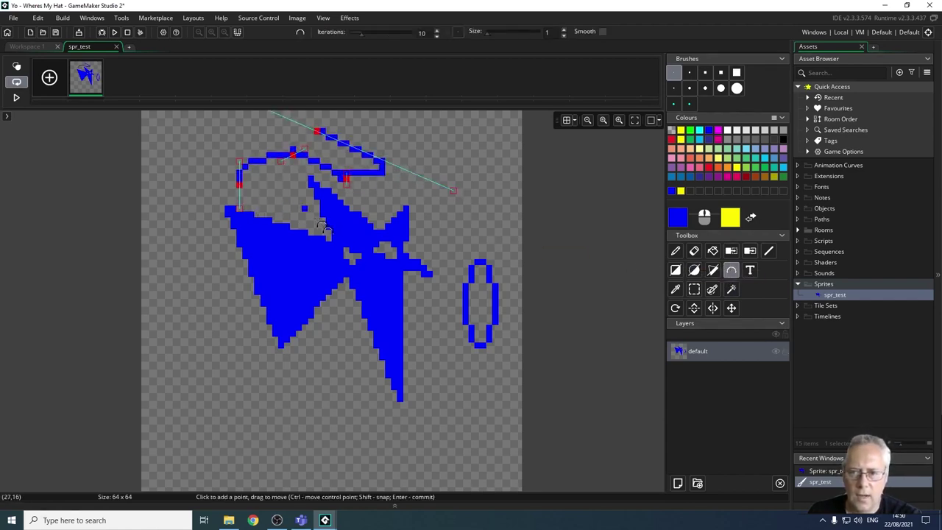
click(711, 272)
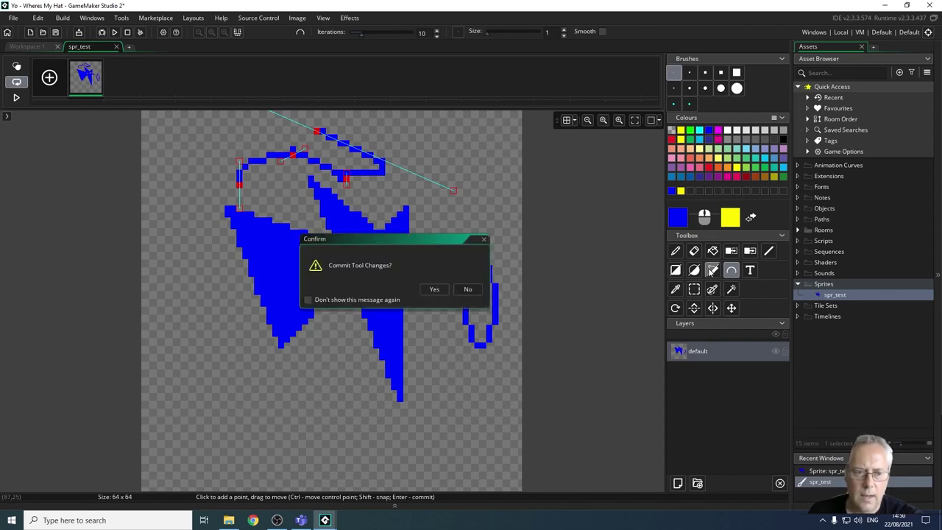
click(434, 289)
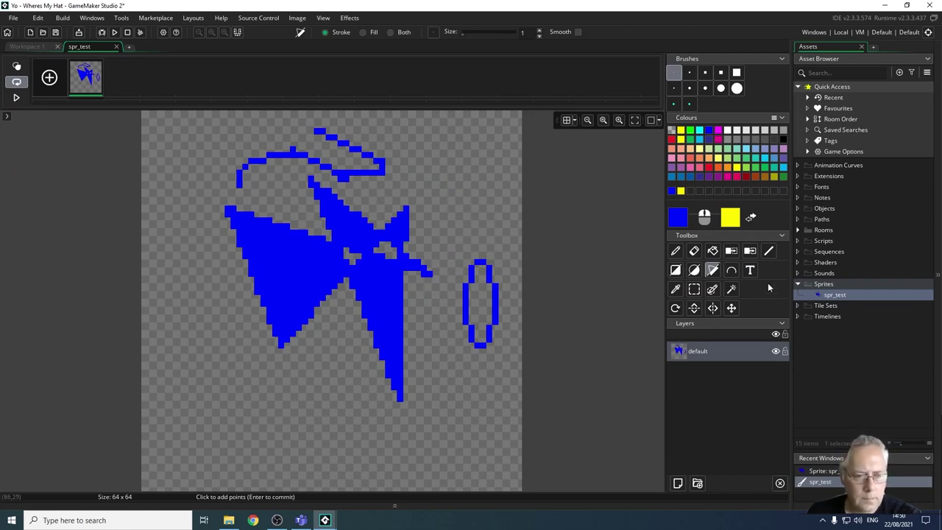
Undo the curve, ellipse and polygon to empty the canvas
key(ctrl+z)
key(ctrl+z)
key(ctrl+z)
key(ctrl+z)
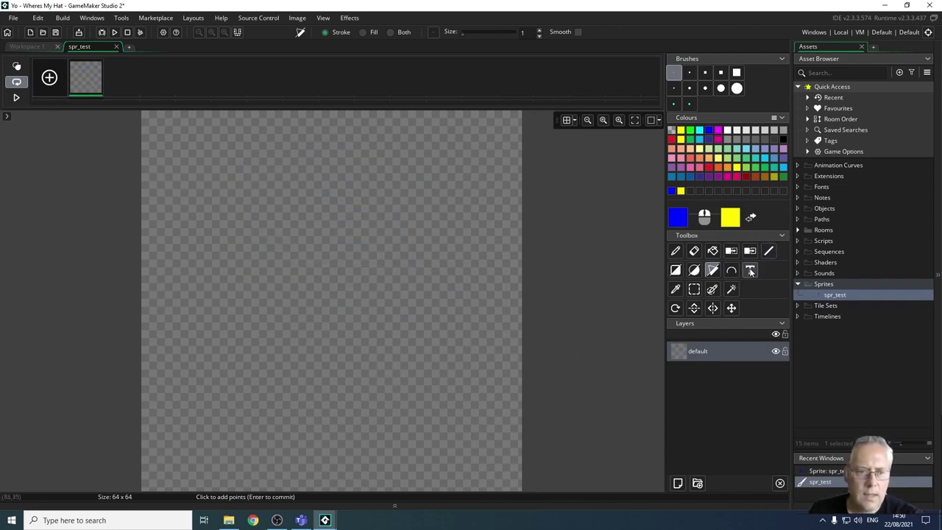
Choose the Text tool and set its font to Papyrus
click(749, 270)
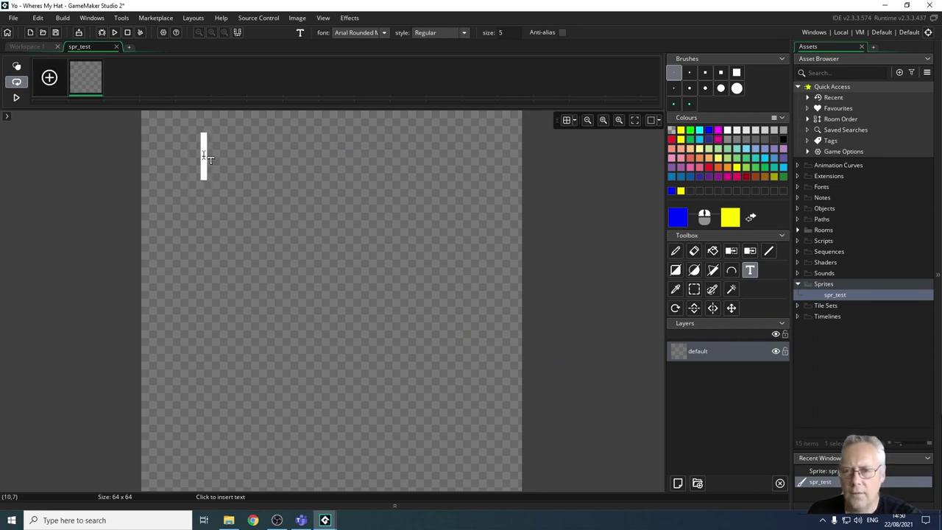
click(385, 32)
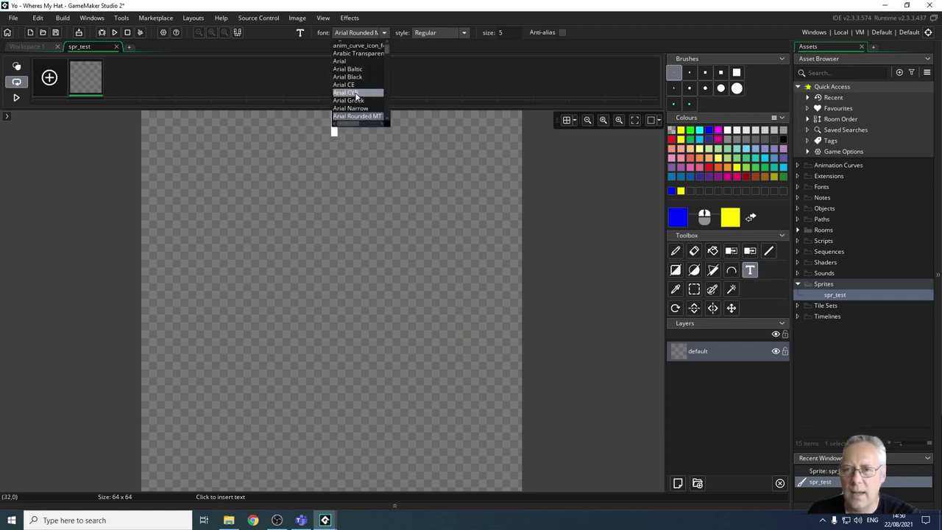
drag(389, 50, 391, 94)
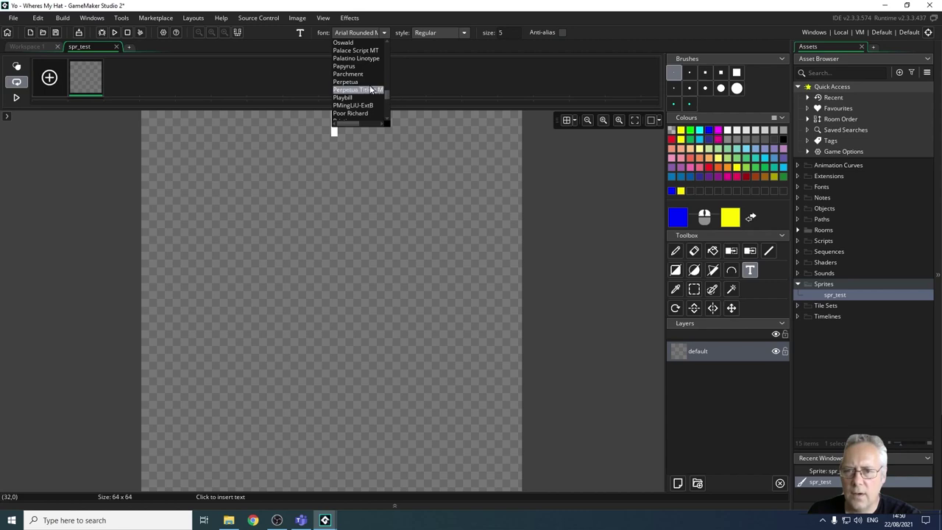
click(344, 65)
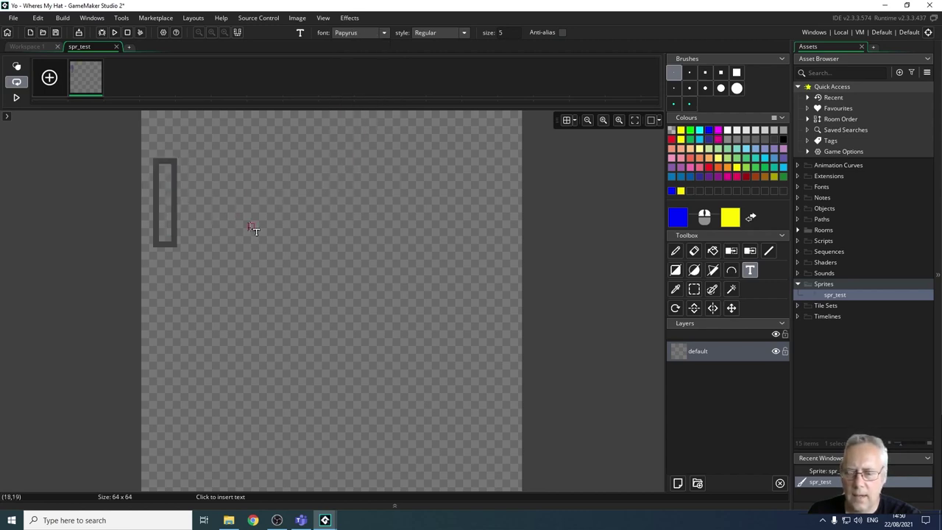
Add the text "Test" in the upper part of the canvas, set its size to 10 and check the available styles
text(Test)
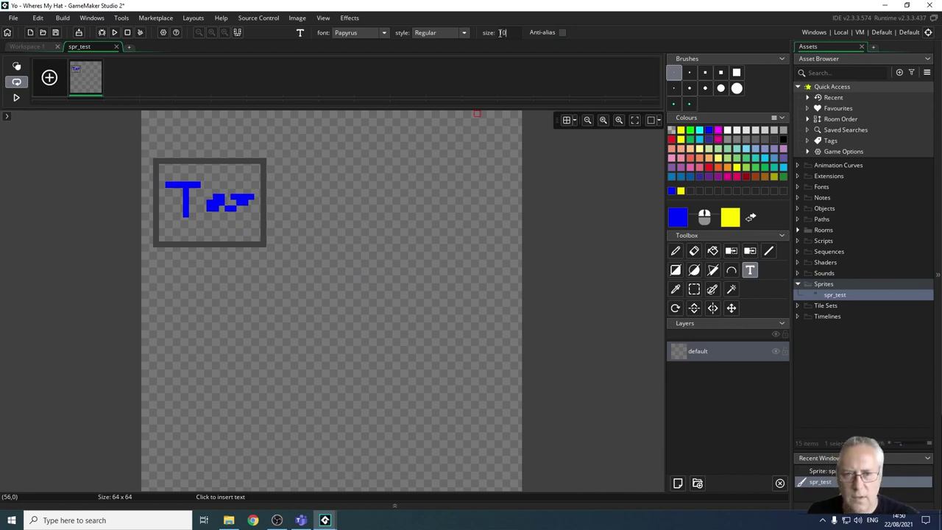
scroll(500, 32, up, 1)
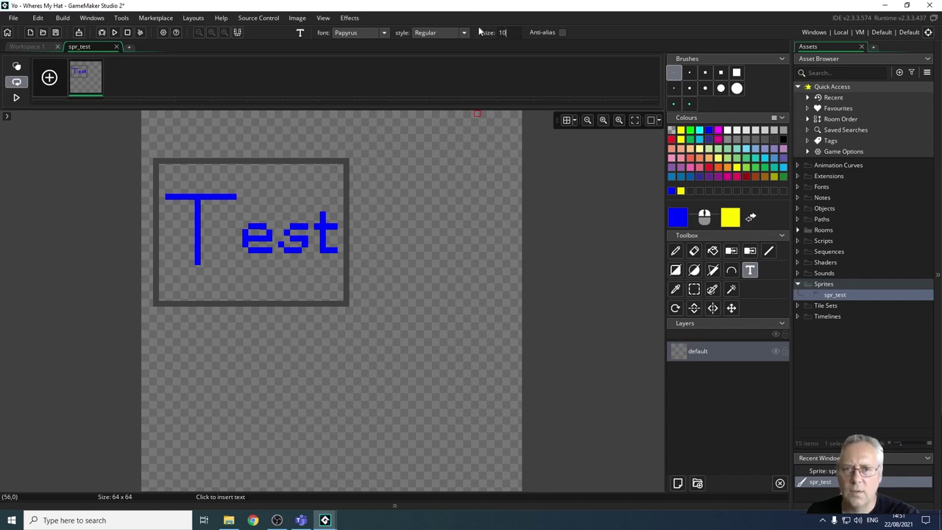
click(434, 33)
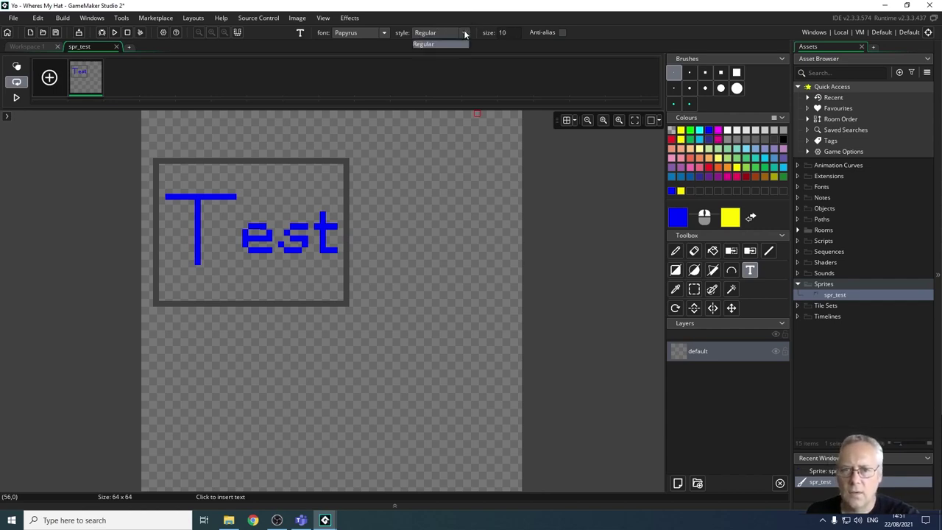
click(463, 33)
click(467, 32)
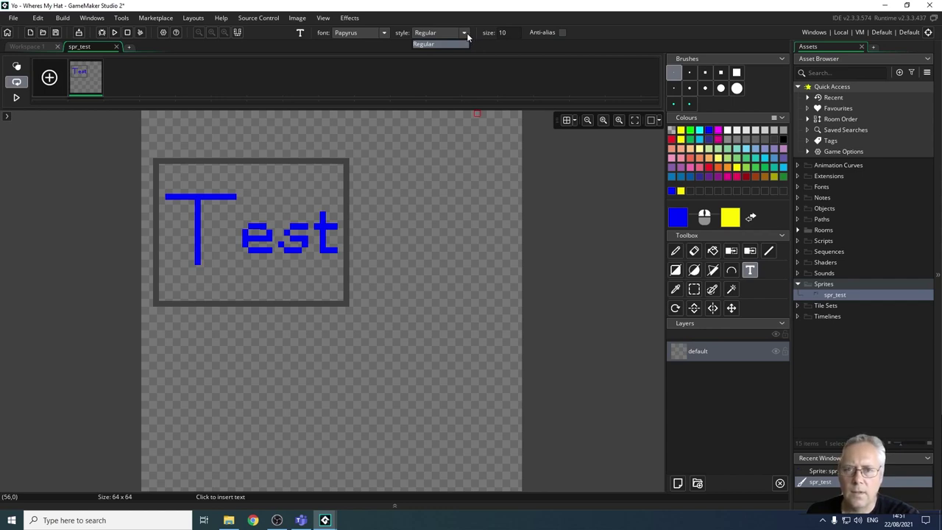
click(466, 32)
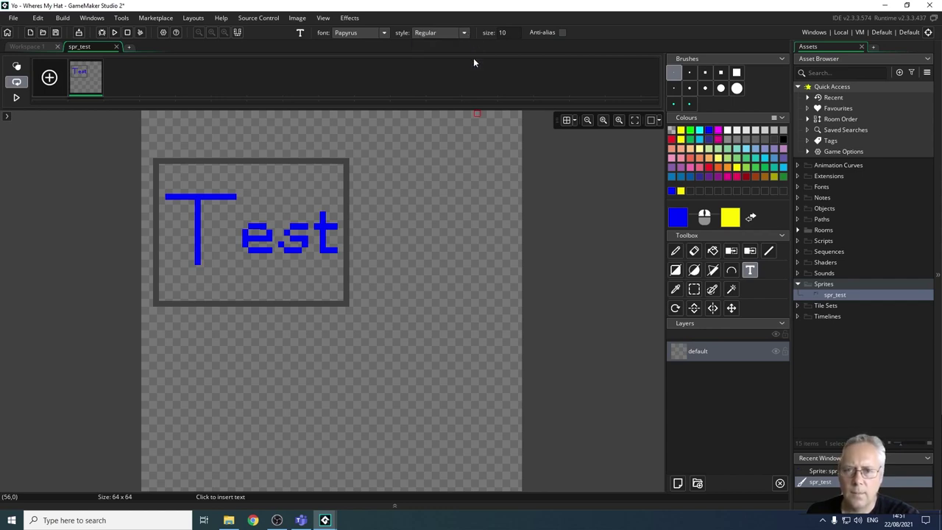
Undo the latest canvas edits, removing the full blue fill and the yellow stroke
click(422, 286)
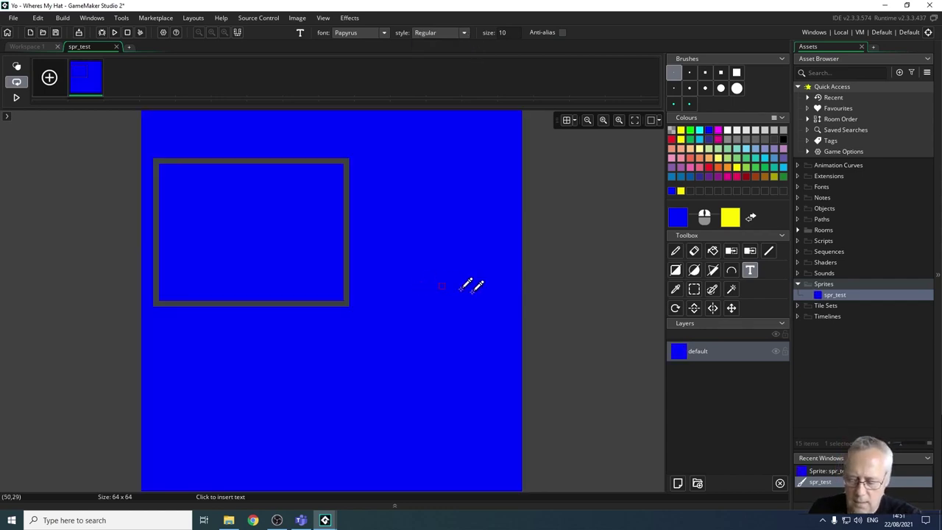
key(ctrl+z)
key(ctrl+z)
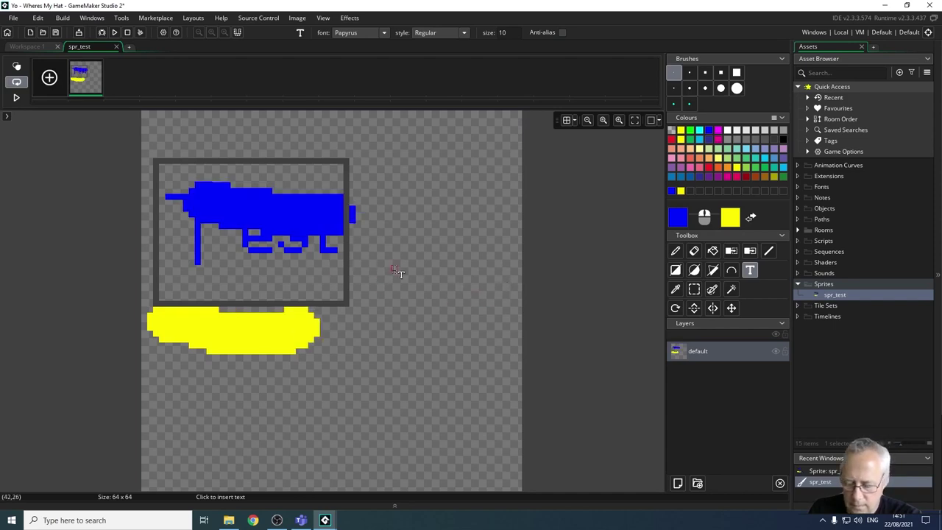
key(ctrl+z)
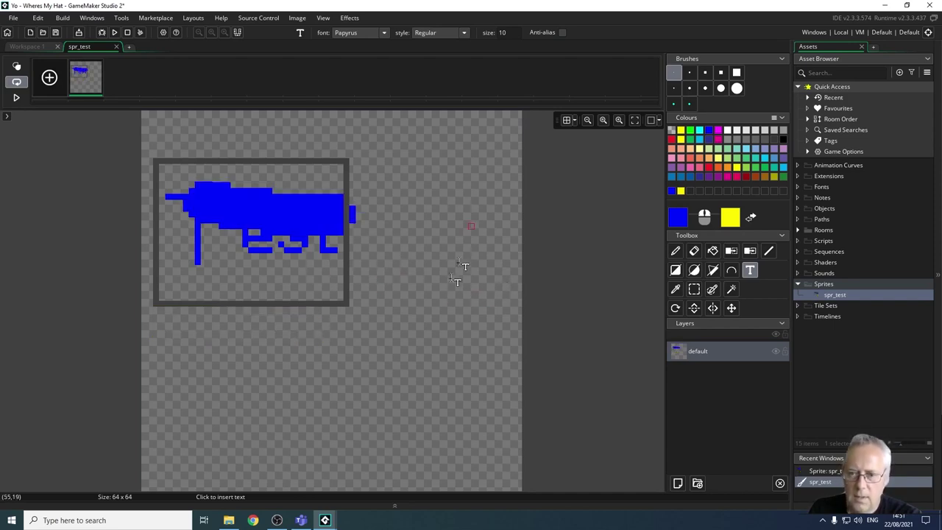
Commit the text, then select the remaining blue drawing with the Rectangle select tool and delete it to empty the canvas
click(694, 289)
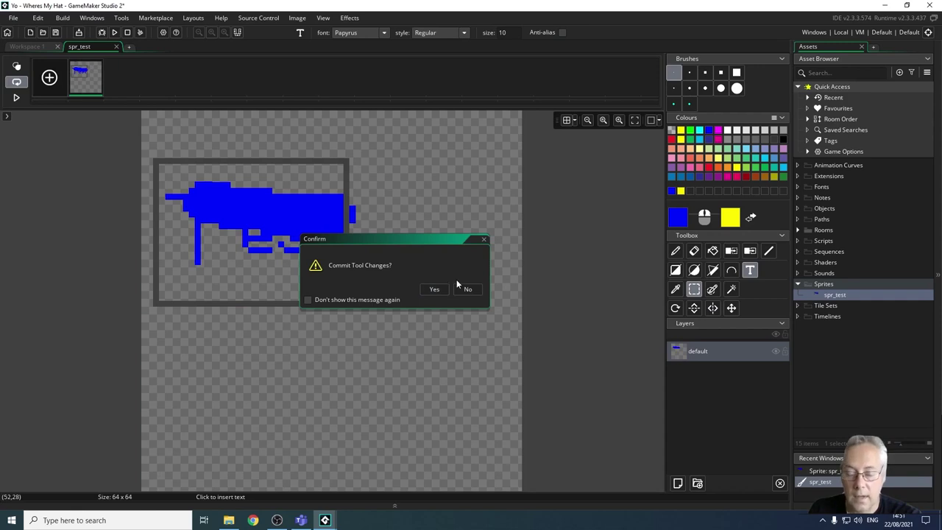
click(435, 288)
drag(410, 389, 212, 142)
key(Delete)
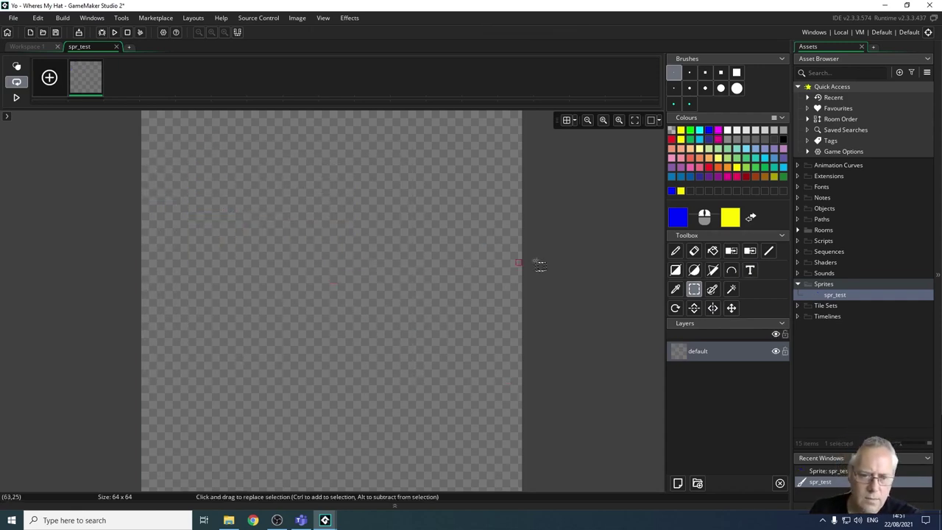
Sample the transparent canvas with the colour picker tool and set the primary colour back to blue for the Pencil
click(675, 288)
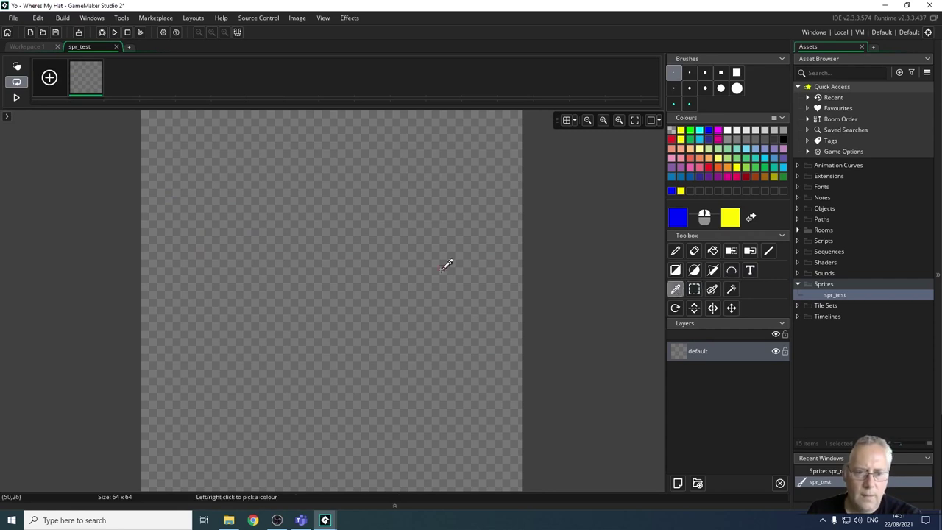
click(406, 265)
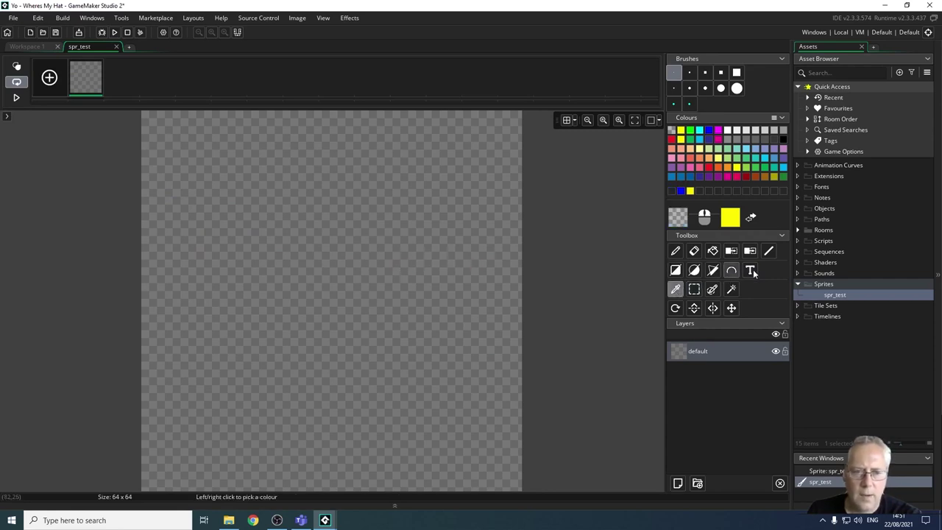
click(710, 131)
click(246, 206)
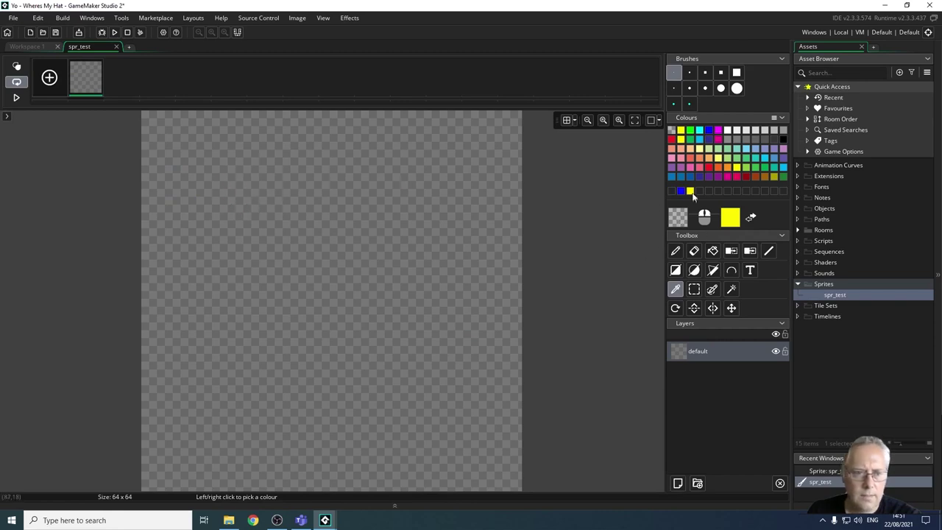
click(708, 131)
click(675, 251)
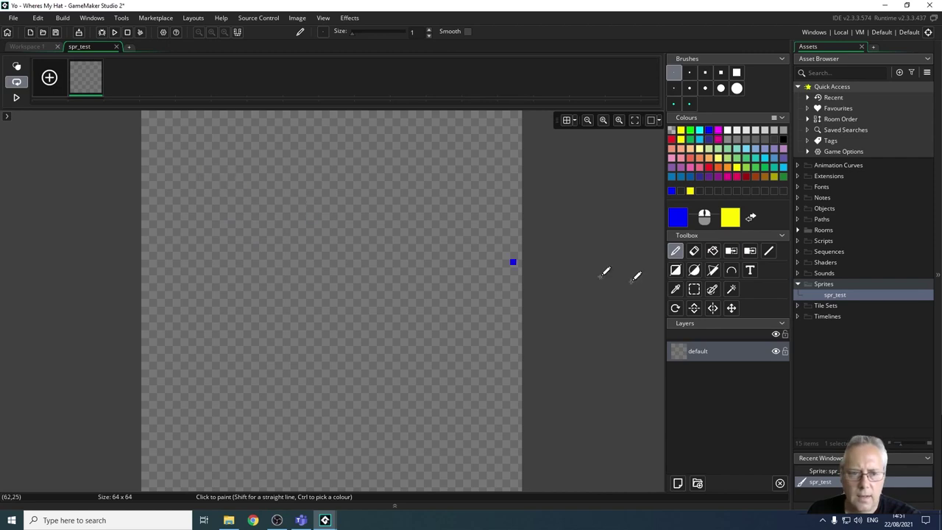
Draw a large filled blue rectangle in the canvas's upper left and a smaller filled yellow square beside it
click(675, 269)
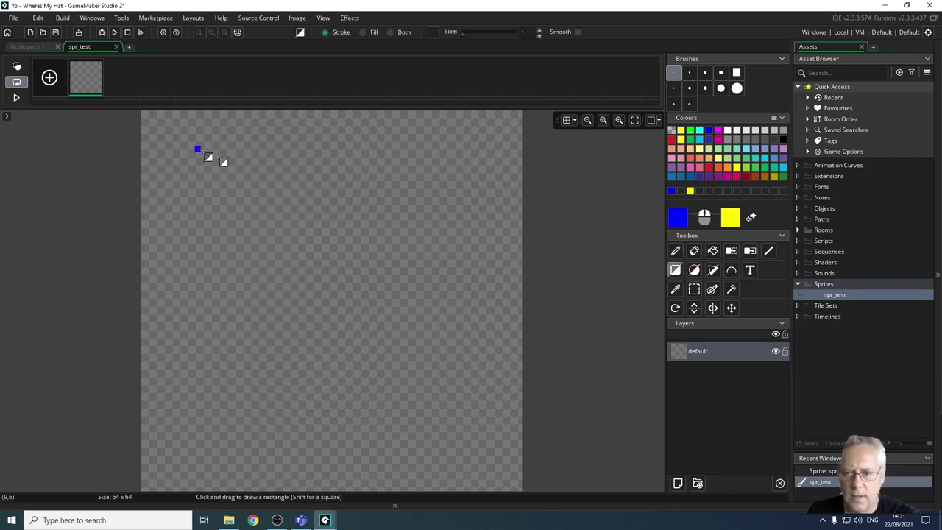
click(675, 270)
drag(201, 129, 332, 218)
right_drag(390, 205, 444, 259)
Set the primary colour to light blue and the secondary to grey, and draw a filled rectangle in each across the lower canvas
click(758, 151)
right_click(762, 139)
right_drag(201, 306, 280, 373)
drag(438, 443, 373, 395)
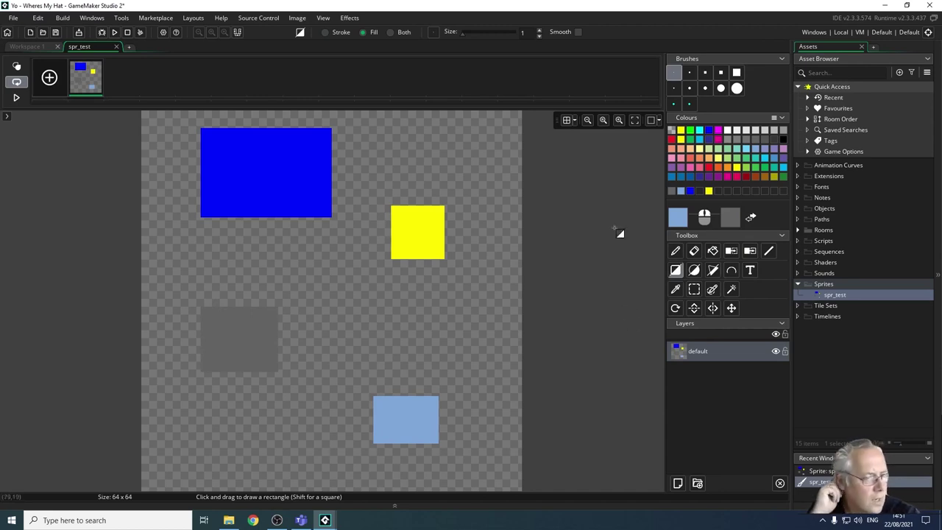
Sample the yellow square's colour as the primary colour and shift the square using a 20x20 rectangular selection
click(675, 289)
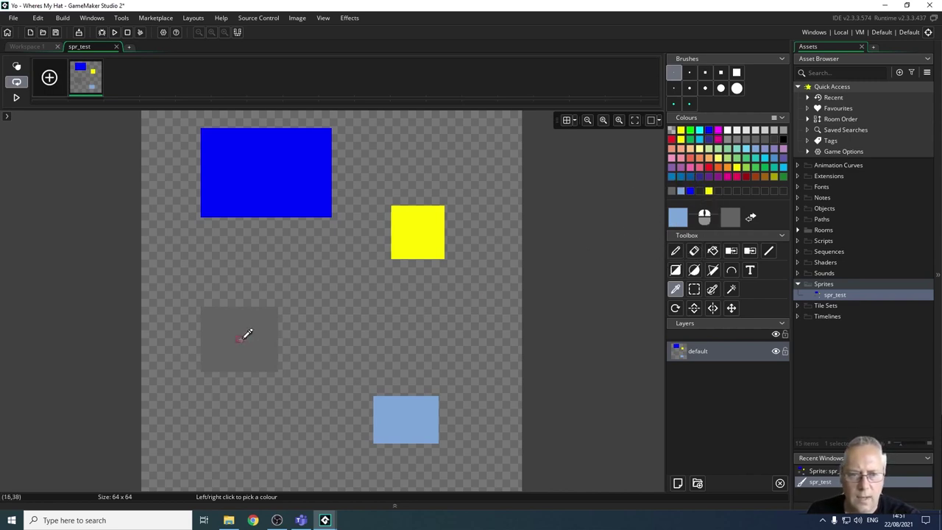
click(424, 225)
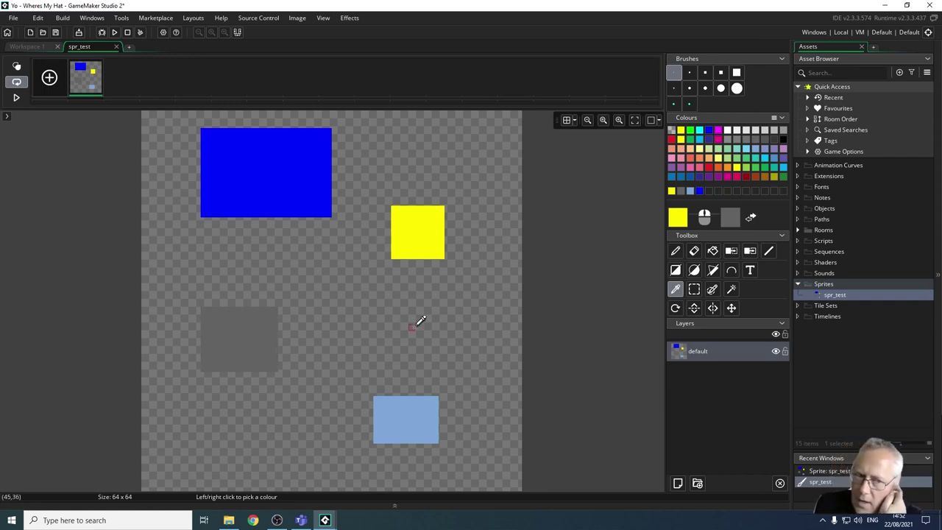
click(693, 289)
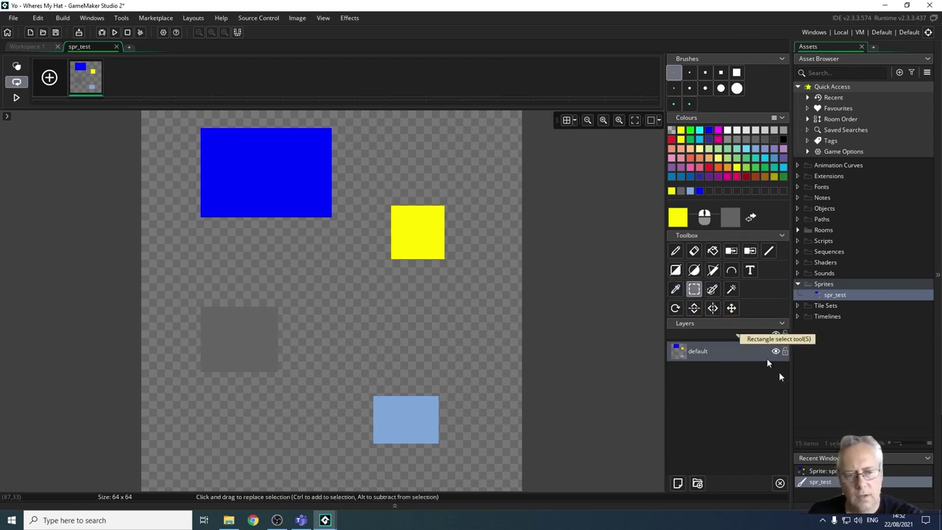
drag(363, 184, 480, 299)
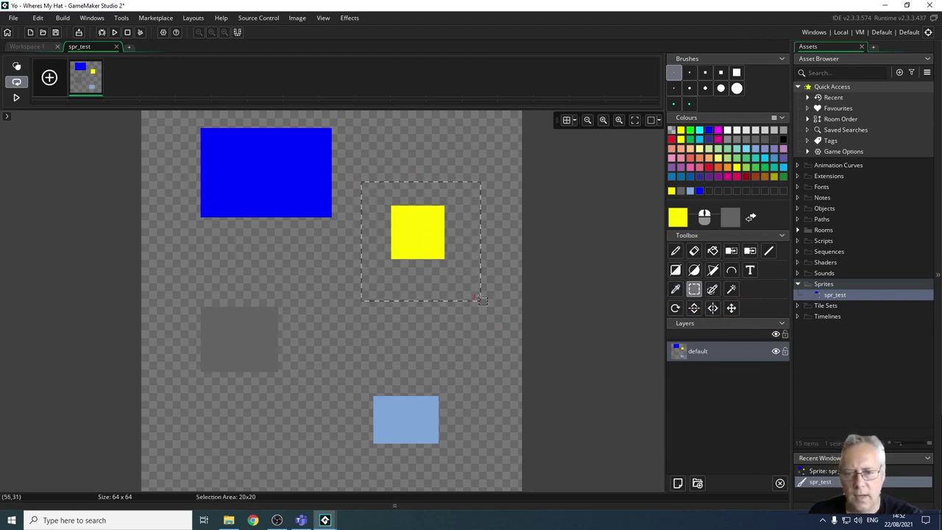
drag(431, 242, 434, 213)
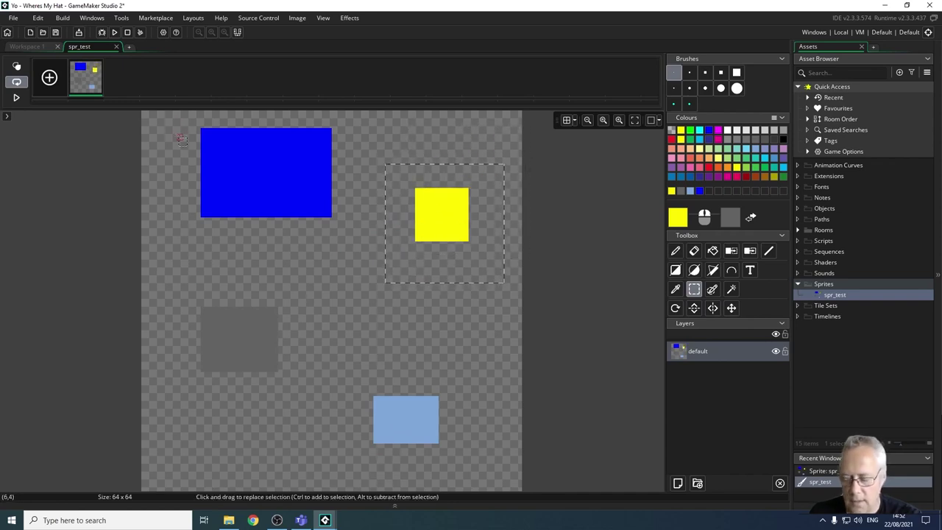
Select the large blue rectangle with the Rectangle select tool, shift it slightly down and left, and clear the selection
drag(183, 124, 361, 248)
drag(301, 169, 295, 192)
click(322, 347)
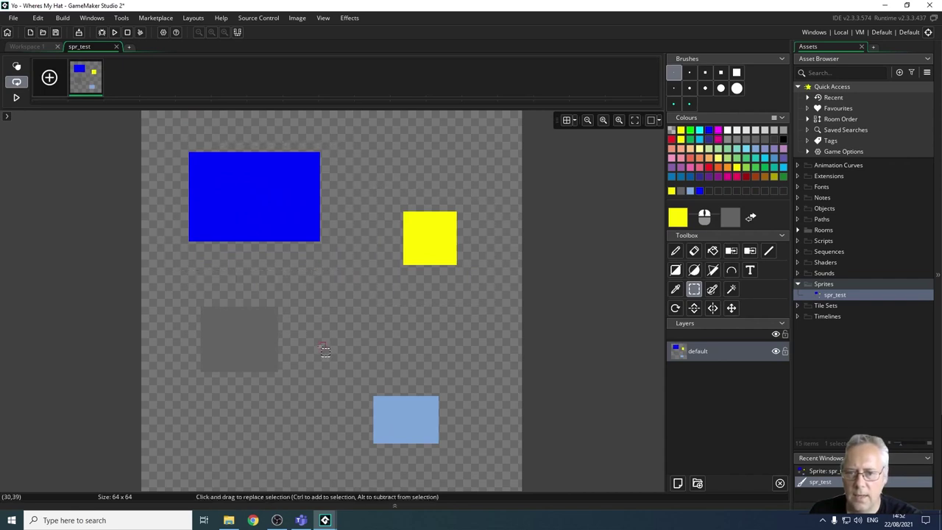
Paint a rough selection over the blue rectangle's upper-right corner and move those pixels onto empty canvas above the yellow square
click(712, 289)
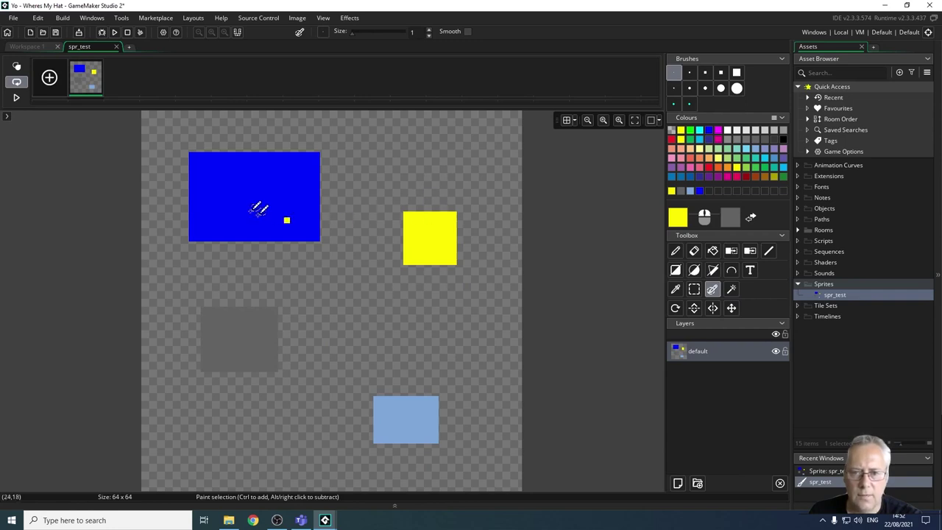
mouse_move(281, 153)
mouse_down()
mouse_move(281, 185)
mouse_move(299, 202)
mouse_move(311, 203)
mouse_move(316, 179)
mouse_move(287, 197)
mouse_move(336, 183)
mouse_move(322, 190)
mouse_move(299, 172)
mouse_move(297, 191)
mouse_move(293, 167)
mouse_move(283, 187)
mouse_move(317, 160)
mouse_up()
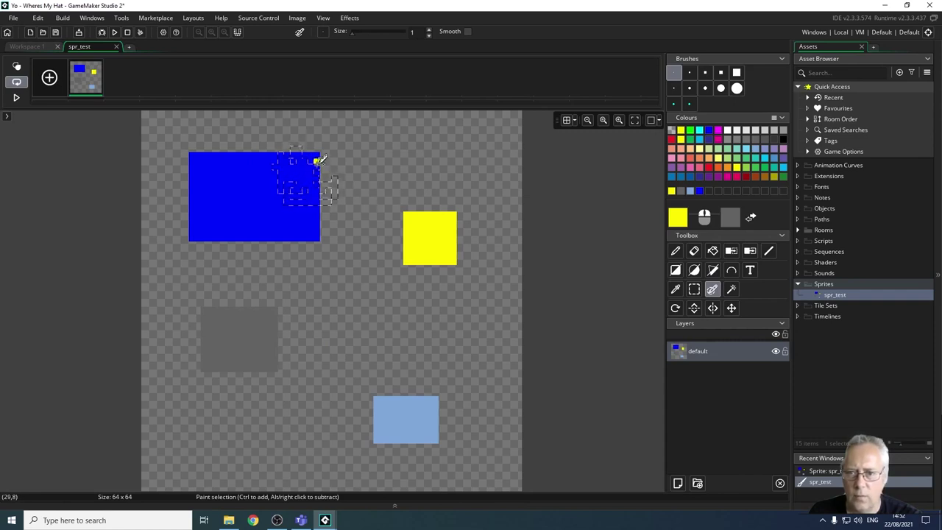
drag(305, 172, 397, 158)
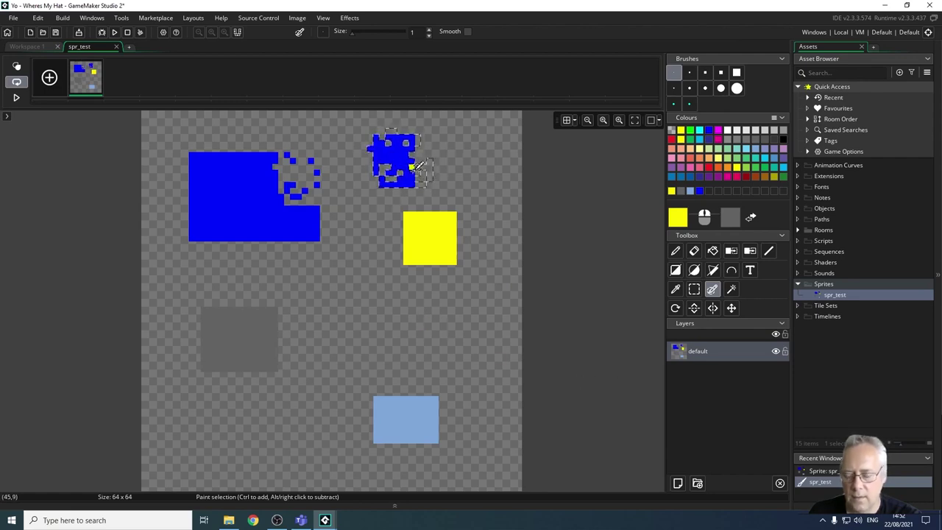
Undo the moved pixels and replace the painted selection with a small spot on the empty canvas
key(ctrl+z)
key(ctrl+z)
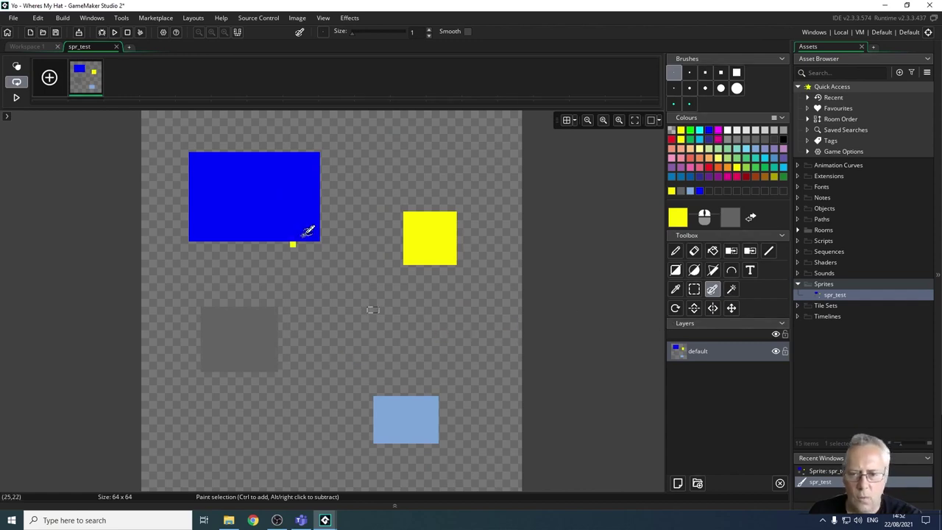
mouse_move(225, 181)
mouse_down()
mouse_move(241, 220)
mouse_move(279, 193)
mouse_up()
click(372, 310)
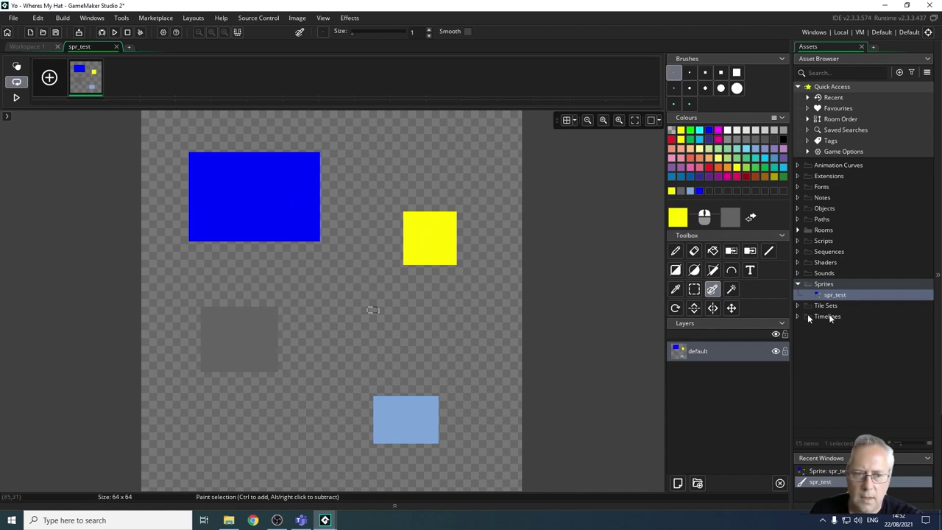
Draw a filled yellow ellipse in the middle of the large blue rectangle, keeping the primary colour as it is
click(694, 270)
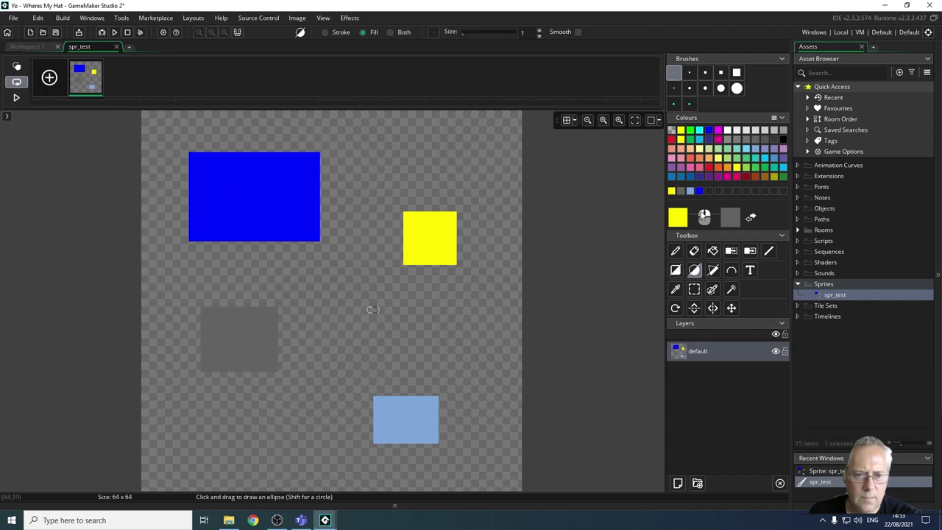
click(678, 220)
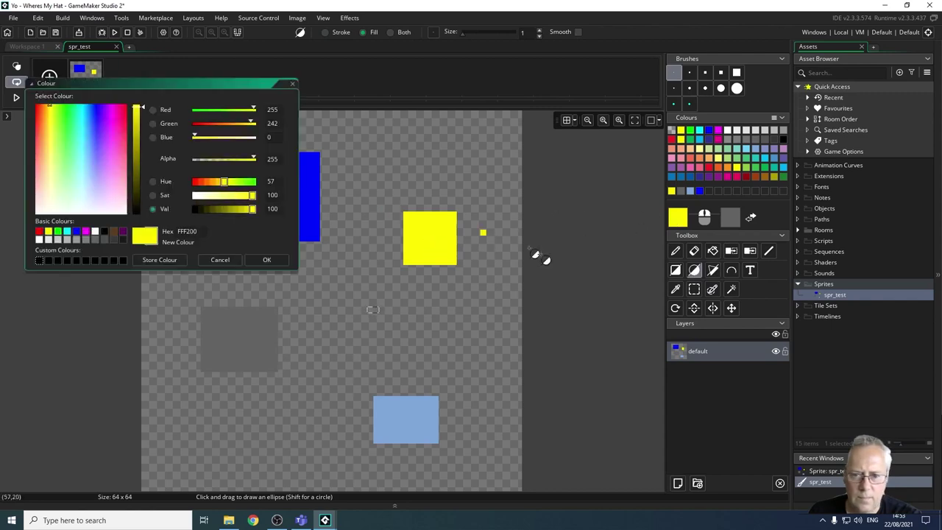
click(294, 85)
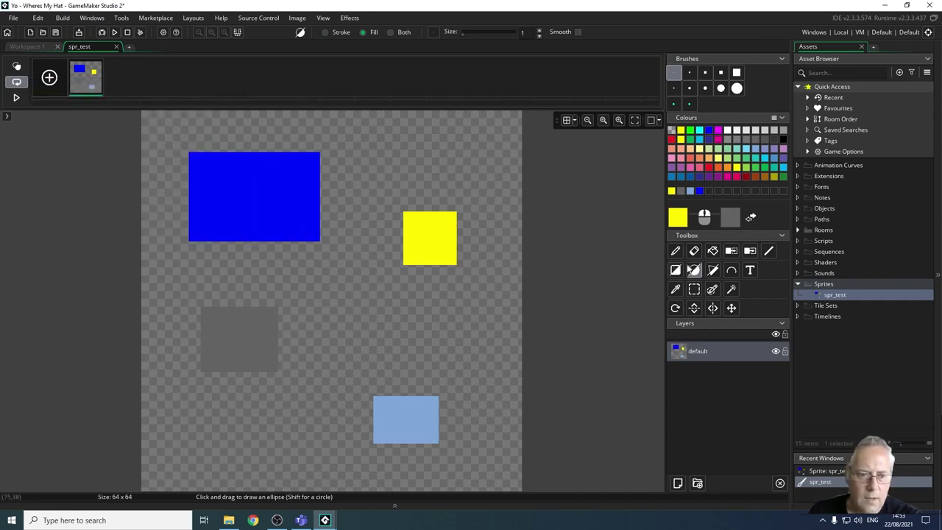
drag(215, 173, 289, 221)
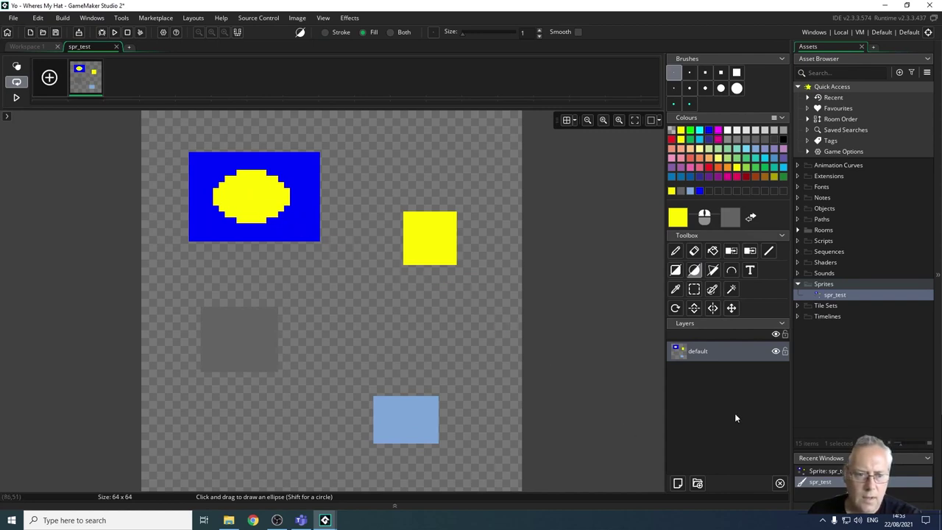
Select the blue area around the yellow ellipse with the Magic wand and move it up and to the right
click(731, 290)
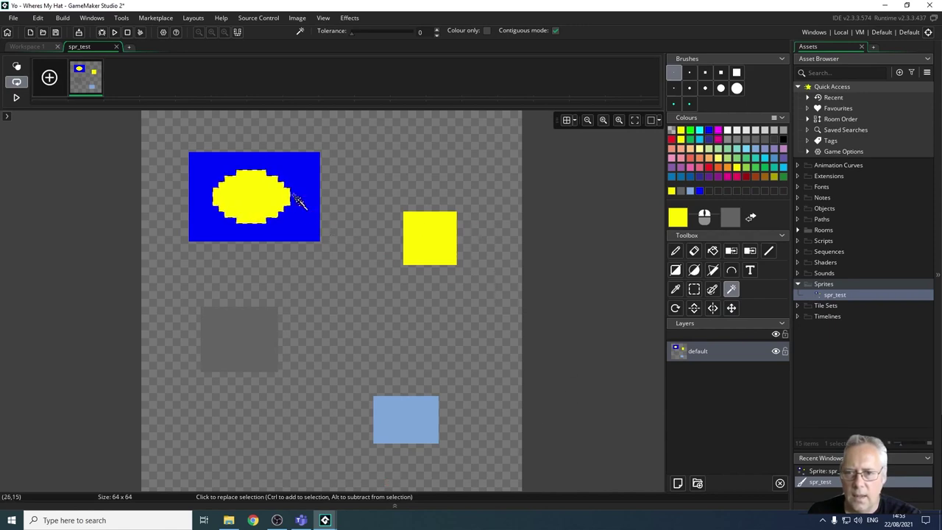
click(301, 168)
drag(290, 195, 349, 170)
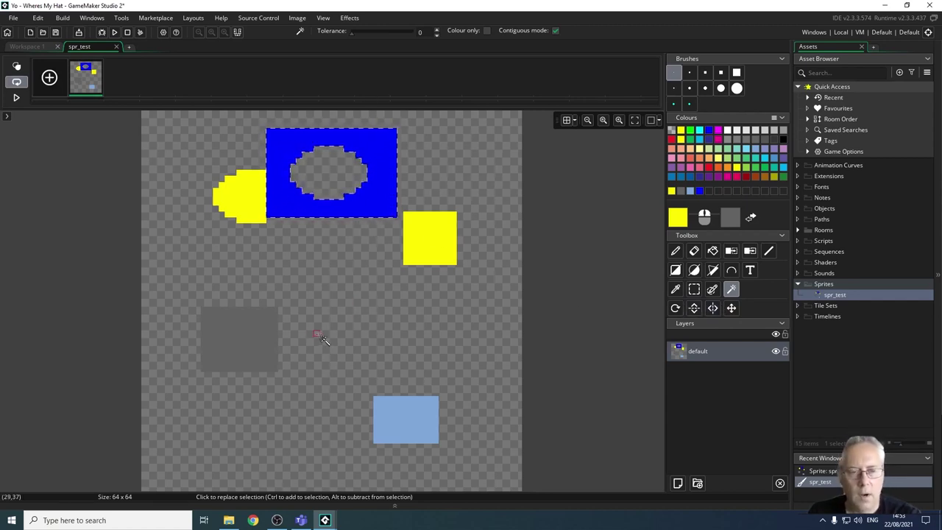
Mix a dark orange-brown with hex value 996923 in the Colour dialog and apply it as the primary colour
click(678, 217)
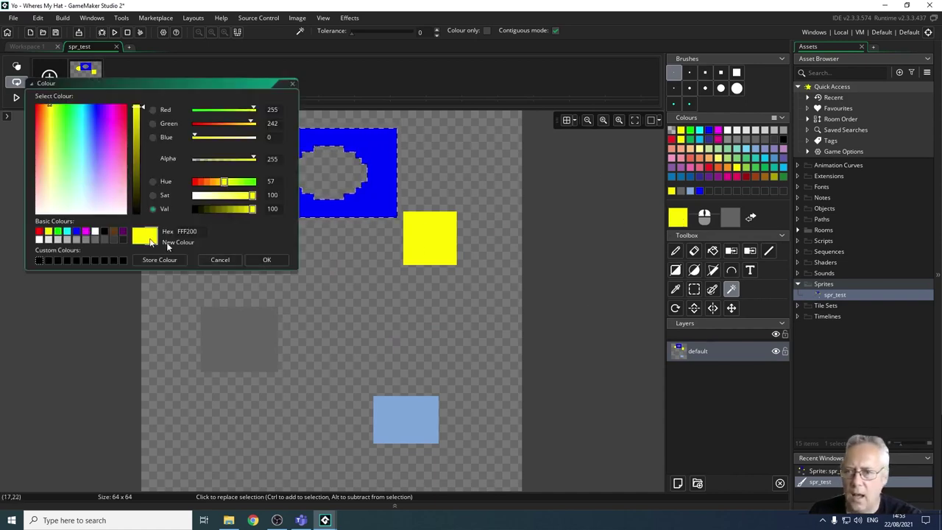
click(44, 130)
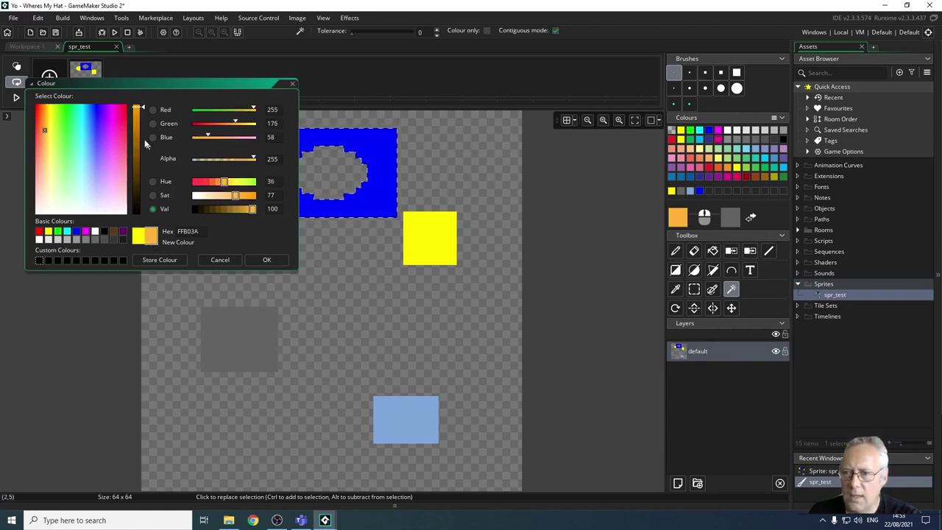
drag(144, 108, 137, 150)
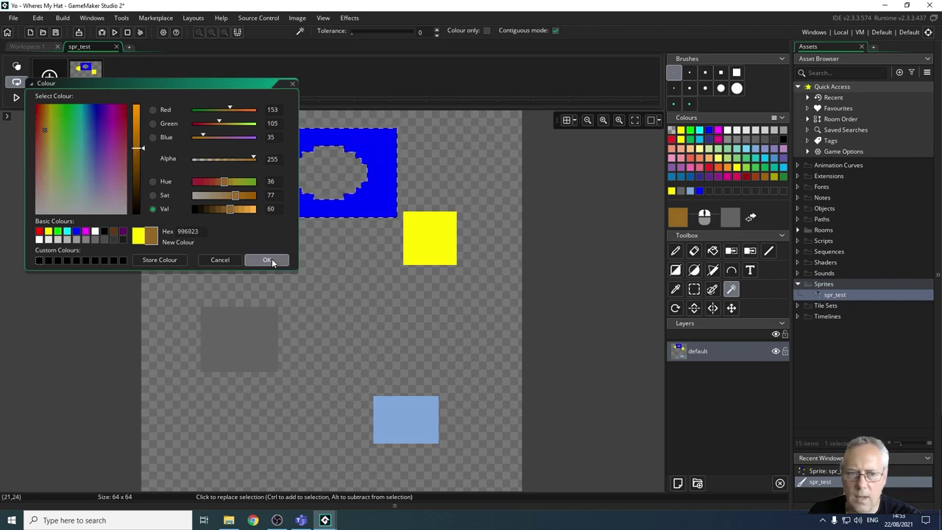
click(266, 259)
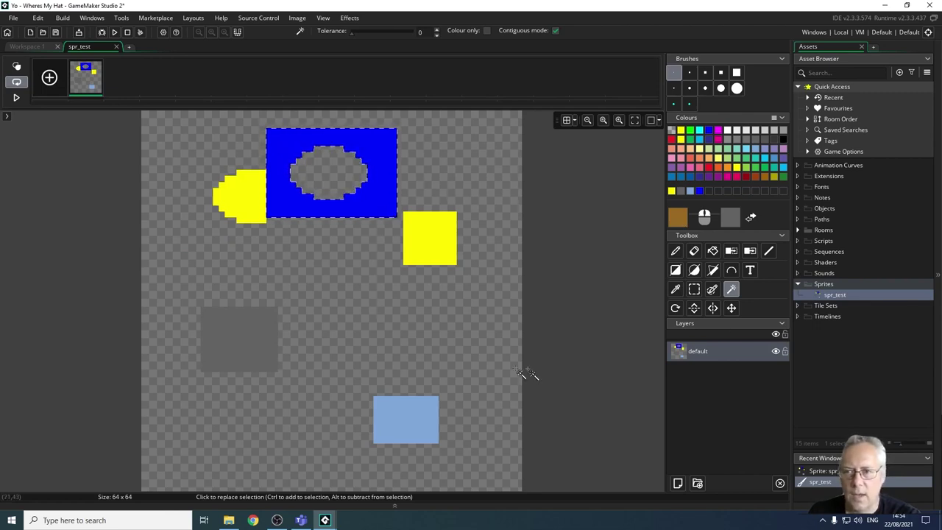
Undo all the drawing and selection edits until the canvas is empty
key(ctrl+z)
key(ctrl+z)
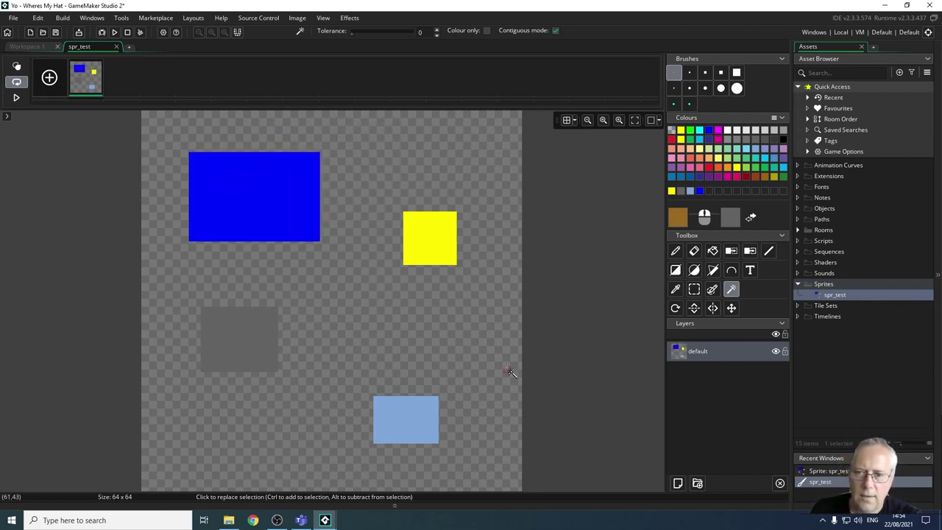
key(ctrl+z)
key(ctrl+z)
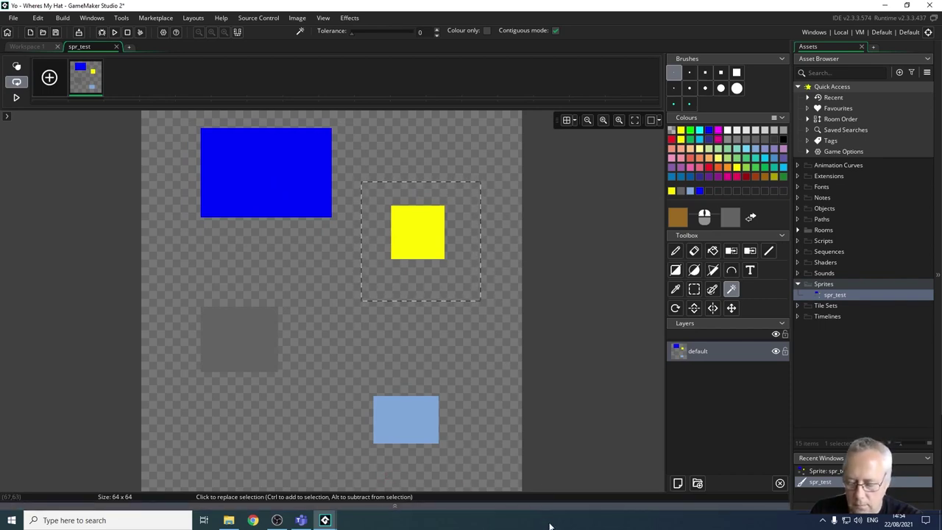
key(ctrl+z)
key(ctrl+z)
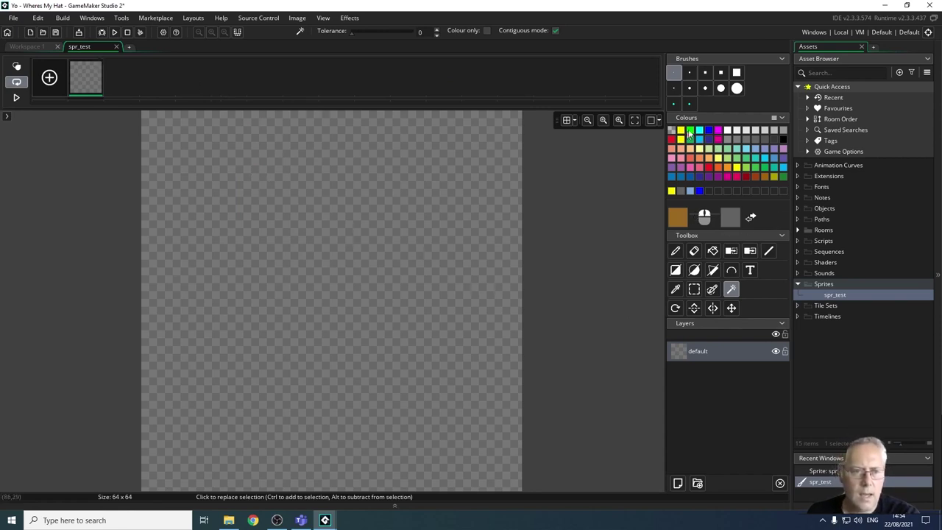
Draw a large filled yellow rectangle in the upper-left part of the canvas
click(676, 271)
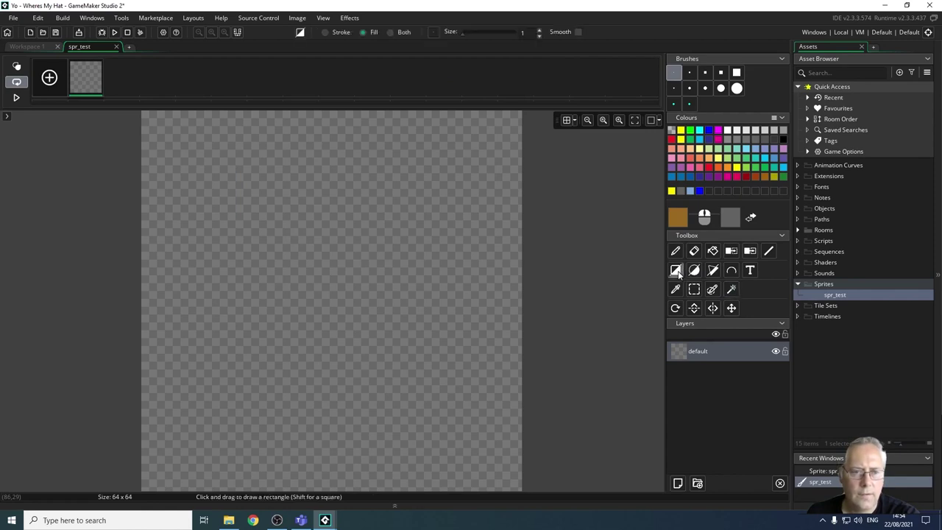
click(680, 130)
drag(166, 148, 312, 278)
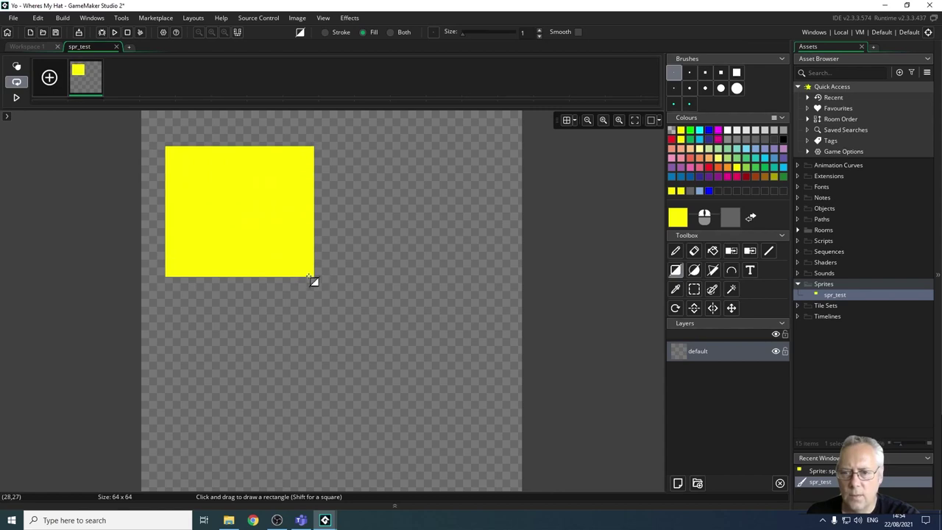
Duplicate the first frame and move the yellow rectangle to the middle of the canvas in the copy
right_click(92, 85)
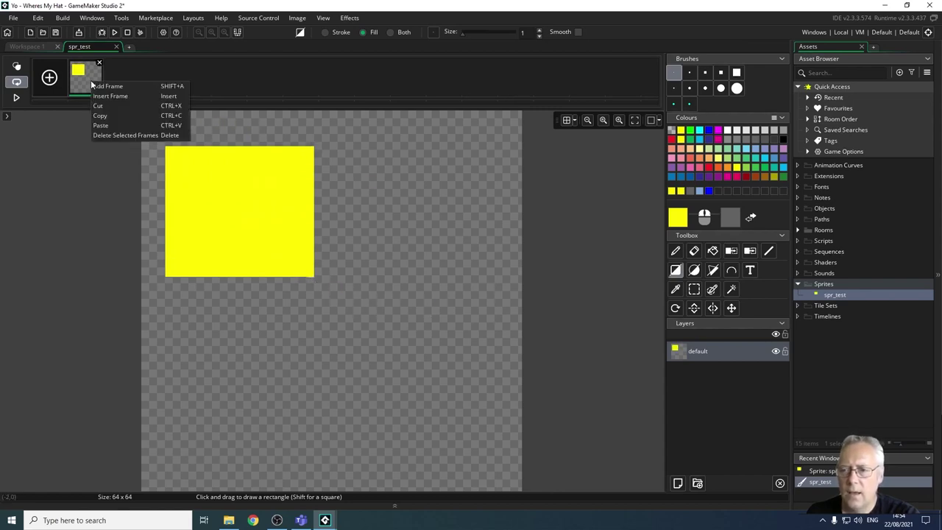
click(110, 116)
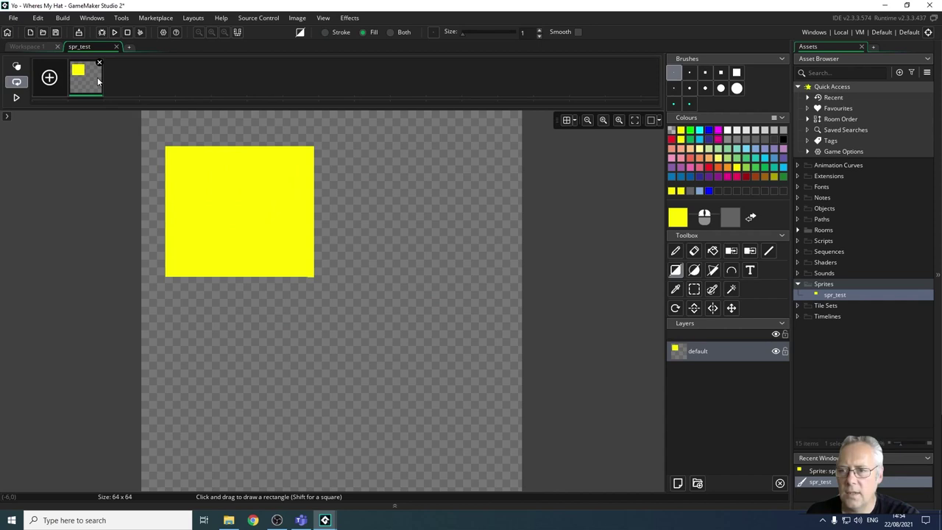
right_click(97, 78)
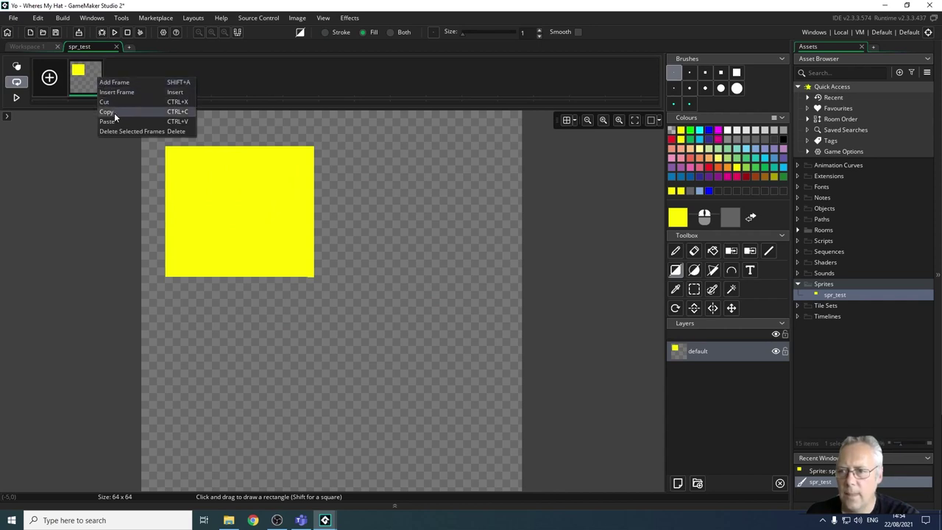
click(110, 122)
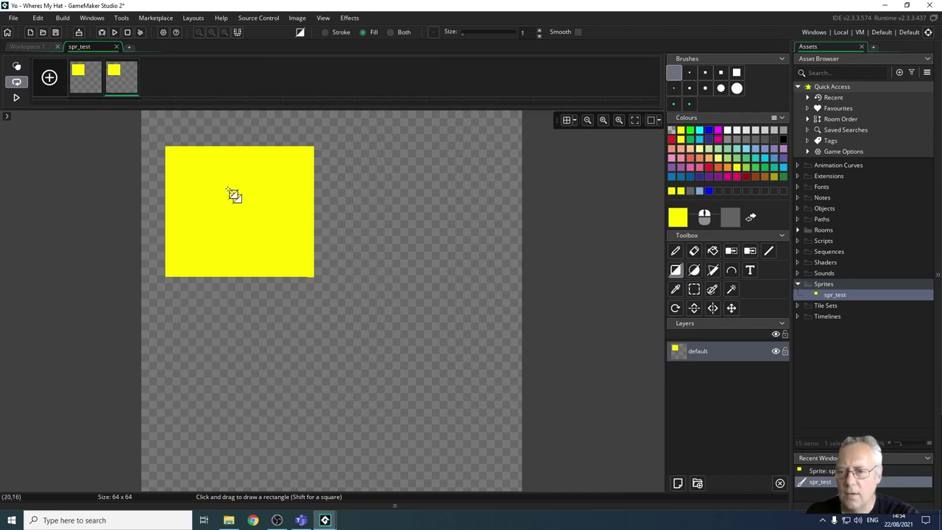
click(730, 308)
drag(250, 233, 327, 322)
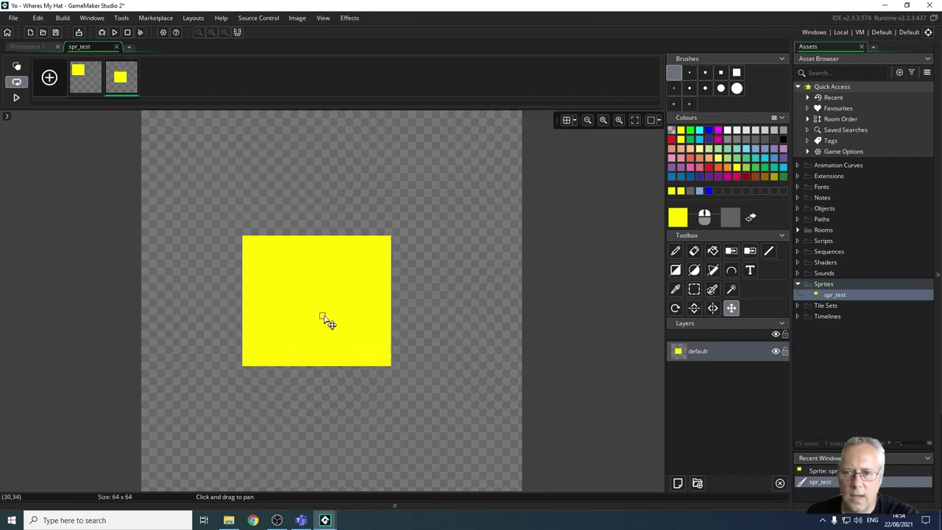
Duplicate the second frame and move the yellow rectangle to the canvas's lower-right corner in the new copy
right_click(134, 91)
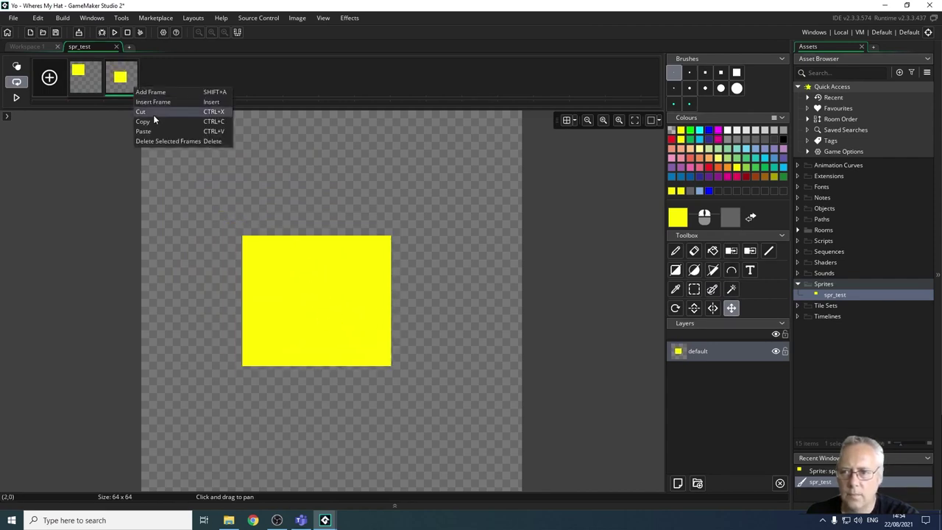
click(142, 121)
right_click(120, 81)
click(133, 125)
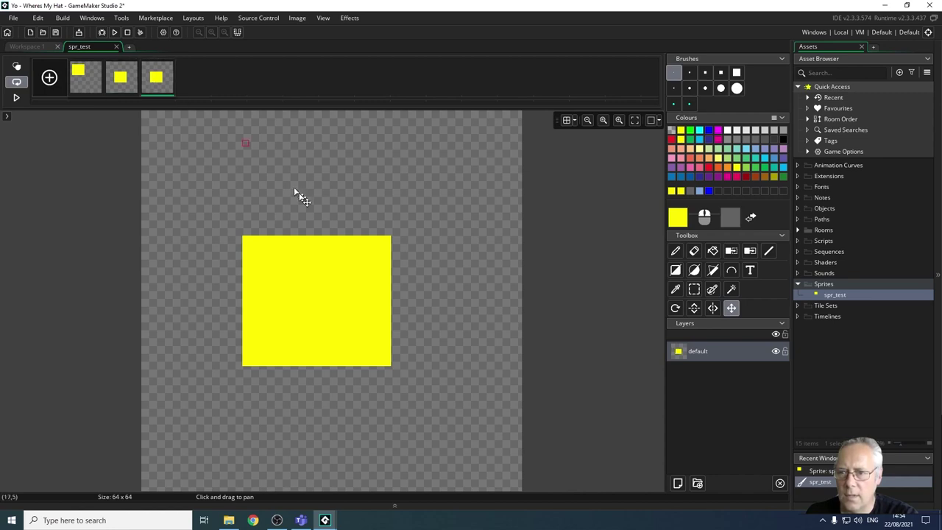
drag(328, 298, 442, 407)
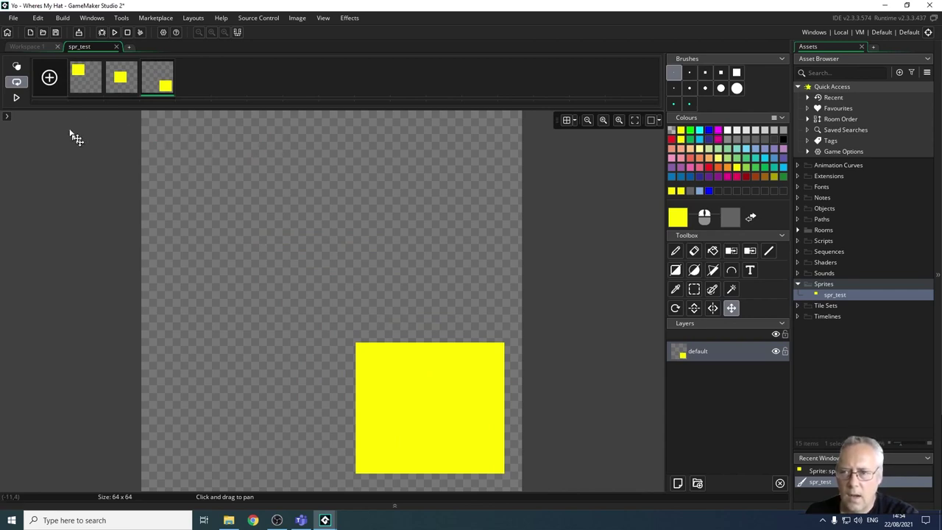
View each of the three frames in turn and play the animation
click(89, 72)
click(121, 78)
click(147, 91)
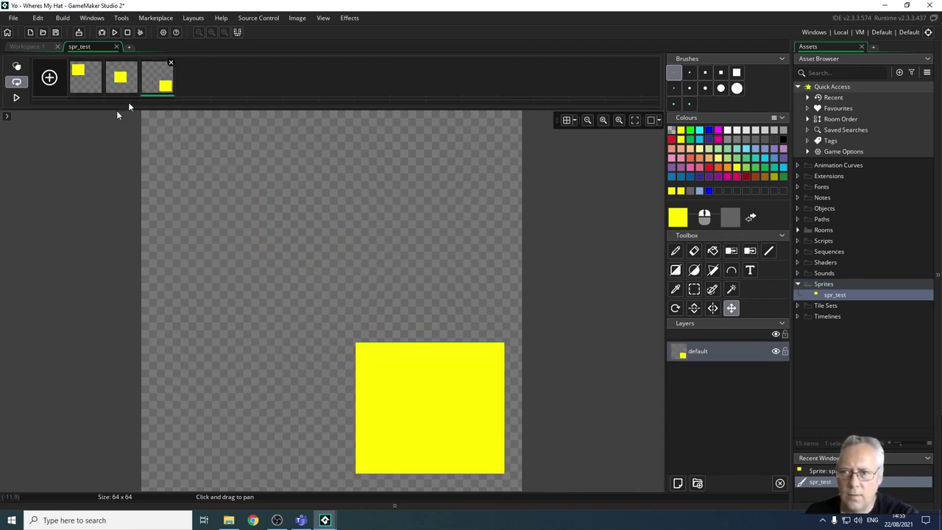
click(15, 98)
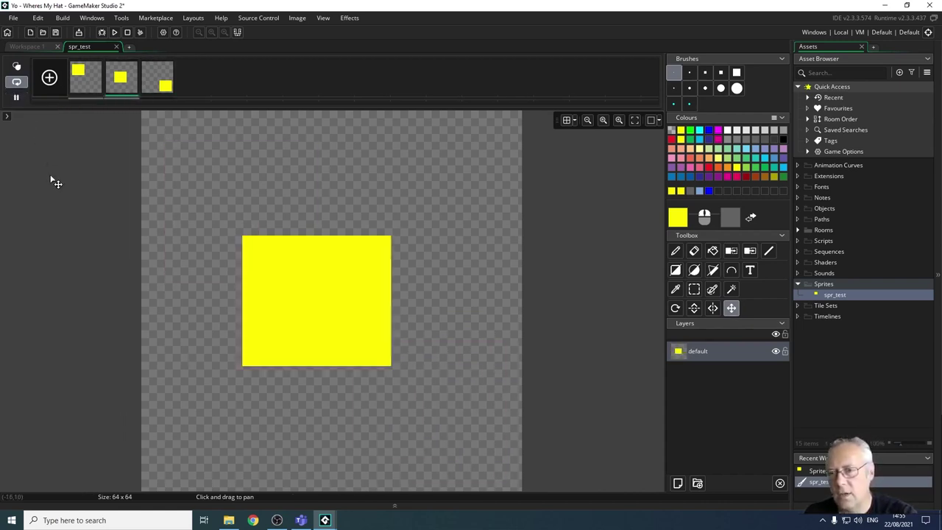
Show the animation speed settings and set the playback speed to 3 frames per second
click(8, 117)
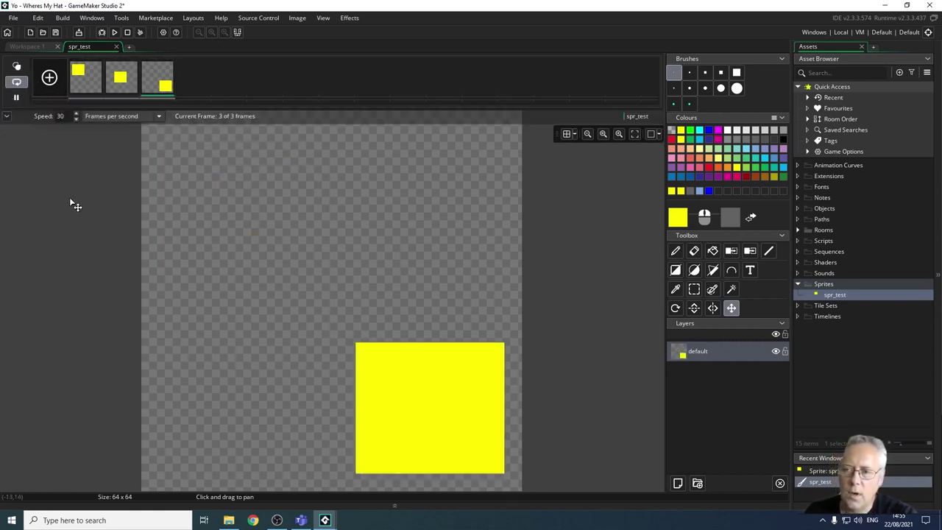
click(159, 116)
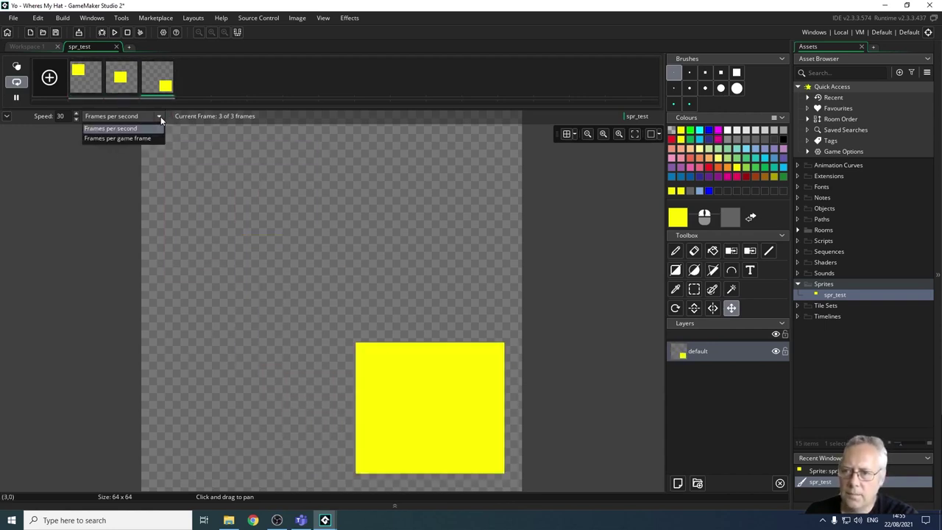
click(119, 128)
click(76, 119)
click(75, 119)
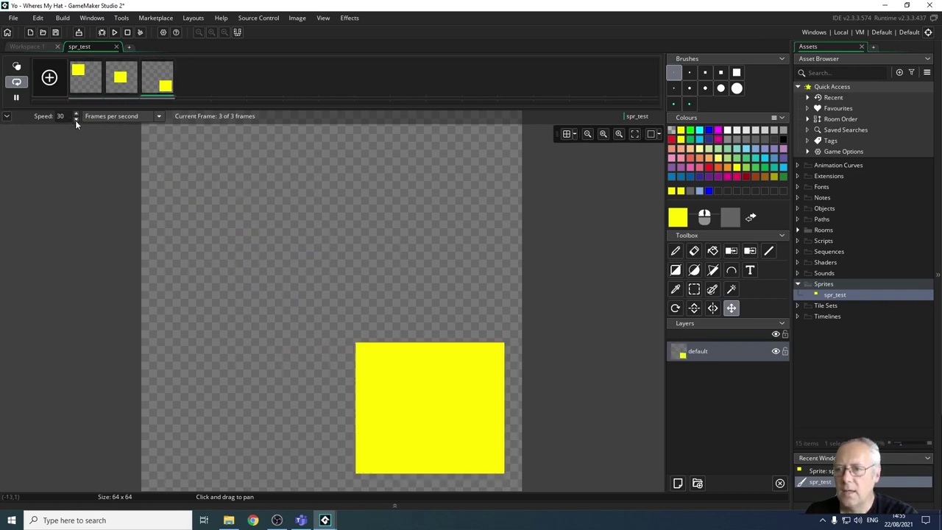
drag(76, 119, 77, 121)
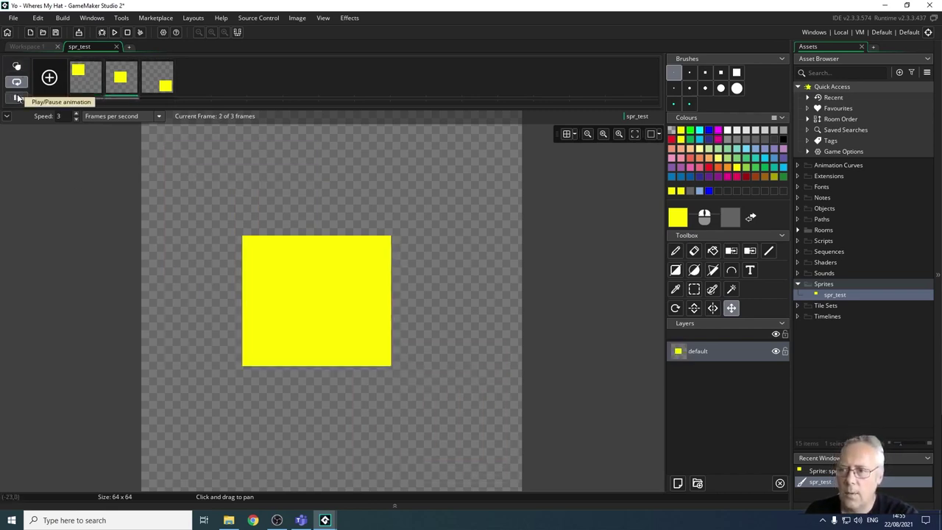
Pause and replay the animation, try a different playback mode, return to loop mode and pause it again
click(16, 96)
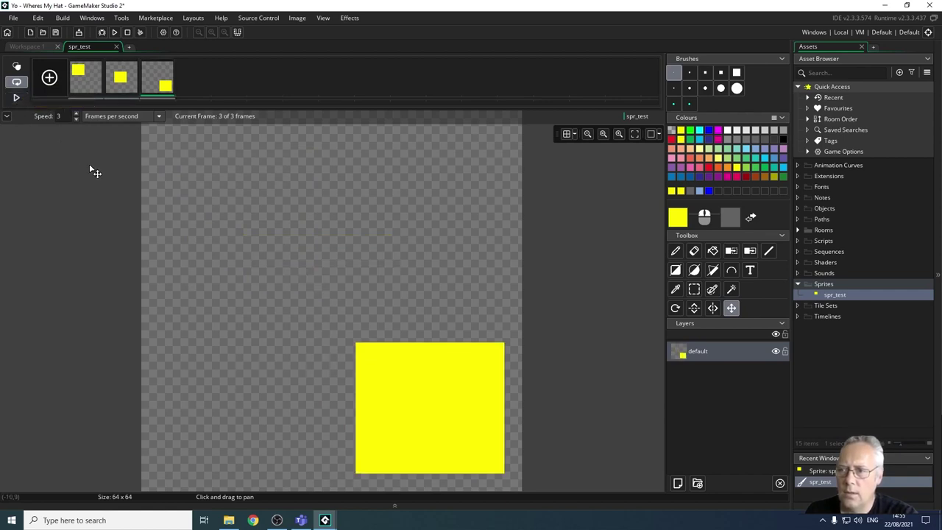
click(17, 99)
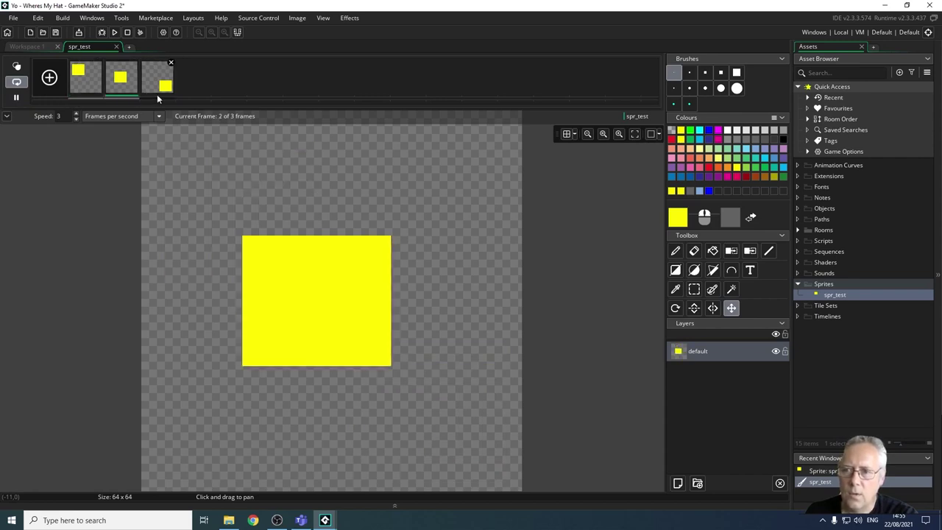
click(17, 82)
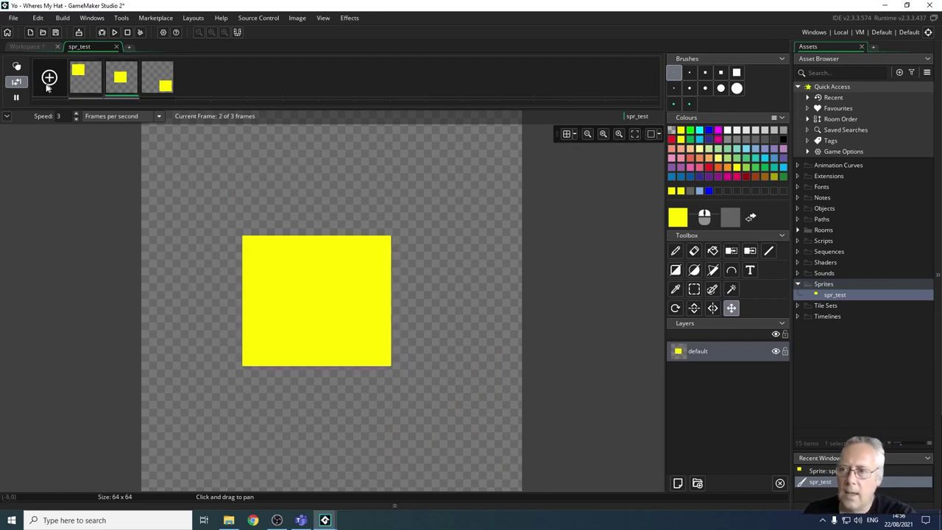
click(16, 96)
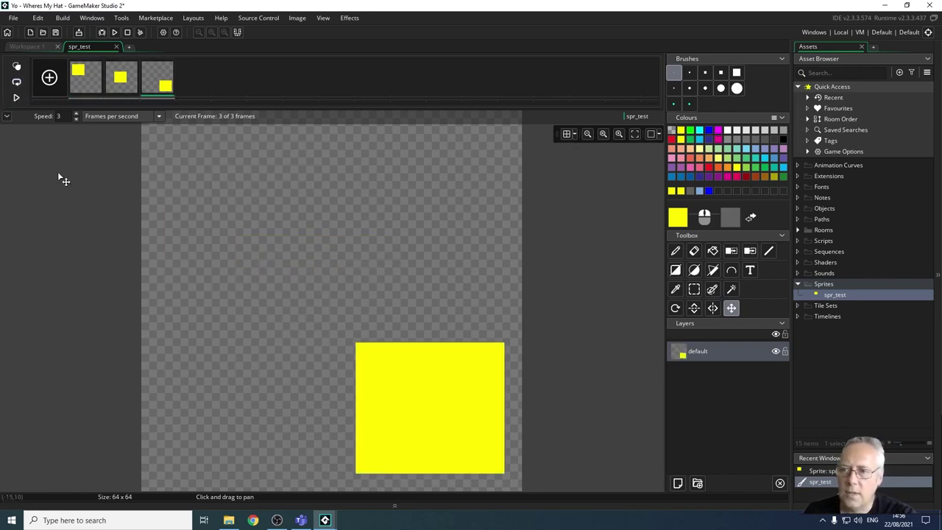
click(15, 101)
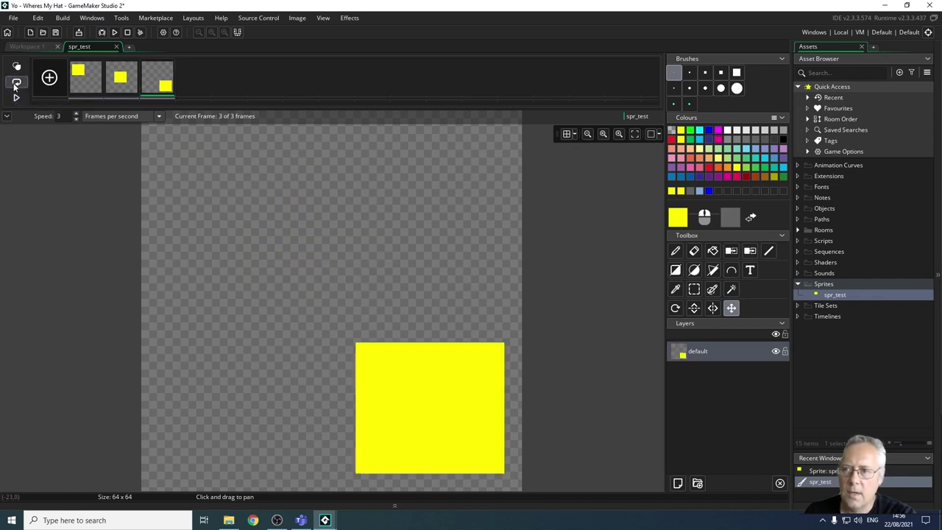
click(17, 97)
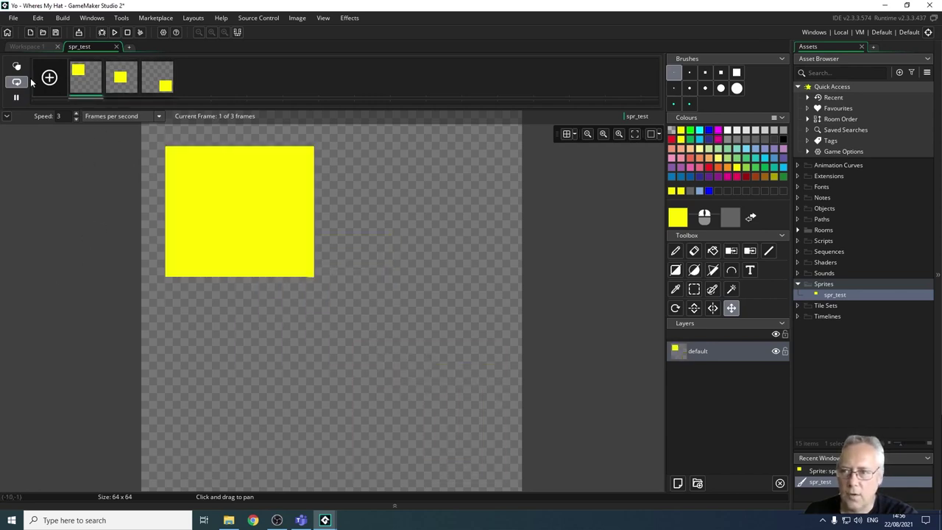
click(16, 98)
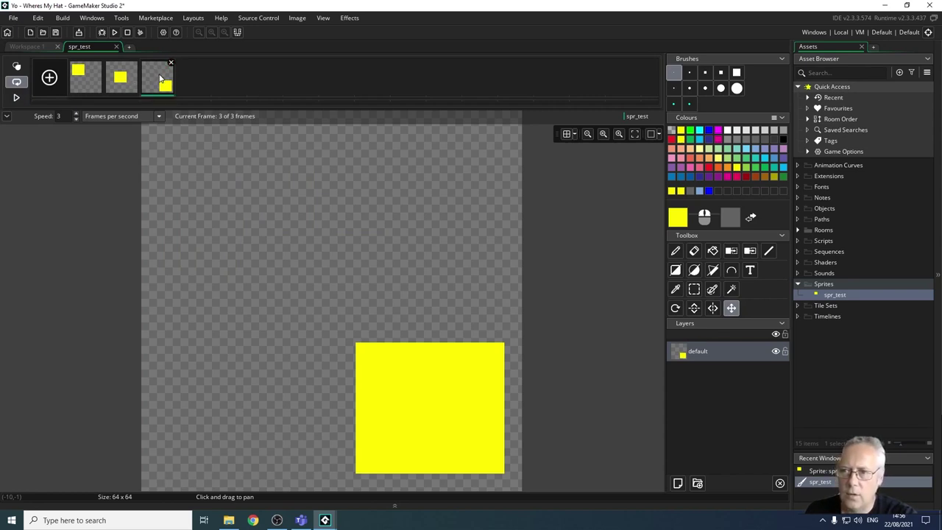
Delete the second and third frames and clear the yellow rectangle from the remaining frame
click(121, 77)
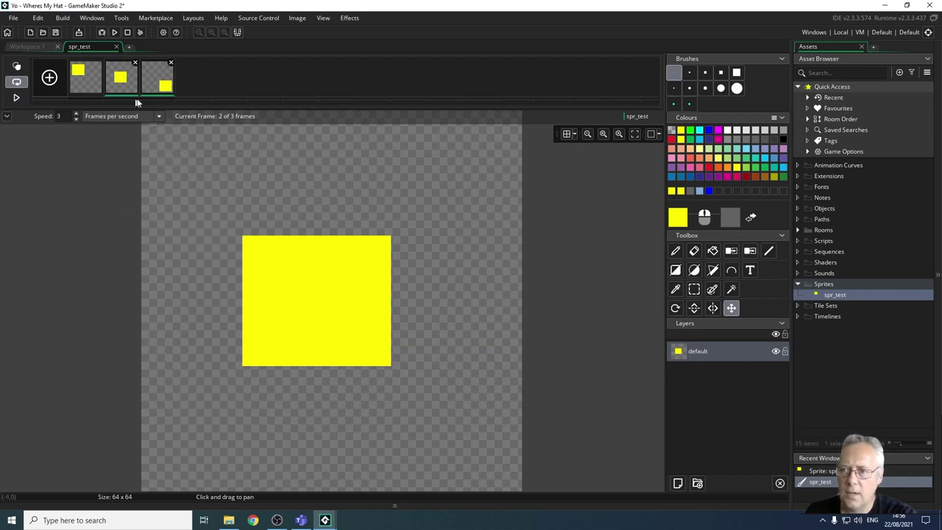
key(Delete)
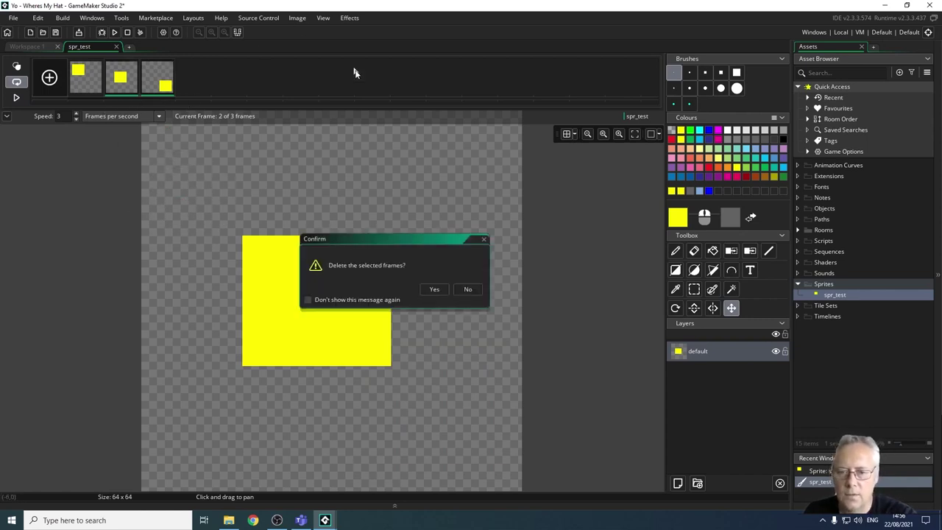
click(434, 290)
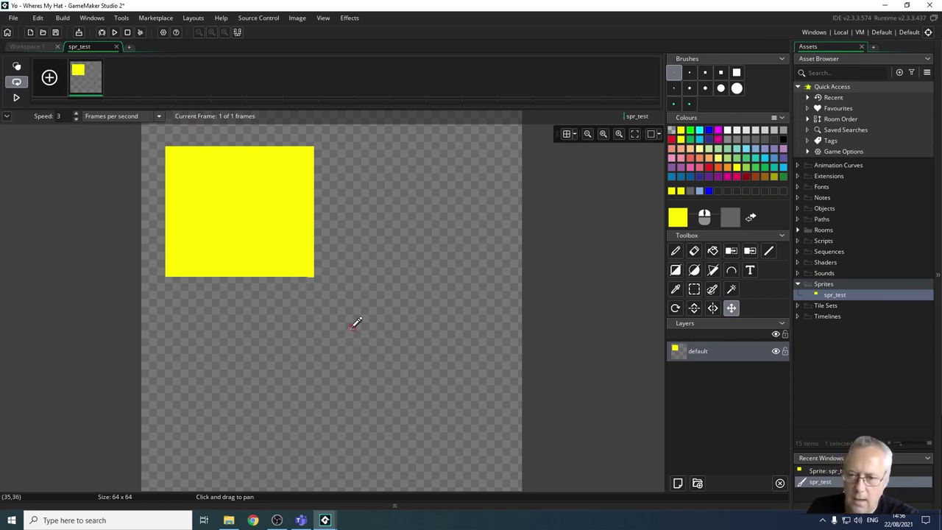
key(Delete)
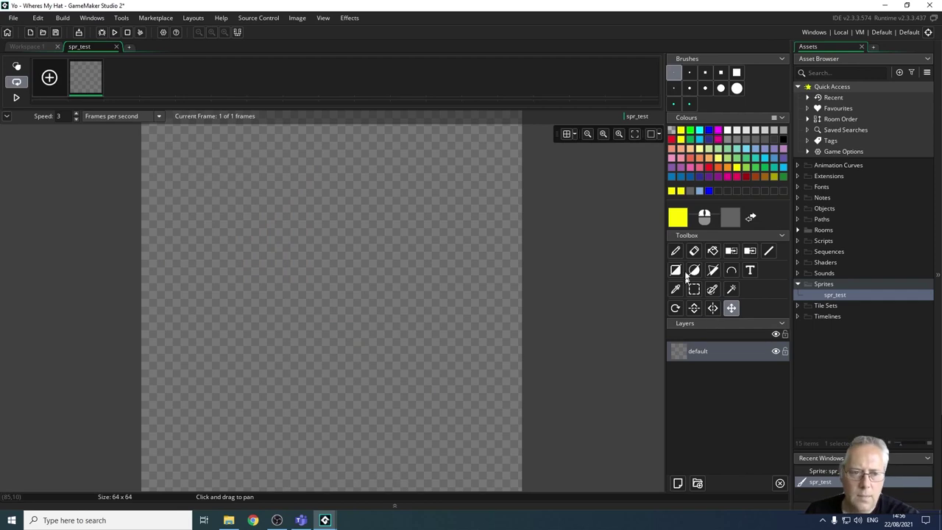
Draw a large filled blue circle that covers most of the blank frame with the Ellipse tool
click(709, 131)
click(694, 271)
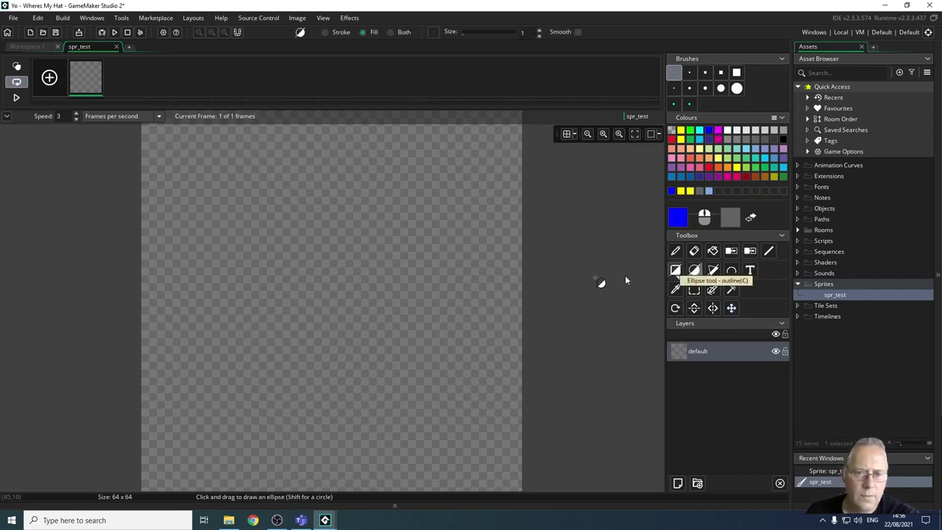
drag(190, 157, 478, 431)
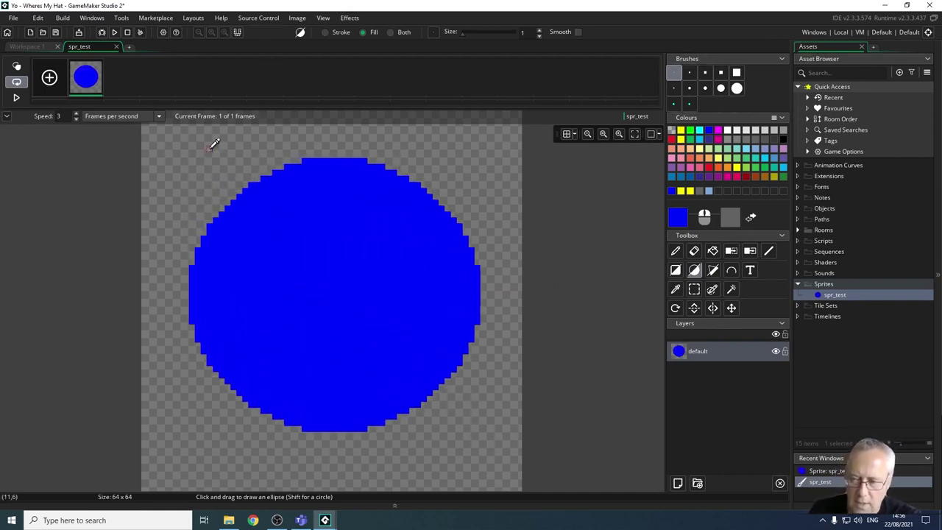
Duplicate the blue circle frame until the sprite has 12 identical frames
key(d)
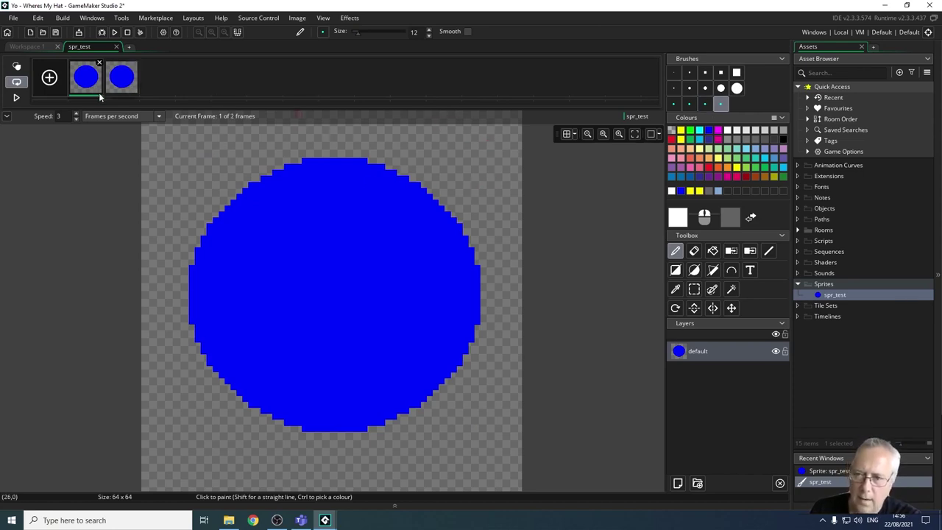
key(ctrl+v)
key(ctrl+v)
key(ctrl+v)
key(ctrl+v)
key(ctrl+v)
key(ctrl+v)
key(ctrl+v)
key(ctrl+v)
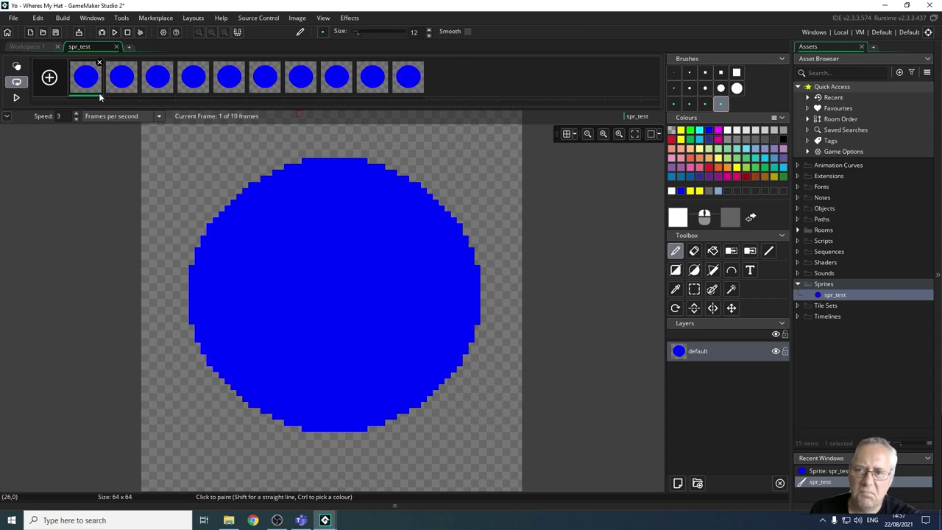
key(ctrl+v)
key(ctrl+v)
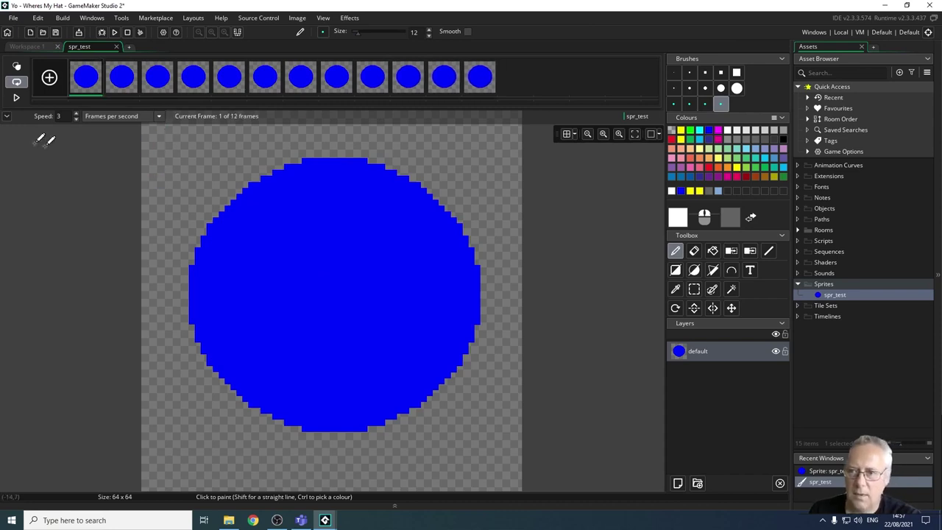
Play the animation and raise its speed to 12 frames per second
click(17, 97)
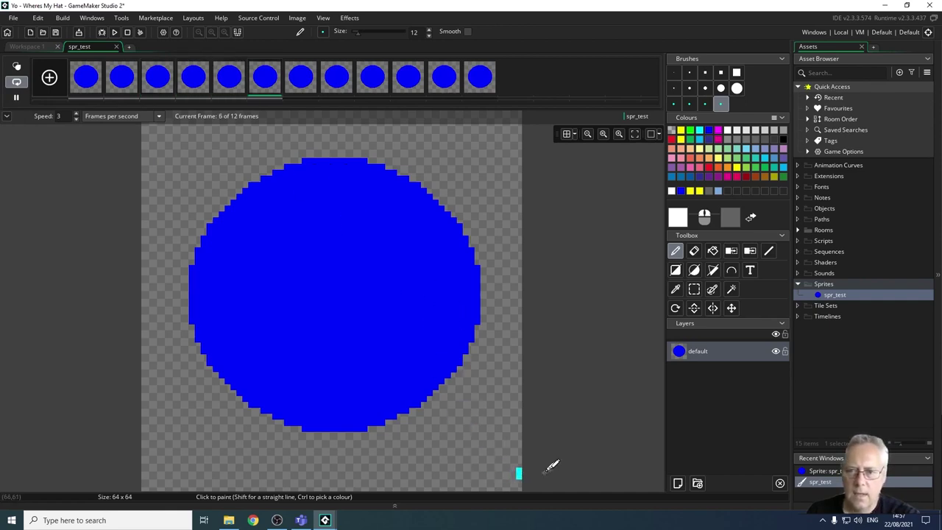
click(76, 115)
click(76, 115)
click(77, 115)
click(77, 114)
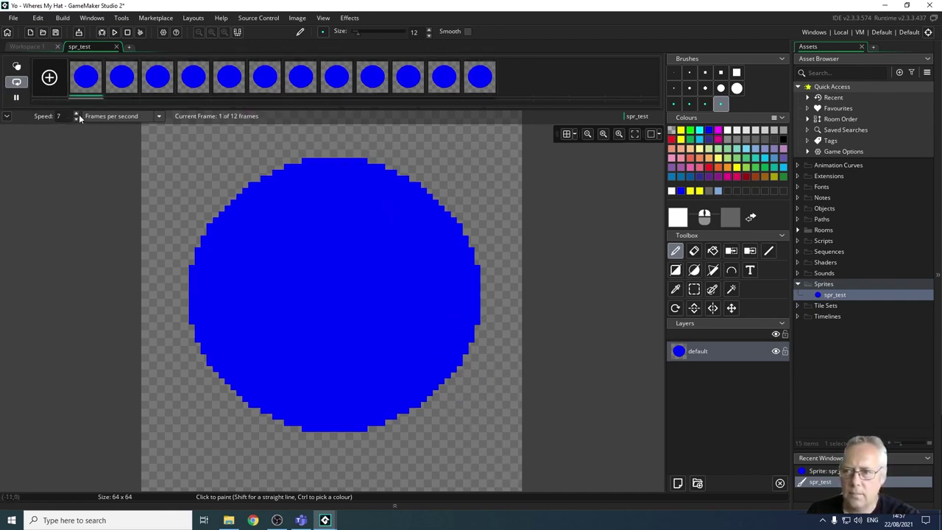
click(76, 114)
click(75, 114)
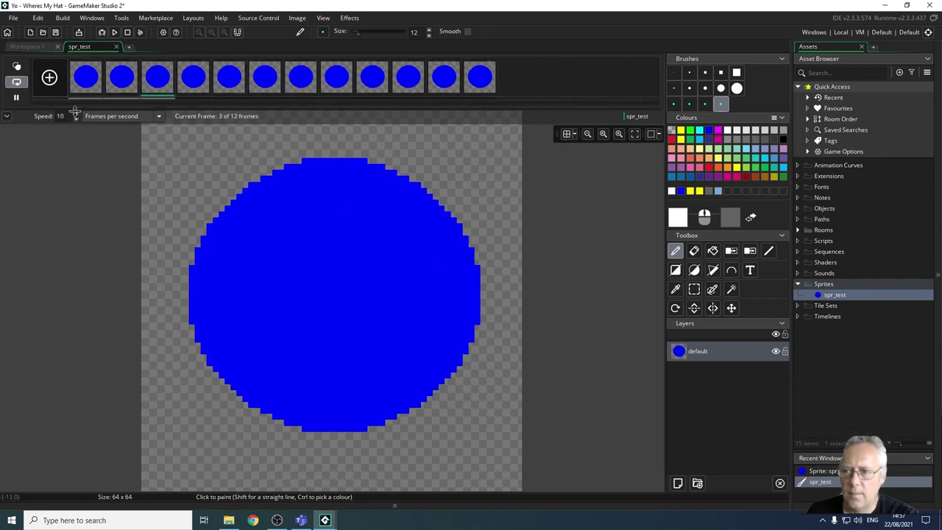
click(76, 113)
click(76, 113)
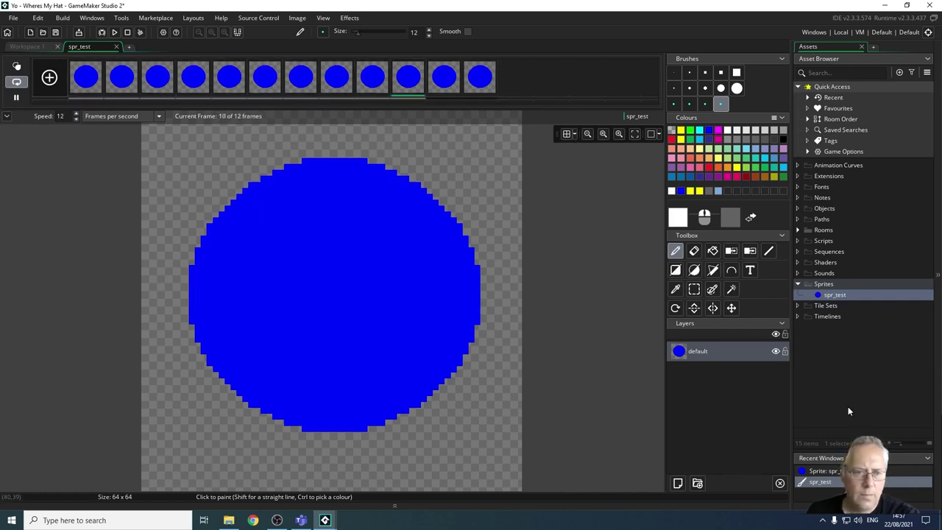
Erase scattered spots from the blue circle with a size 5 round brush while the animation plays
click(694, 251)
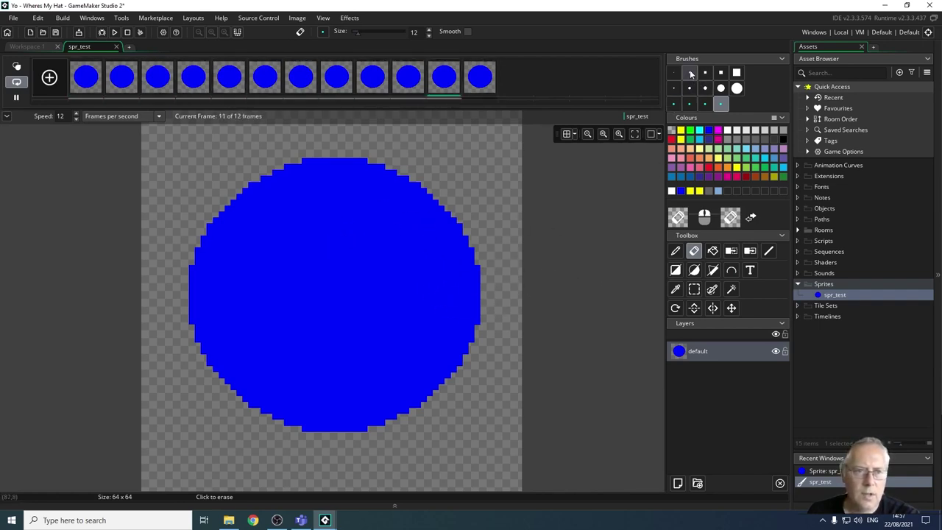
click(705, 87)
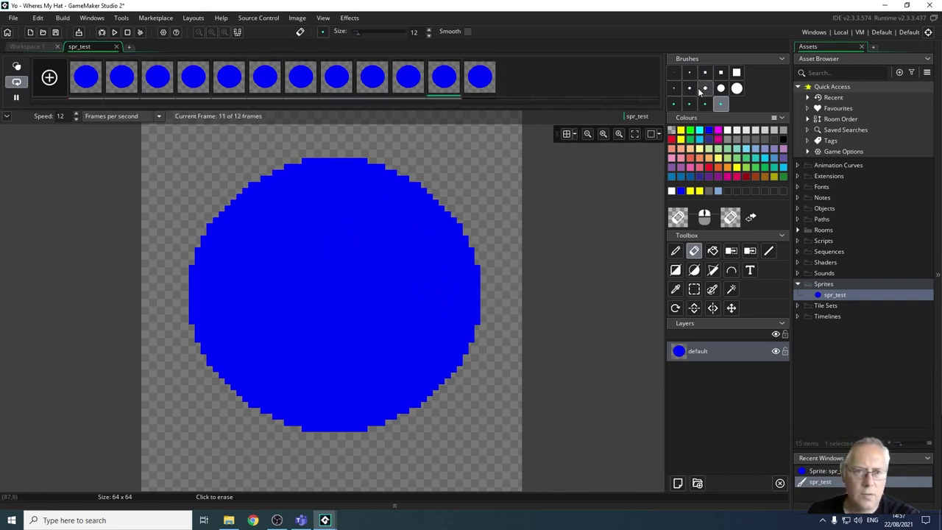
click(689, 88)
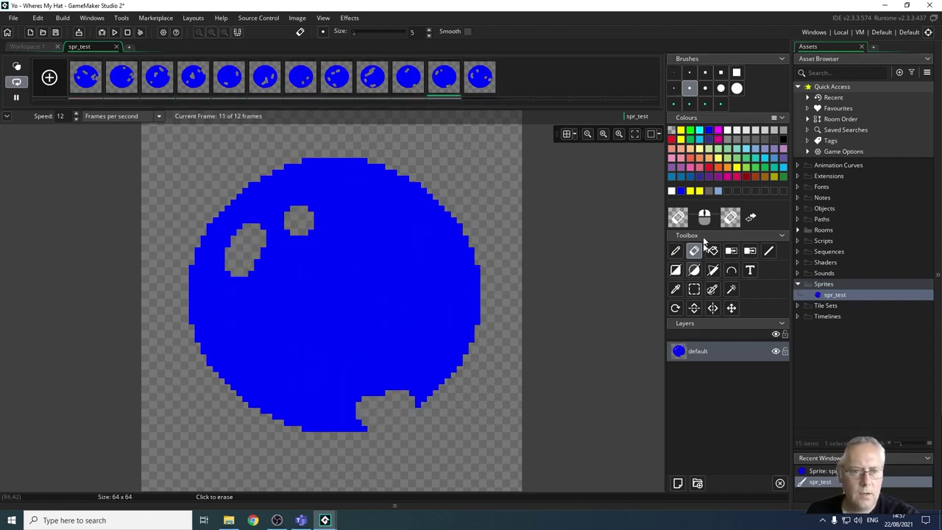
Draw a small filled yellow rectangle on frame 7 and another on frame 4, resuming playback in between
click(675, 270)
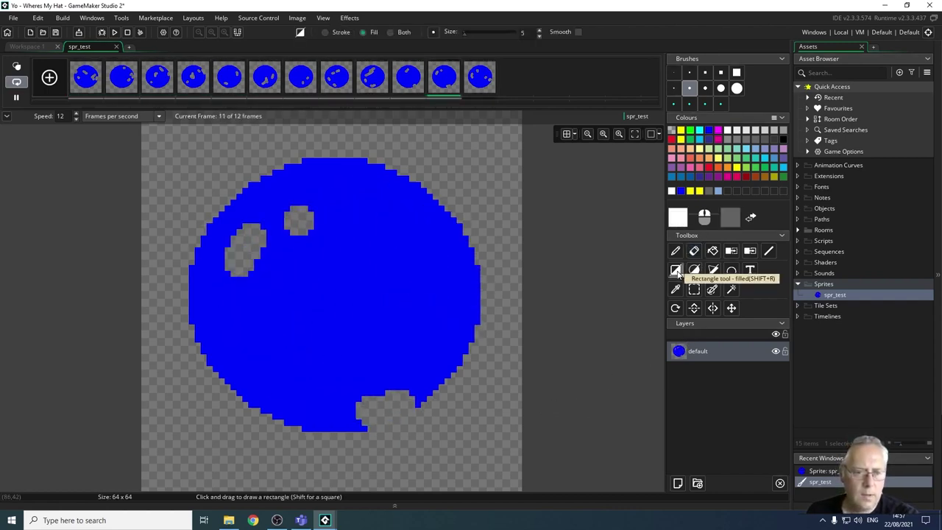
click(699, 191)
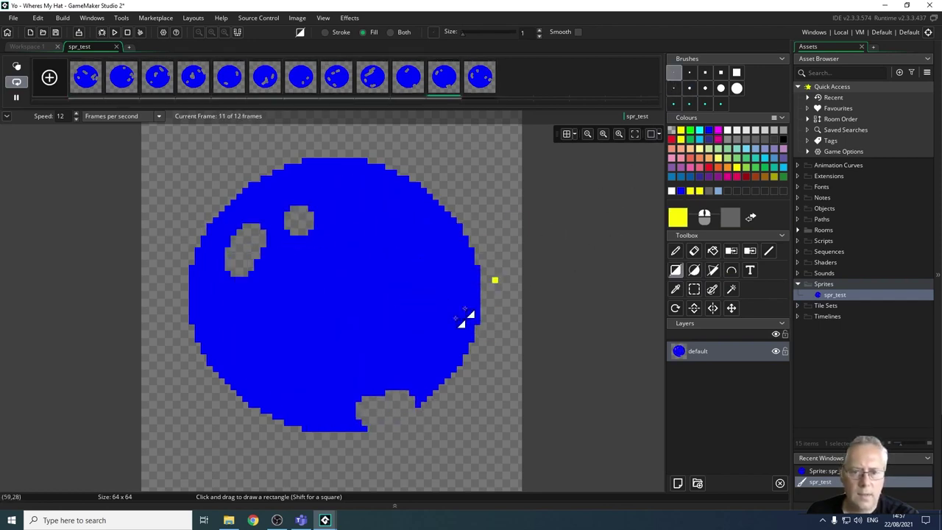
drag(404, 362, 421, 375)
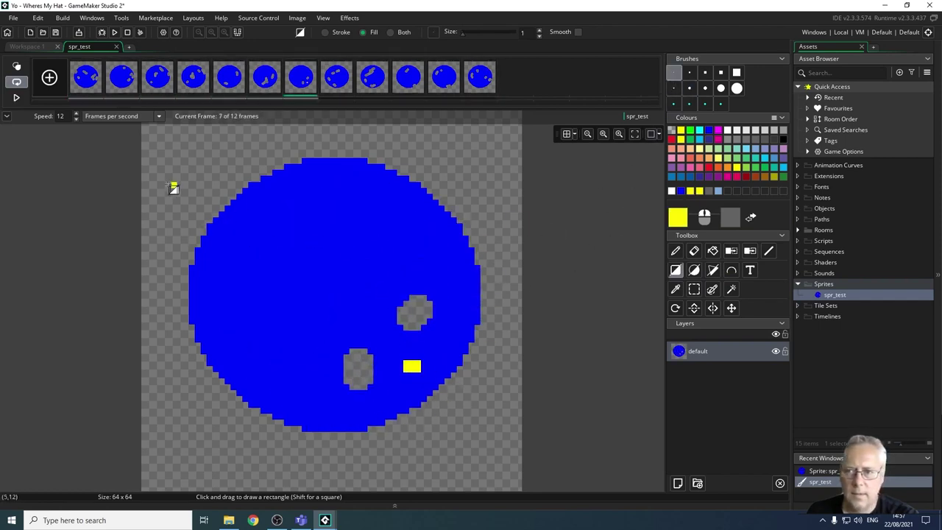
click(17, 97)
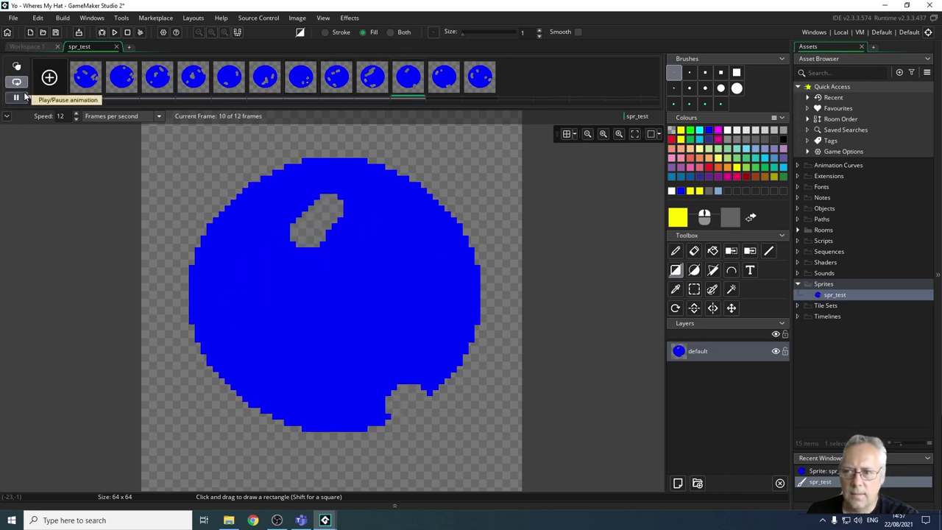
drag(308, 355, 336, 383)
click(399, 345)
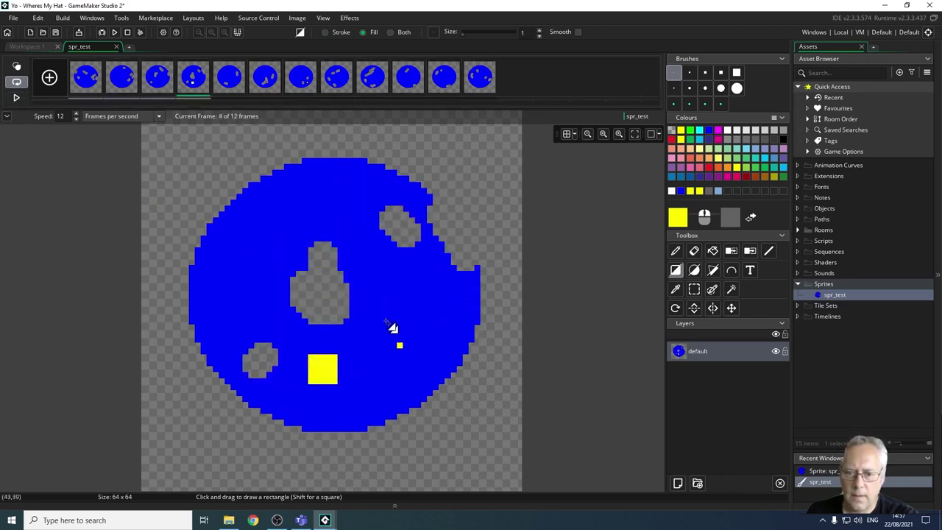
Replay the animation to check the erased spots and yellow rectangles across the frames, and pause it
click(17, 97)
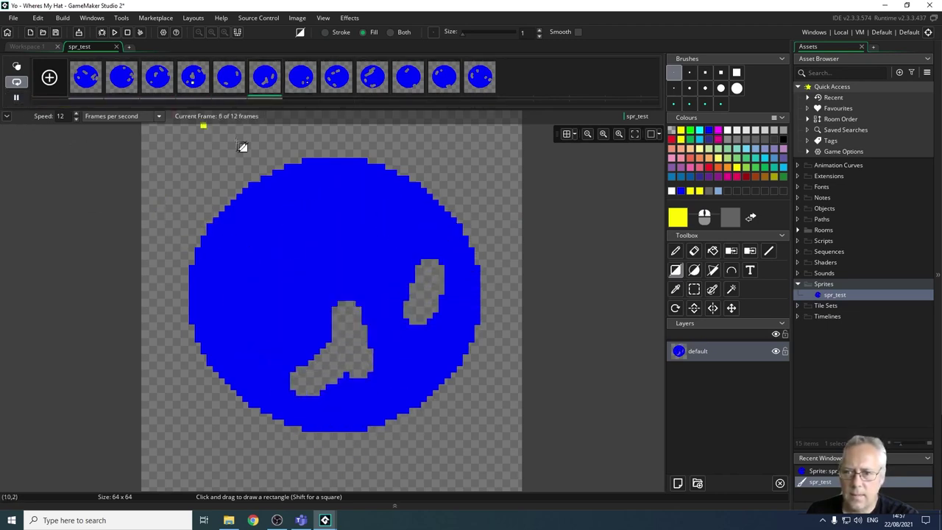
click(322, 167)
click(18, 98)
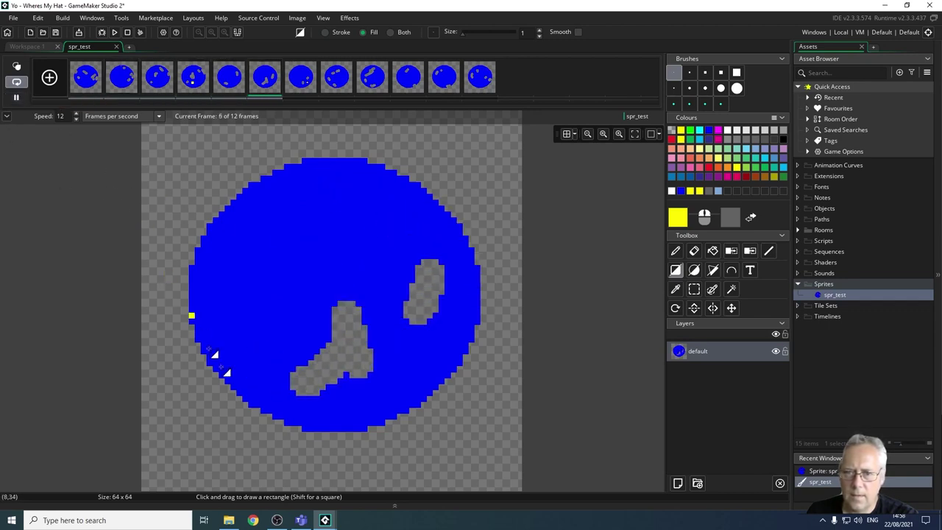
mouse_move(229, 520)
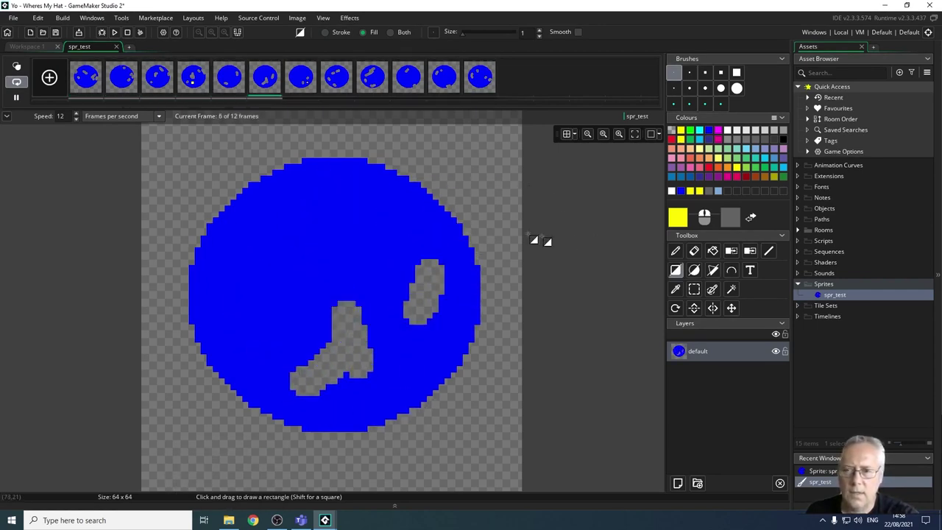
mouse_move(307, 82)
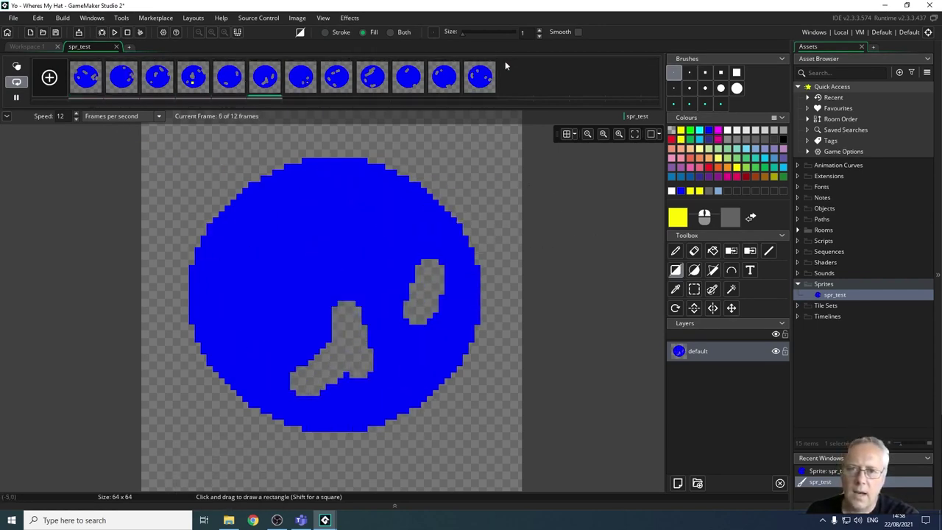
mouse_move(465, 82)
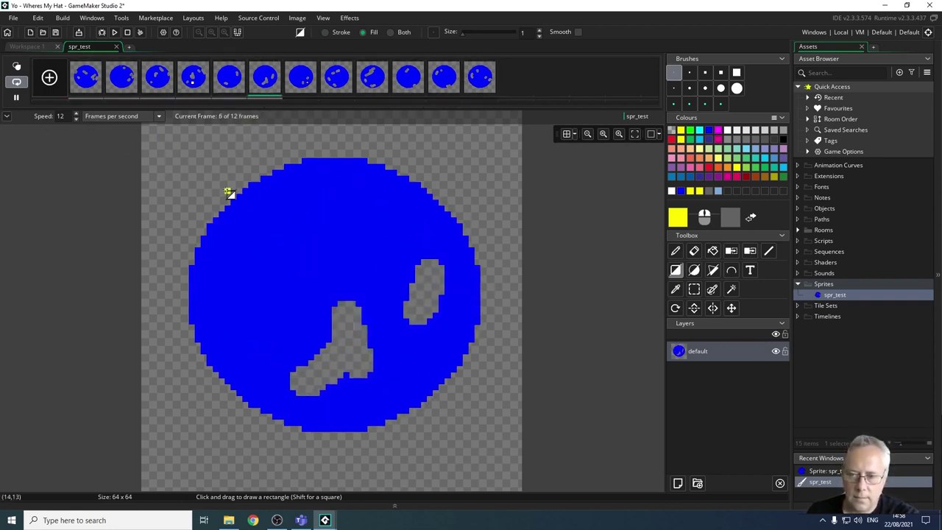
click(16, 98)
mouse_move(491, 63)
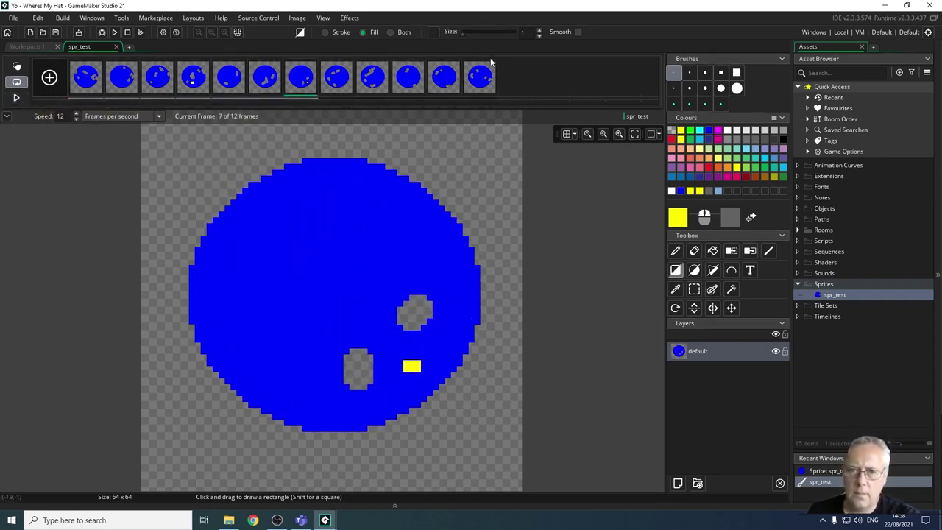
click(493, 63)
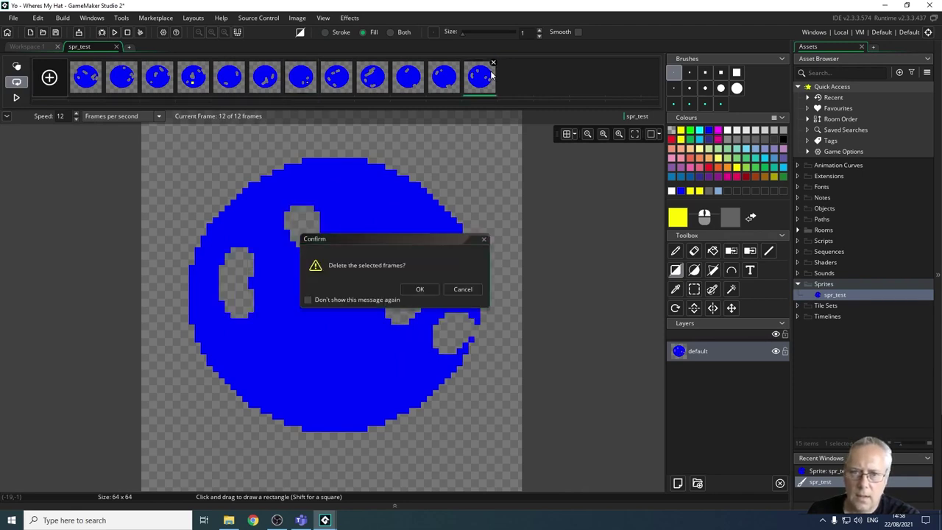
click(456, 289)
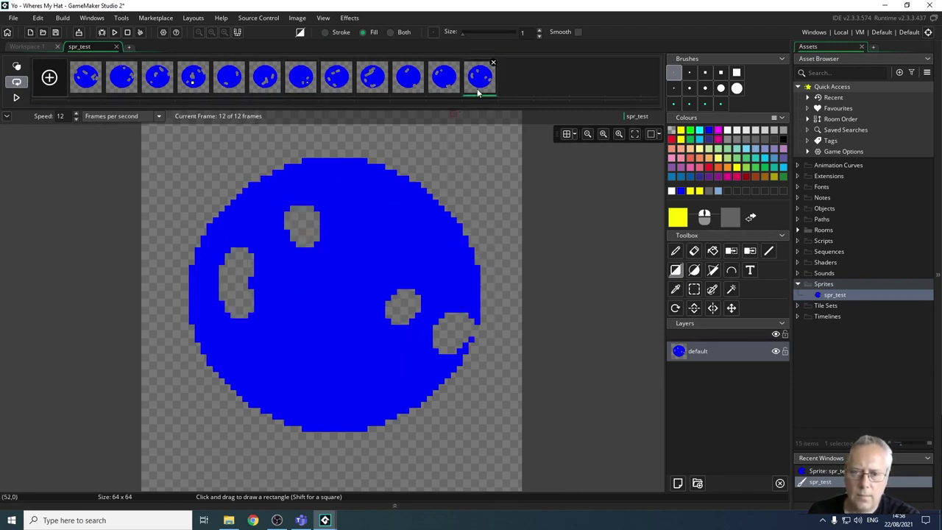
Select frames 2 to 12 together and delete them, keeping only the first frame
shift+click(120, 84)
click(474, 80)
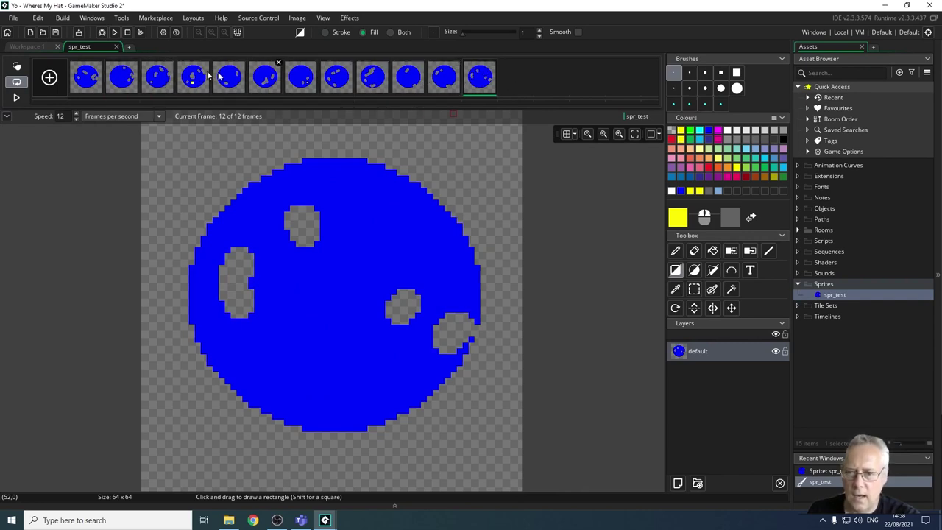
shift+click(121, 78)
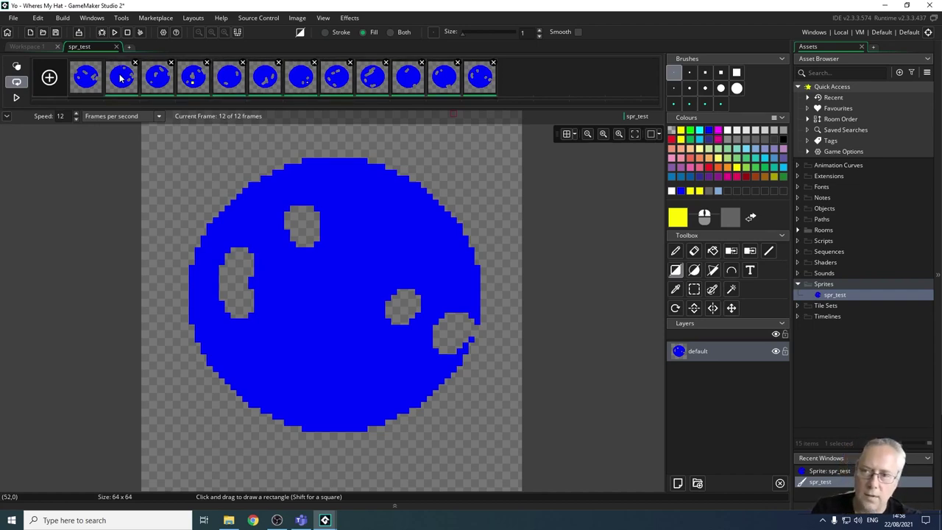
key(Delete)
click(438, 290)
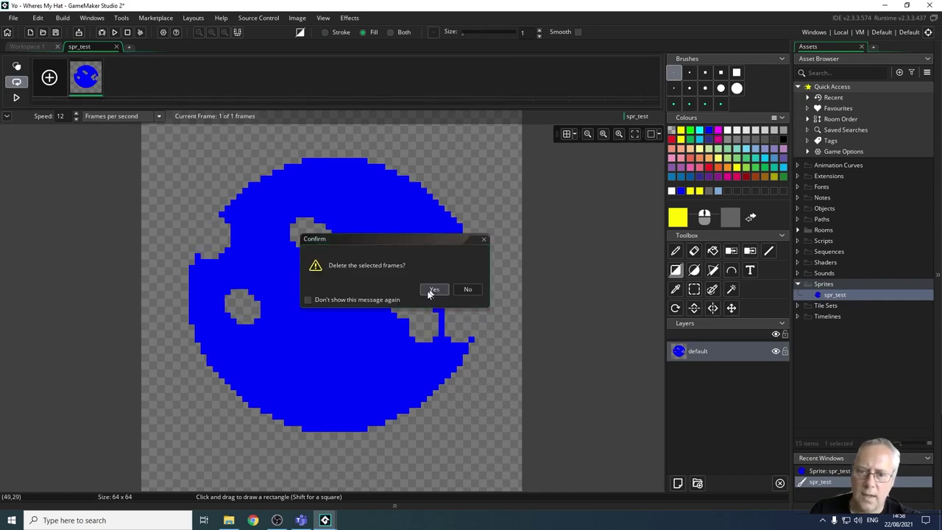
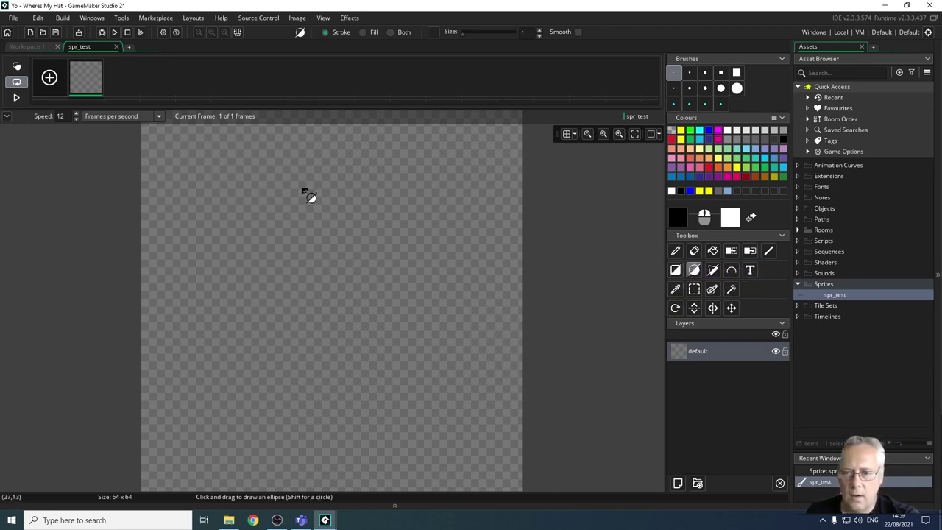
Draw a small black ellipse outline above a larger one on the blank frame, and show the canvas grid
drag(244, 158, 423, 239)
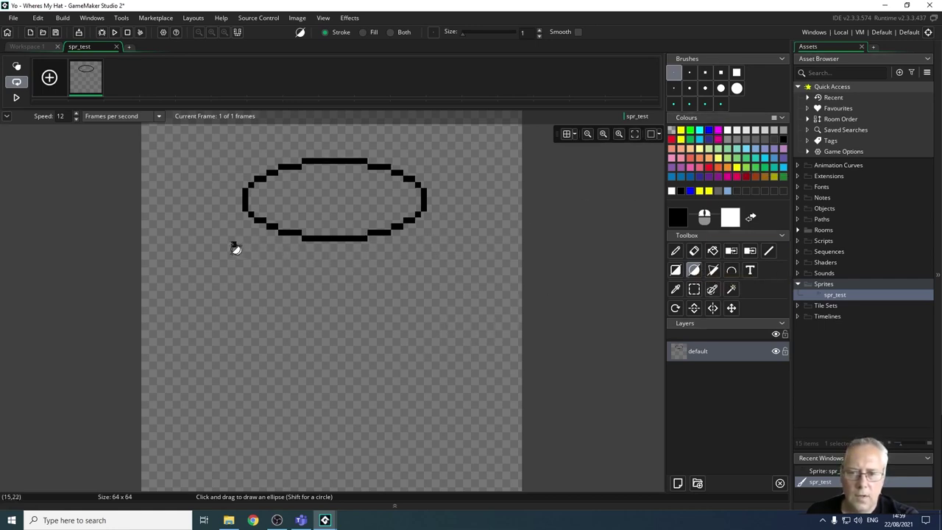
drag(201, 253, 478, 393)
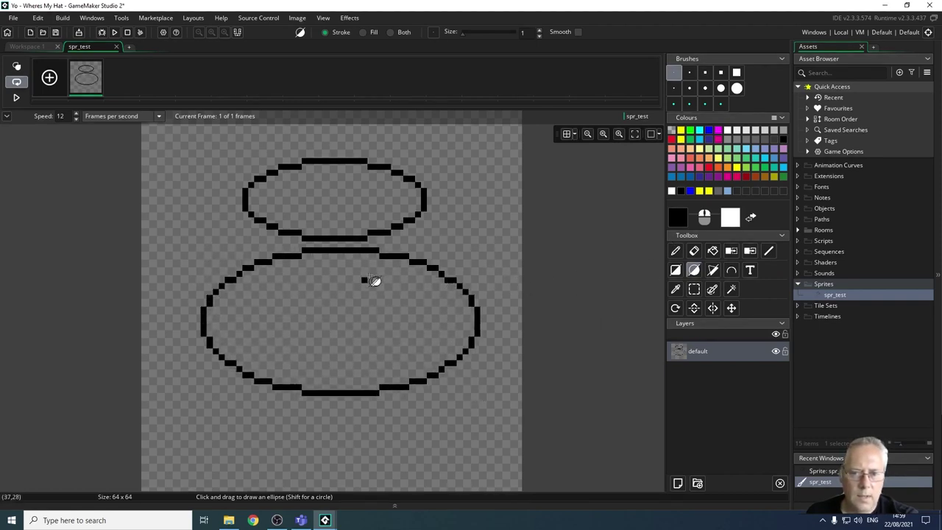
click(567, 134)
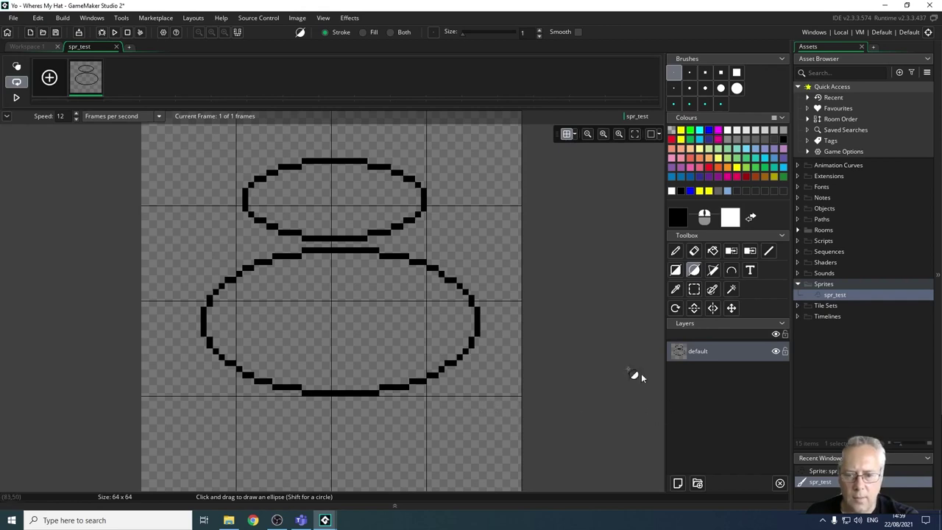
Make a rectangular selection around the left and middle part of the larger, lower ellipse
click(730, 308)
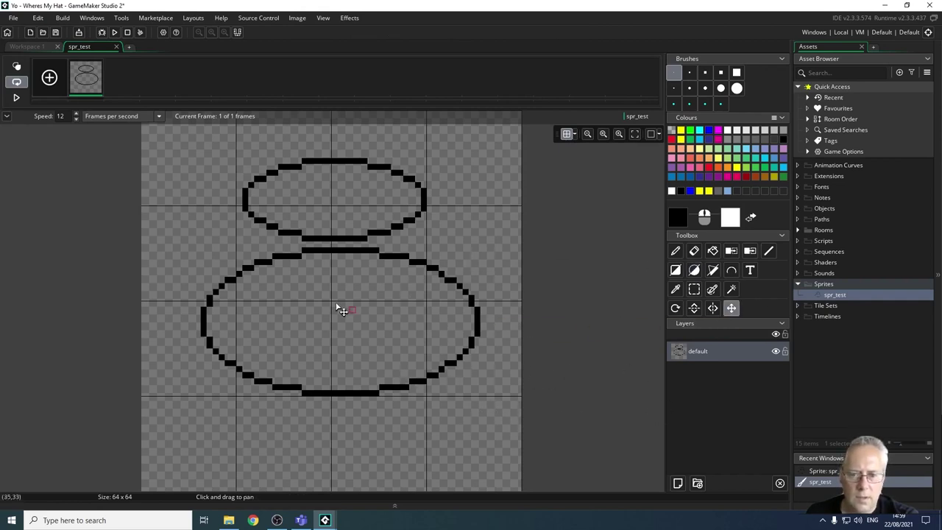
click(694, 289)
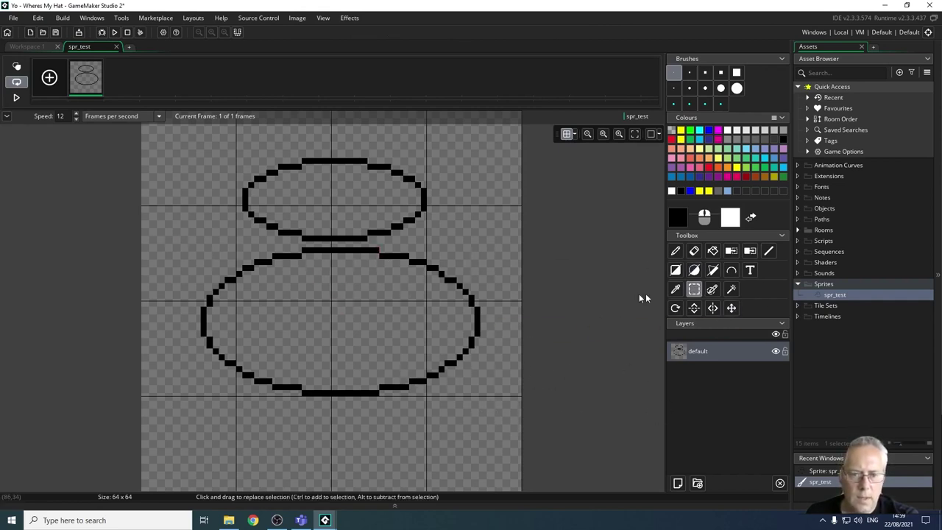
drag(149, 230, 409, 431)
click(343, 401)
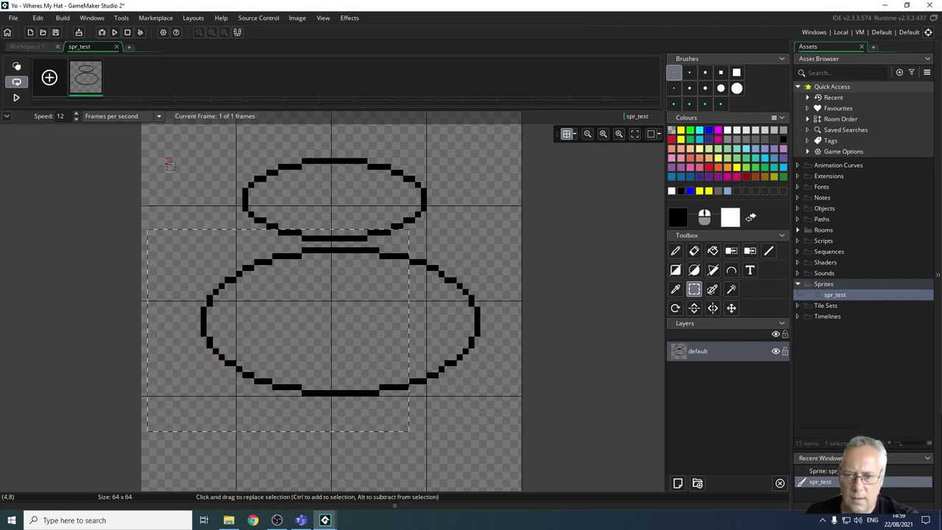
Select the upper ellipse and nudge it slightly up and left, then select and shift the larger ellipse up-left to meet it
drag(151, 147, 474, 247)
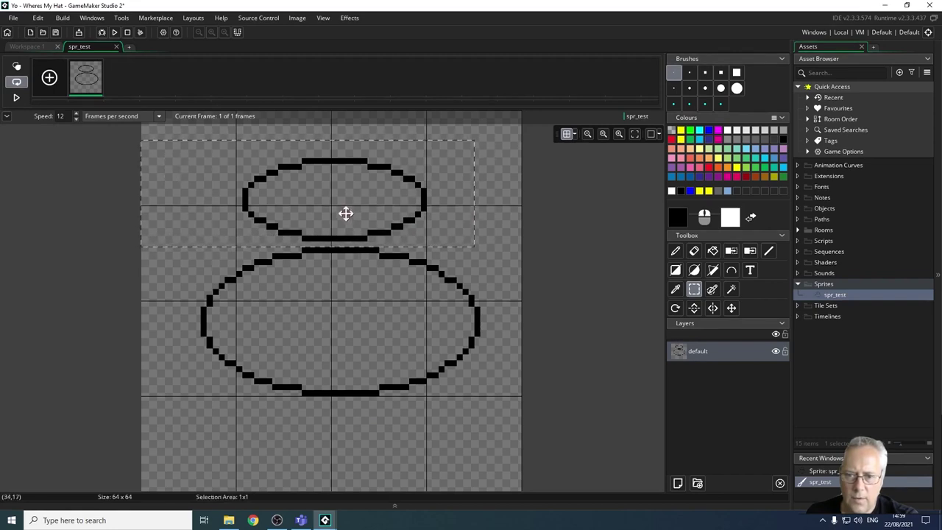
drag(345, 212, 337, 211)
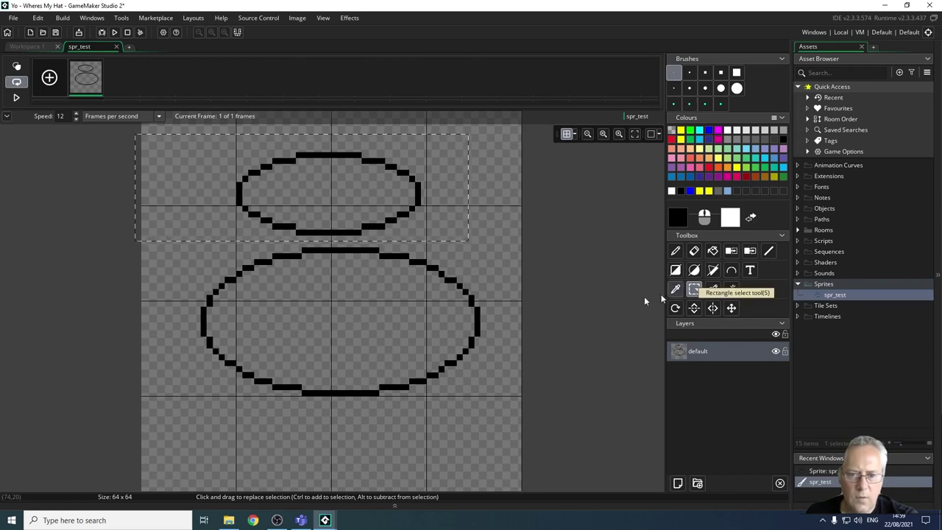
drag(142, 241, 509, 443)
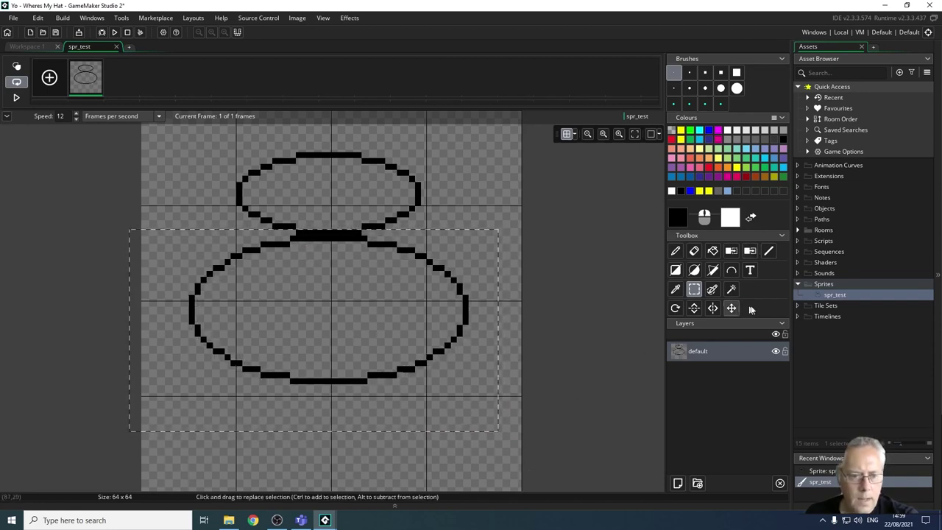
Draw two parallel vertical black lines below the large ellipse as legs, and outline a wide stepped foot shape at their base
key(l)
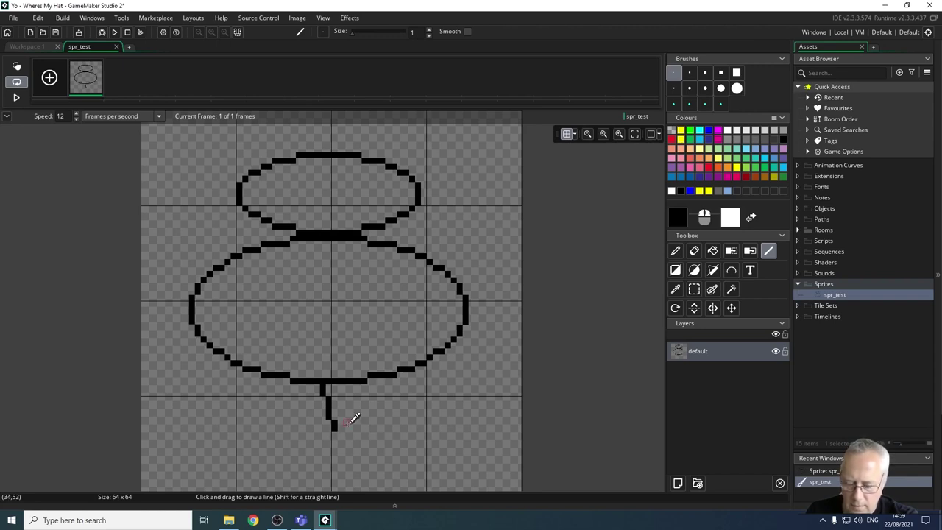
key(ctrl+z)
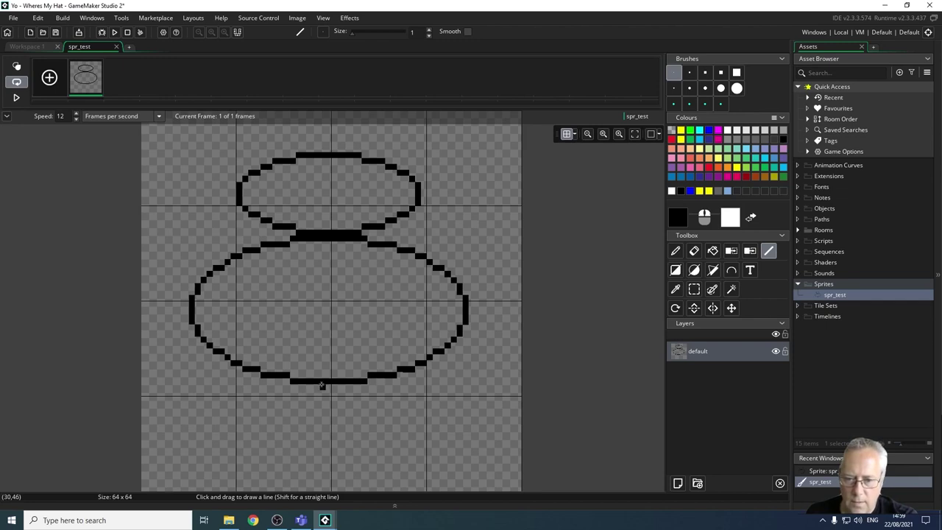
drag(322, 386, 321, 458)
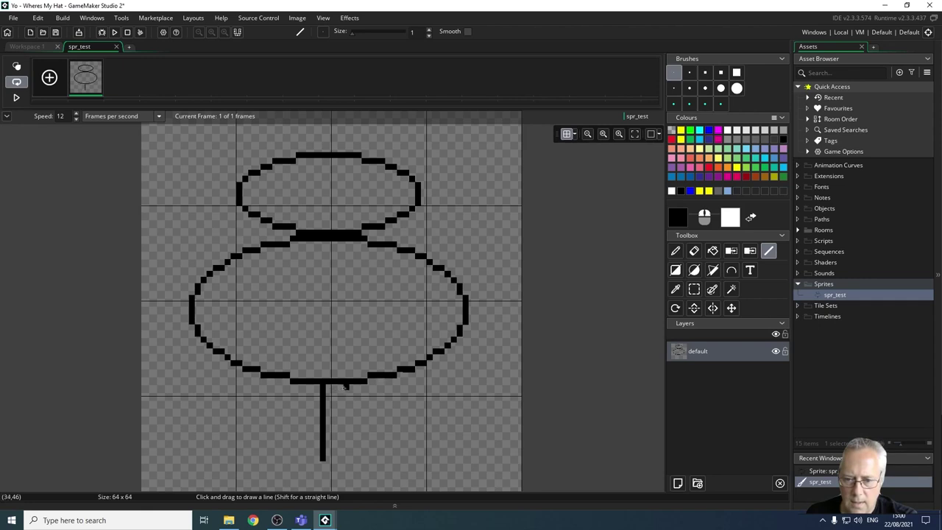
drag(339, 386, 340, 440)
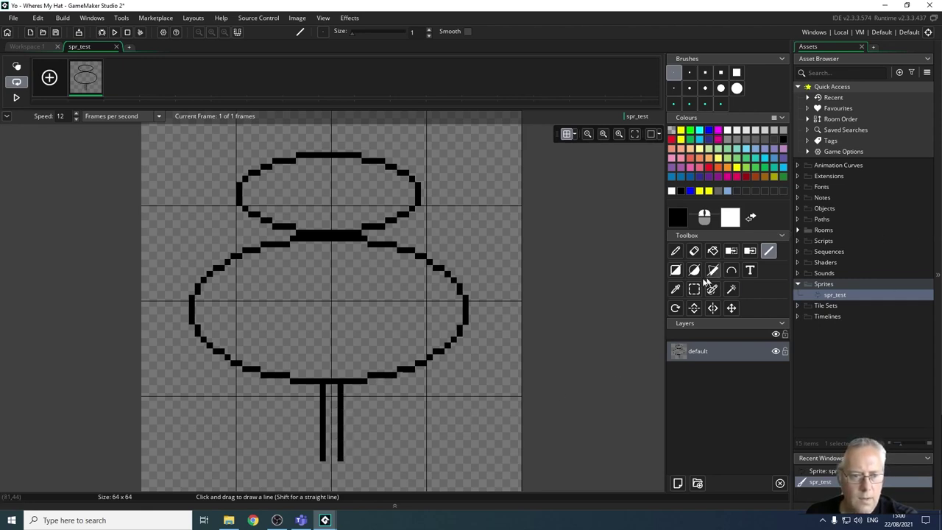
click(675, 251)
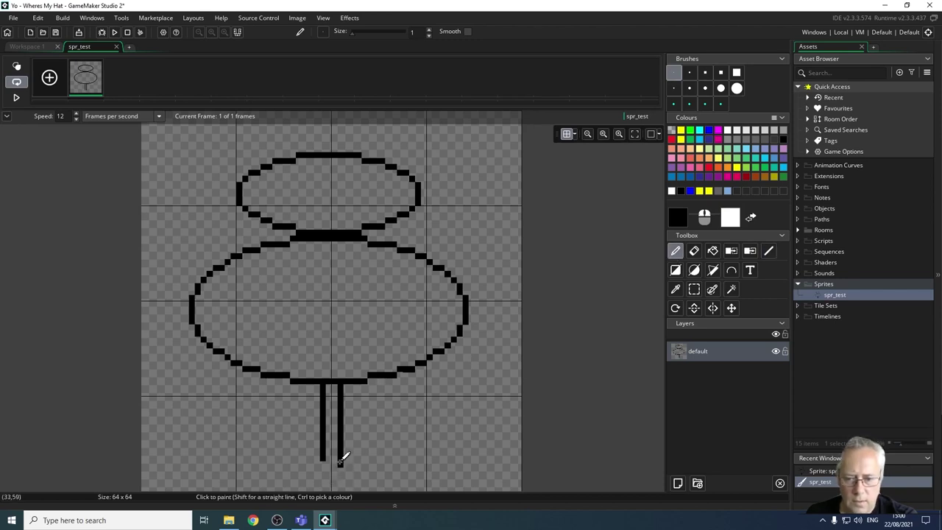
mouse_move(341, 458)
mouse_down()
mouse_move(382, 458)
mouse_move(395, 471)
mouse_move(381, 498)
mouse_move(385, 484)
mouse_move(338, 497)
mouse_move(343, 485)
mouse_move(274, 483)
mouse_move(285, 467)
mouse_move(320, 462)
mouse_up()
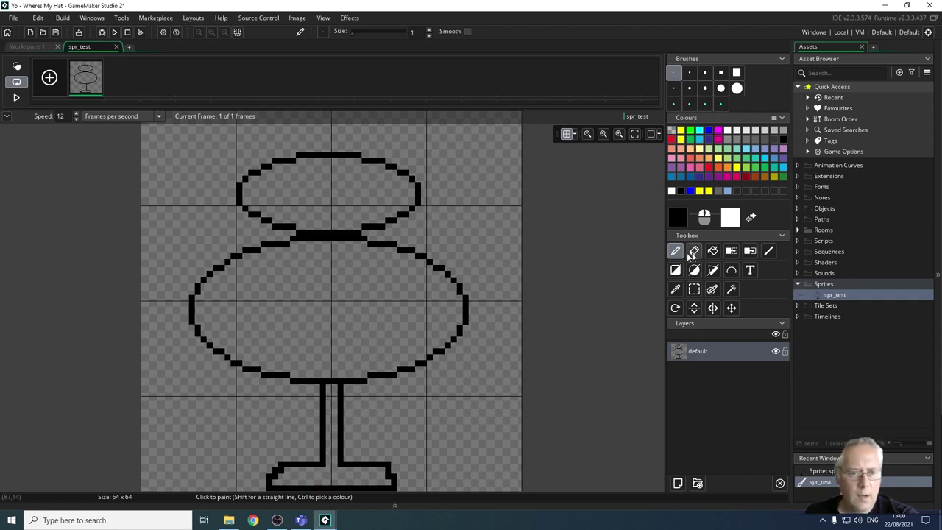
Draw two small filled light blue rectangles side by side as eyes in the upper ellipse
click(680, 277)
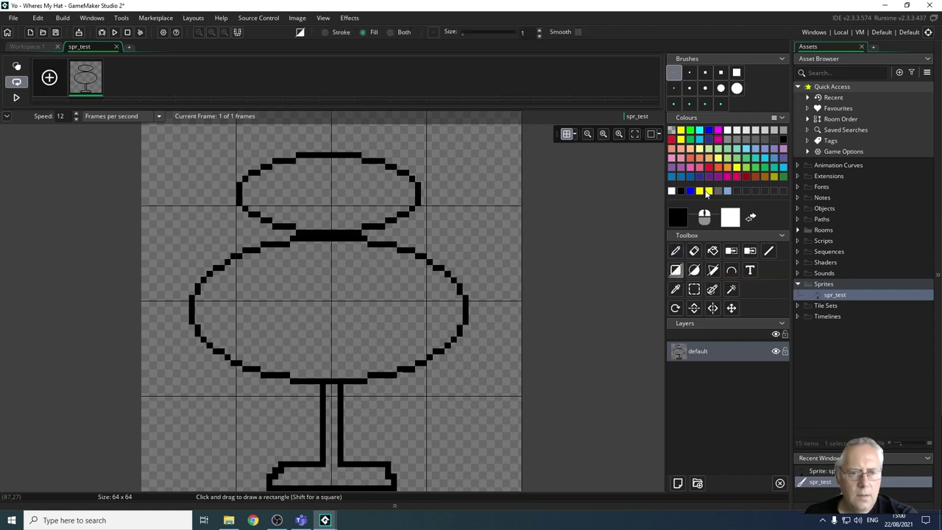
click(748, 154)
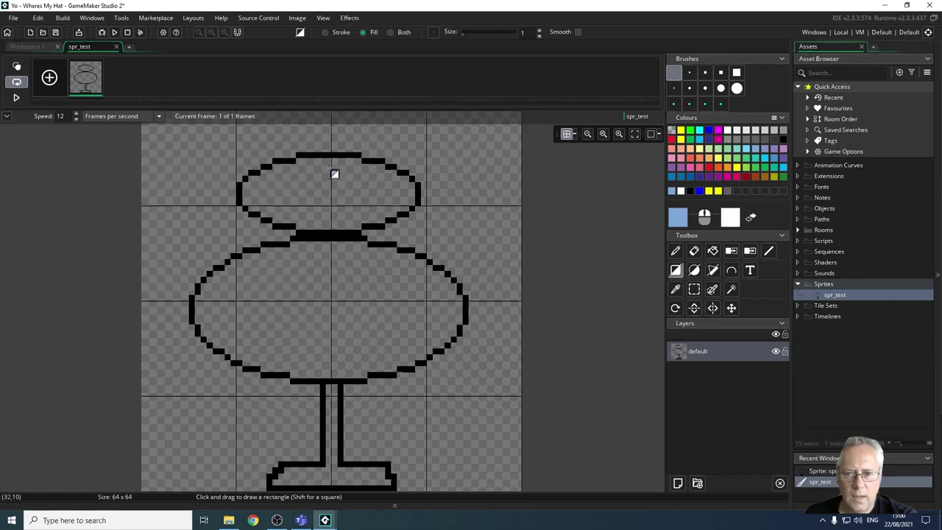
drag(303, 175, 323, 183)
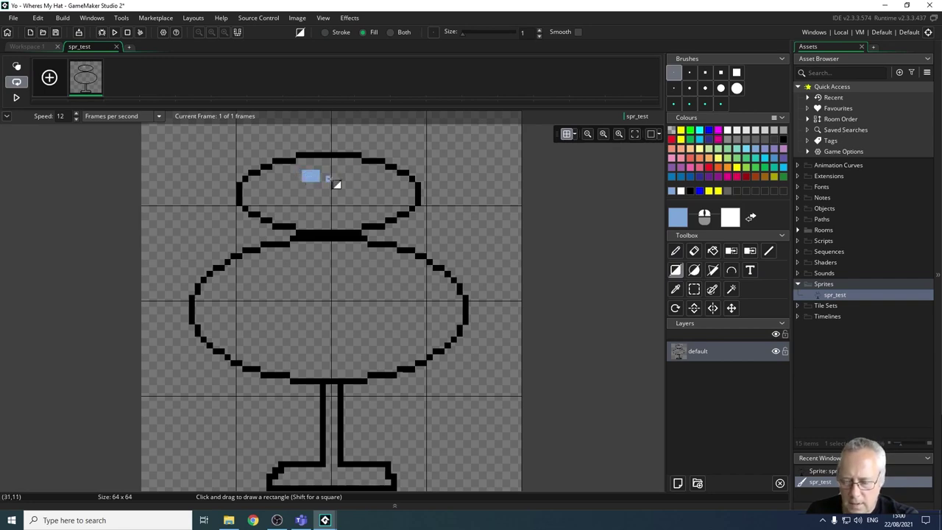
drag(343, 175, 356, 182)
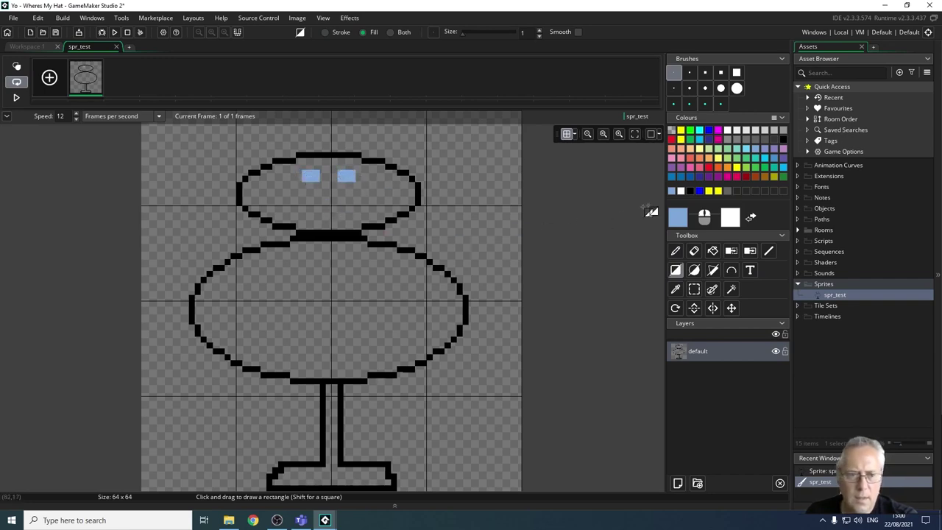
Draw a small filled salmon square as a nose centred below the eyes, and make a rectangular selection around it
click(679, 156)
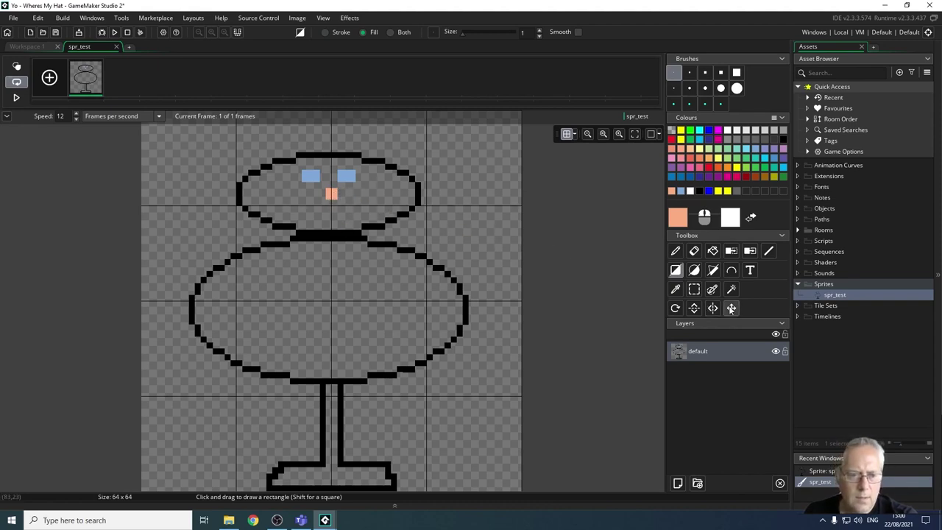
click(693, 289)
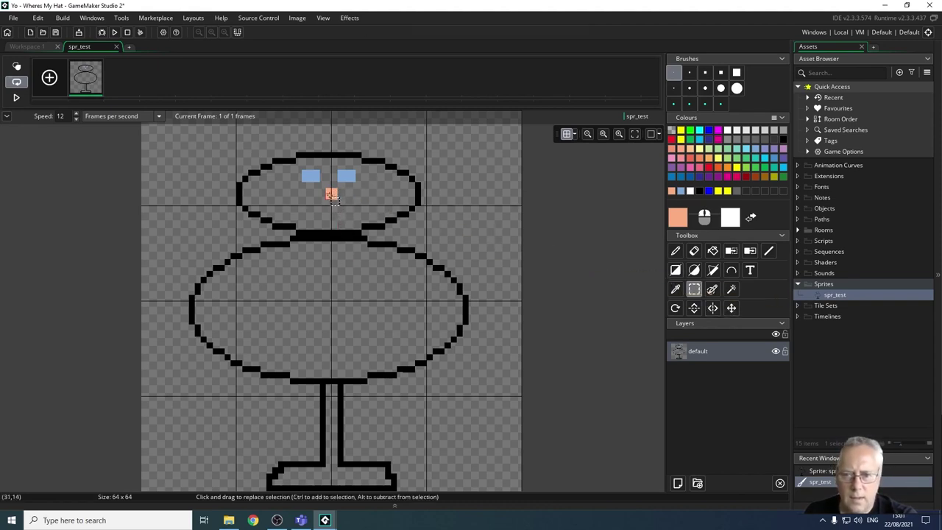
drag(322, 185, 342, 203)
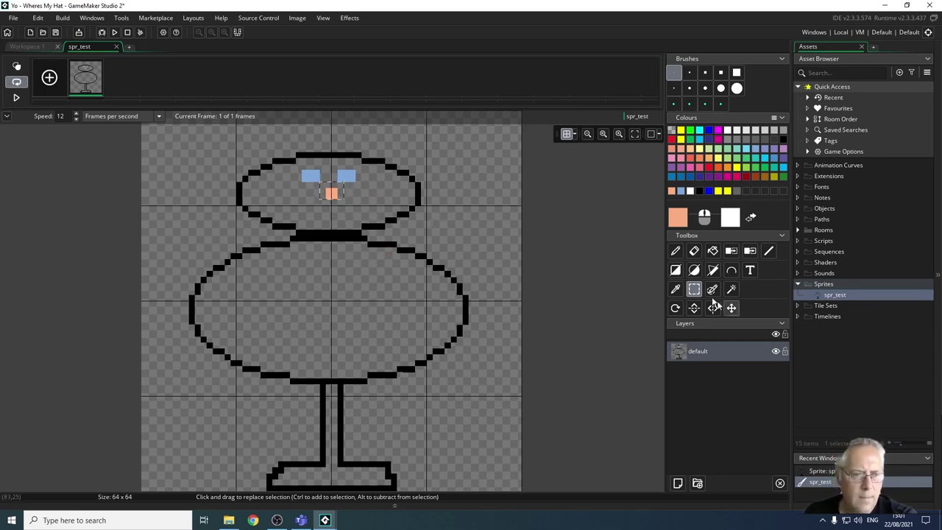
Draw a wide red rectangle outline as a mouth directly below the nose
click(675, 270)
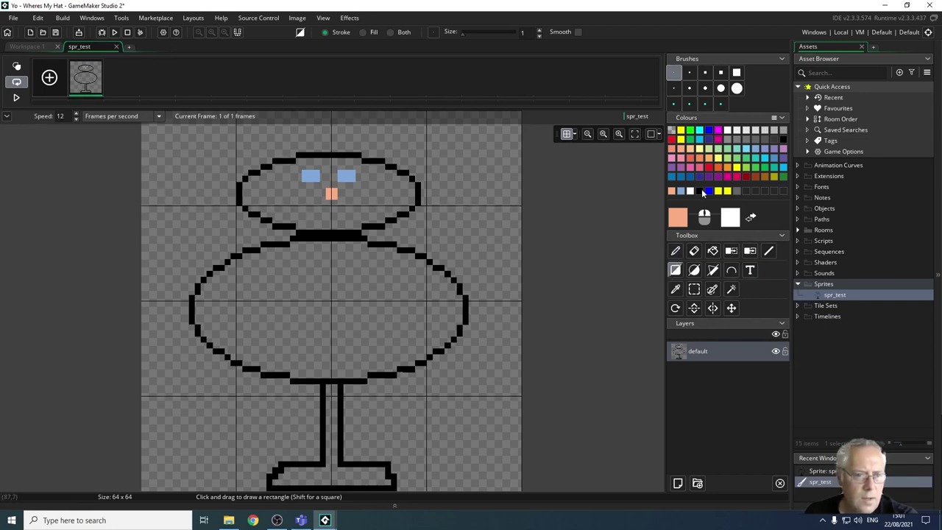
click(671, 139)
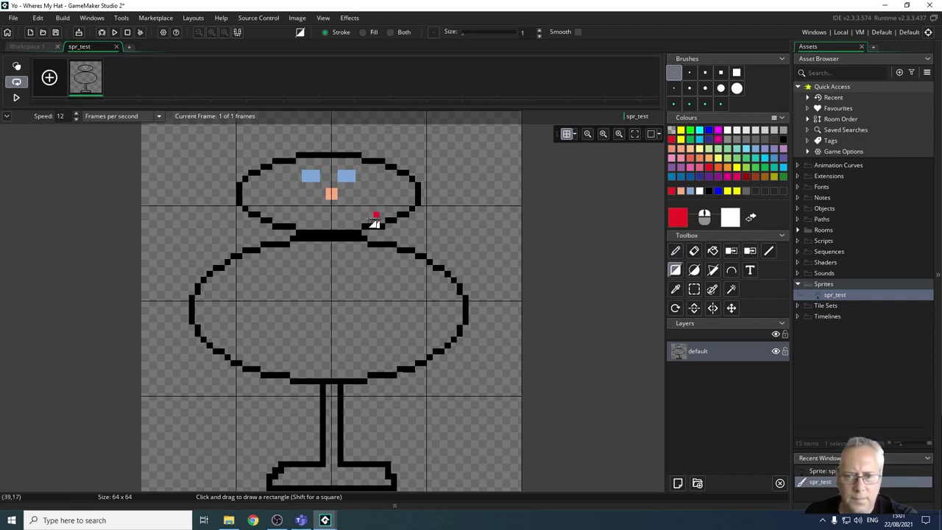
drag(293, 203, 369, 212)
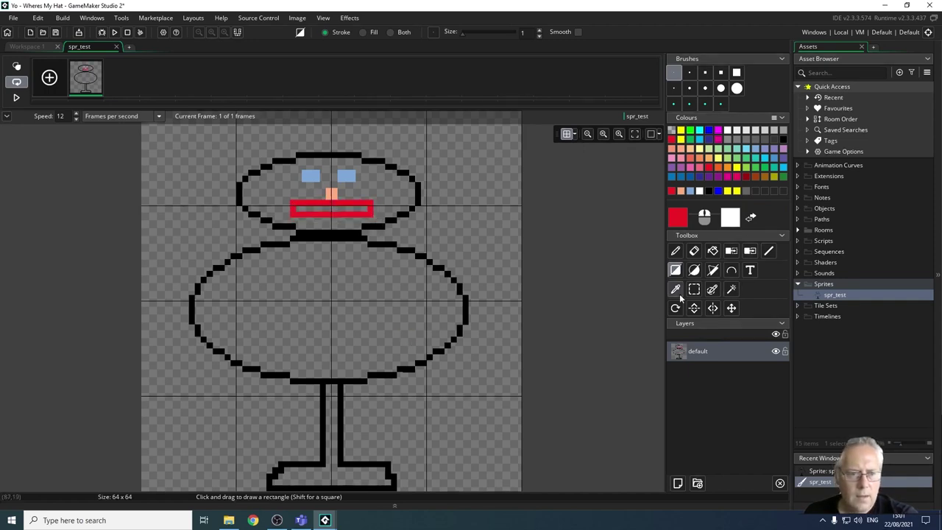
Draw a small filled white ellipse as a button in the upper middle of the large ellipse
click(693, 270)
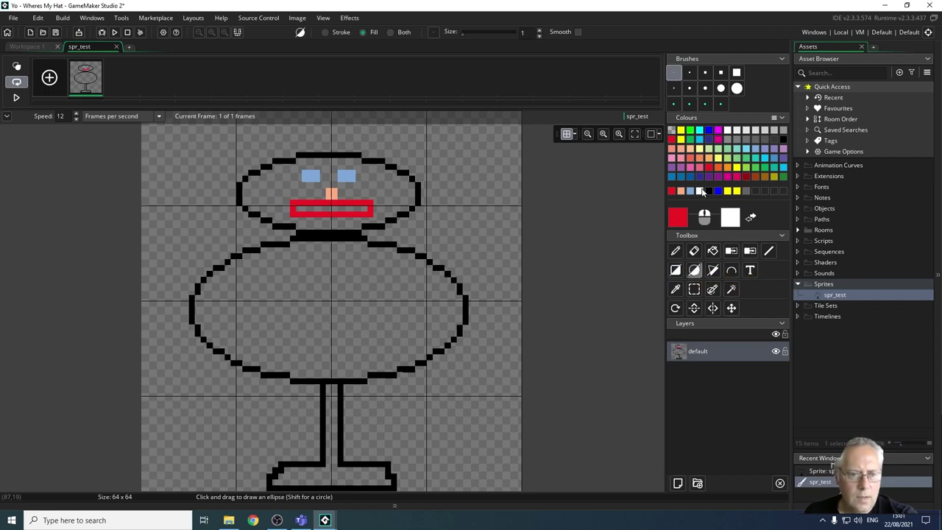
click(700, 191)
drag(309, 266, 348, 295)
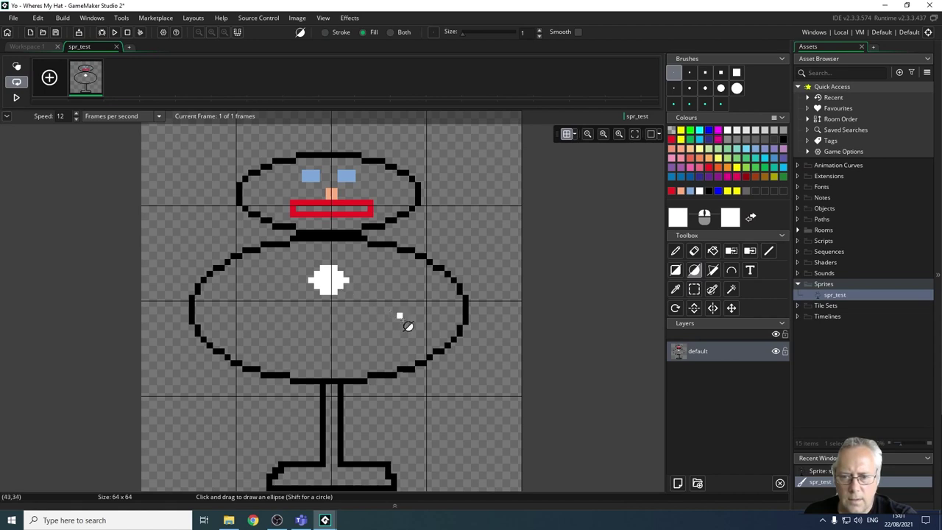
Select the white button, use it as a custom brush, and stamp two copies in a column below it
click(694, 289)
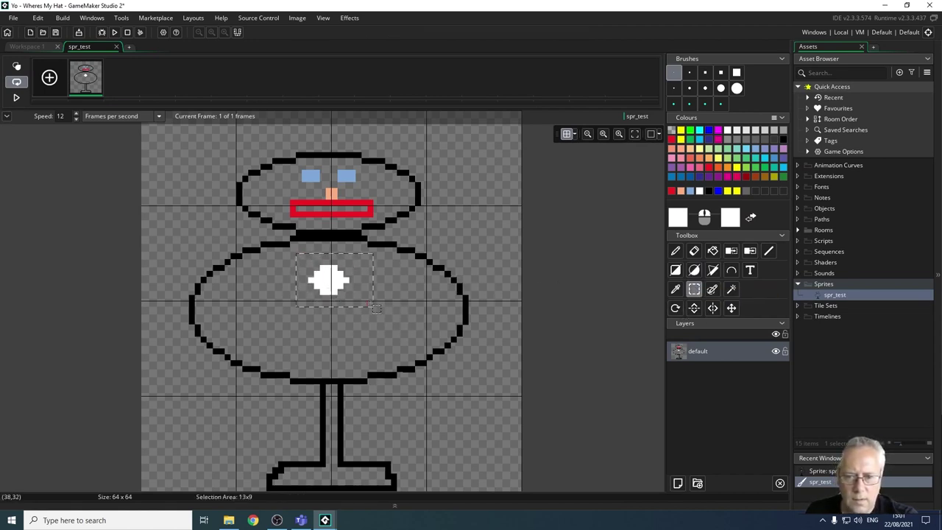
key(d)
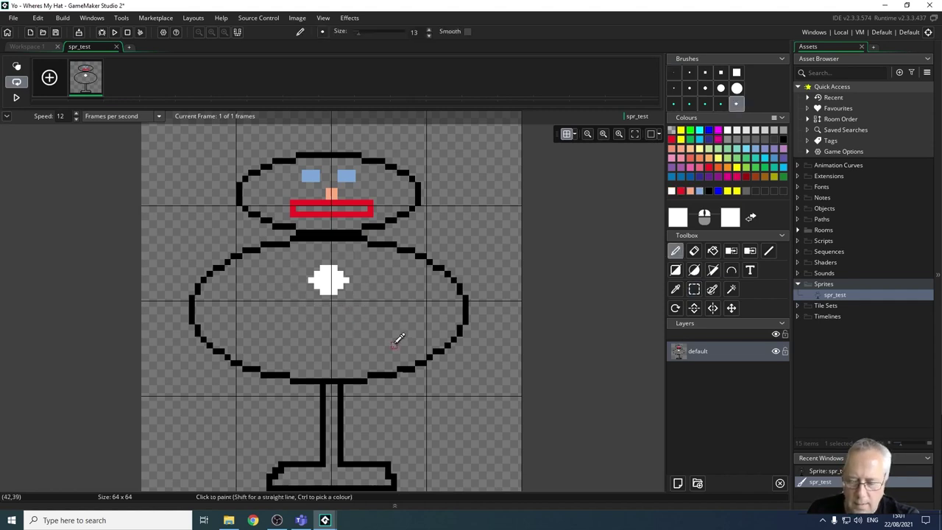
key(ctrl+v)
click(337, 317)
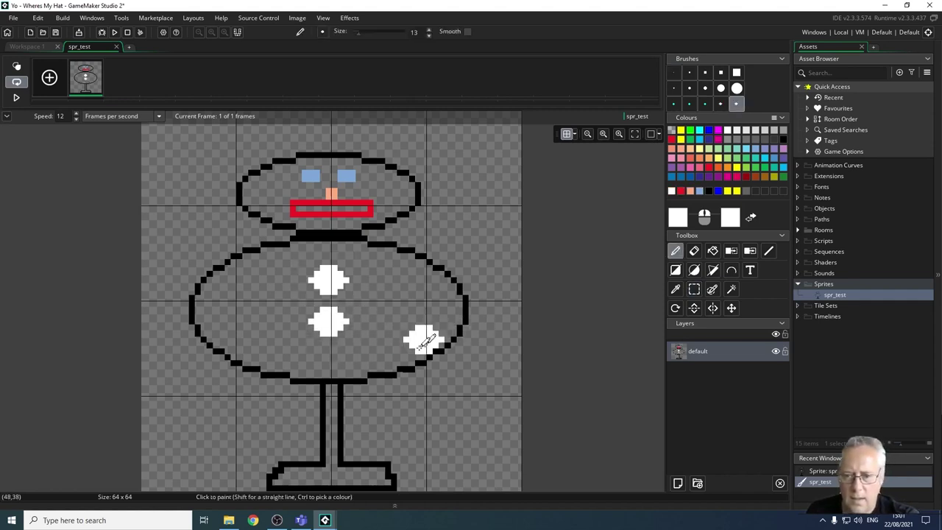
click(340, 359)
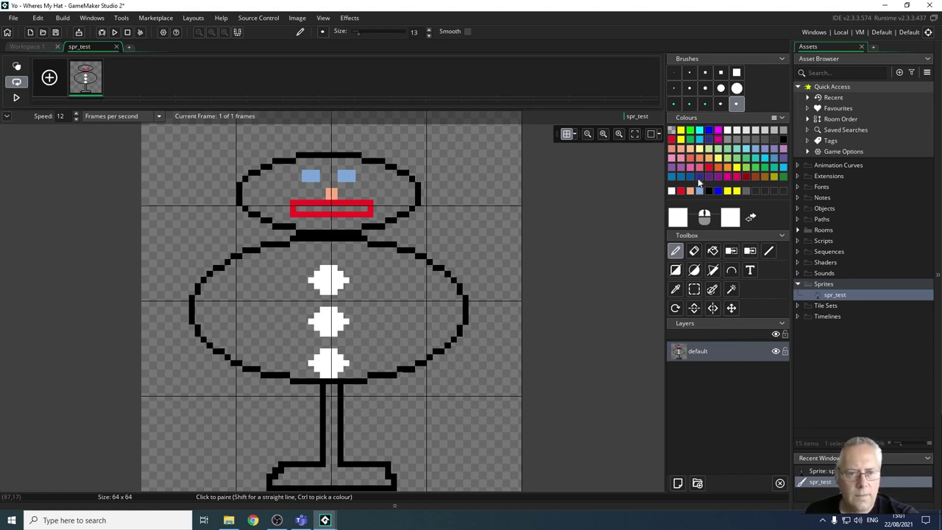
Fill the body ellipse around the white buttons with green
click(754, 169)
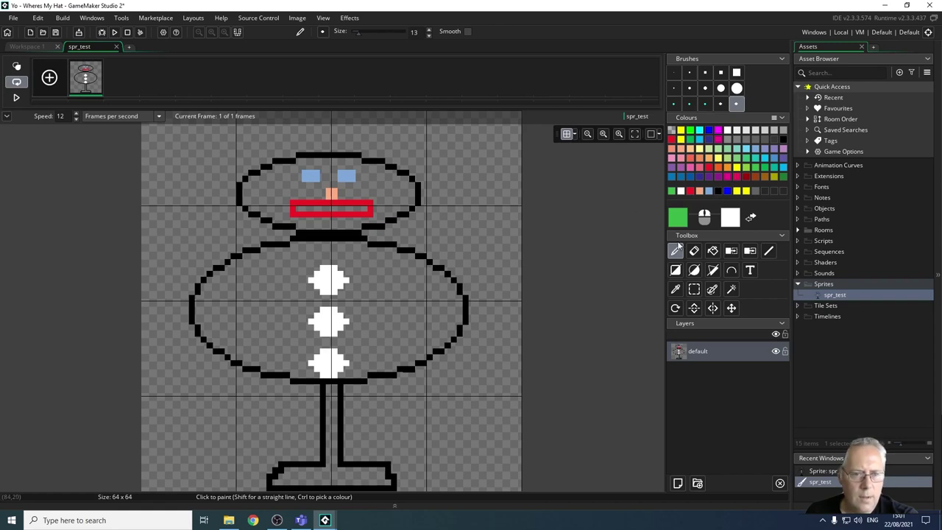
click(712, 251)
click(412, 288)
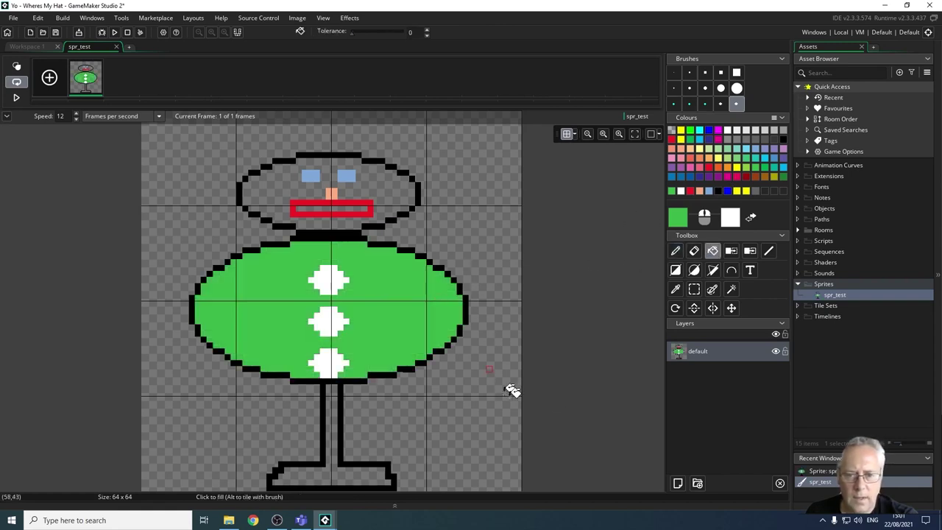
Fill the face with light peach and the legs and feet with brown
click(690, 150)
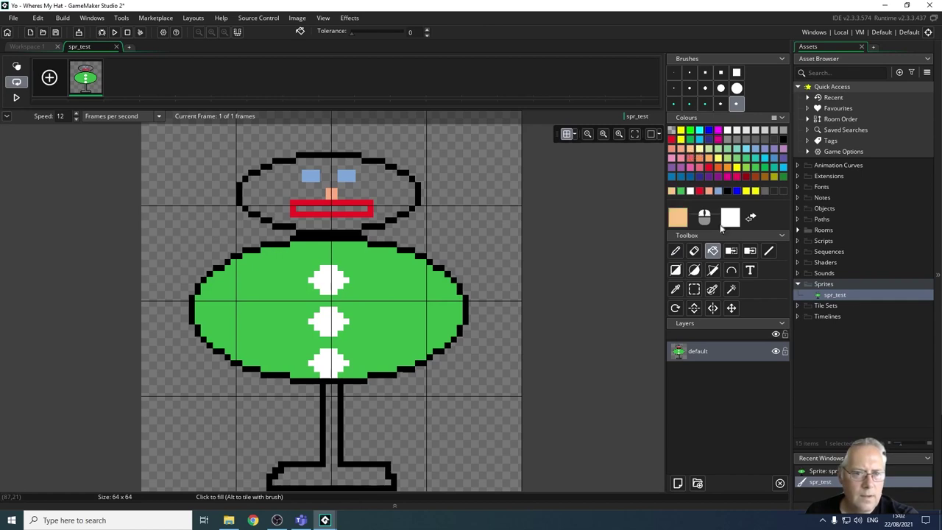
click(398, 191)
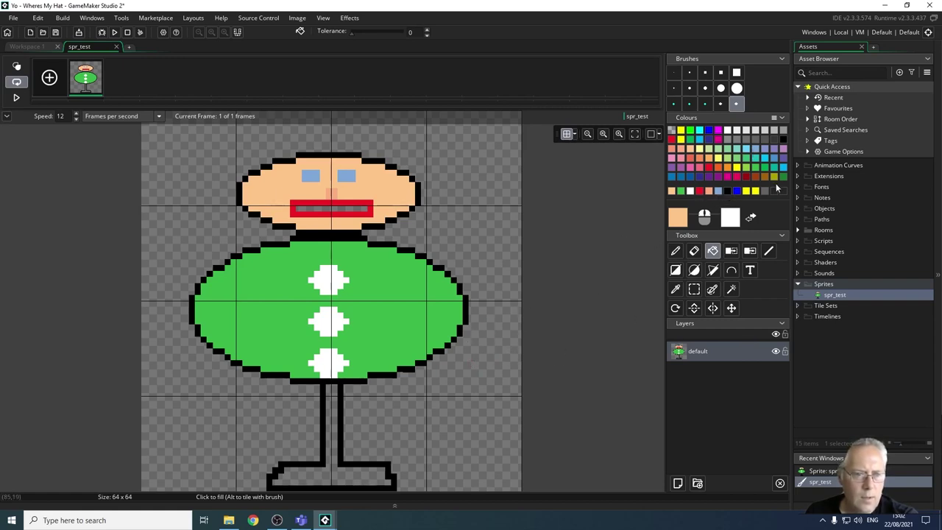
click(753, 181)
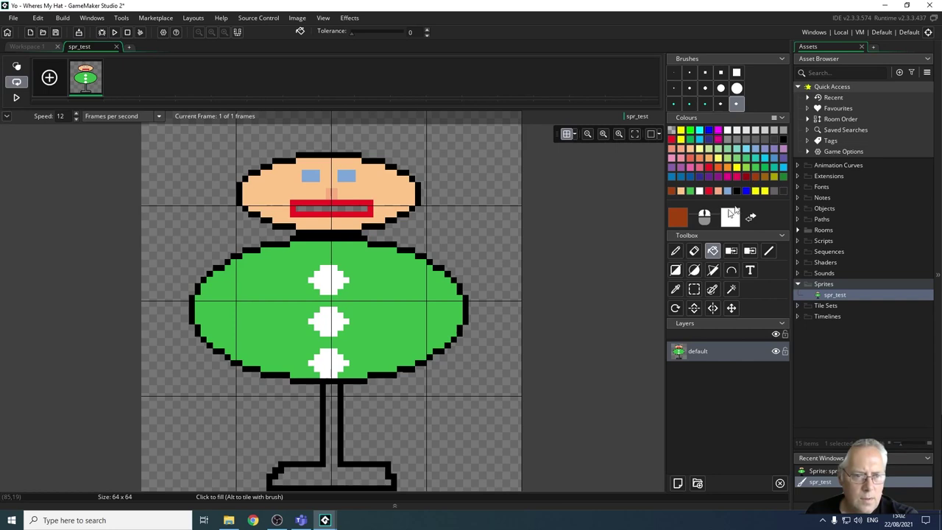
click(329, 426)
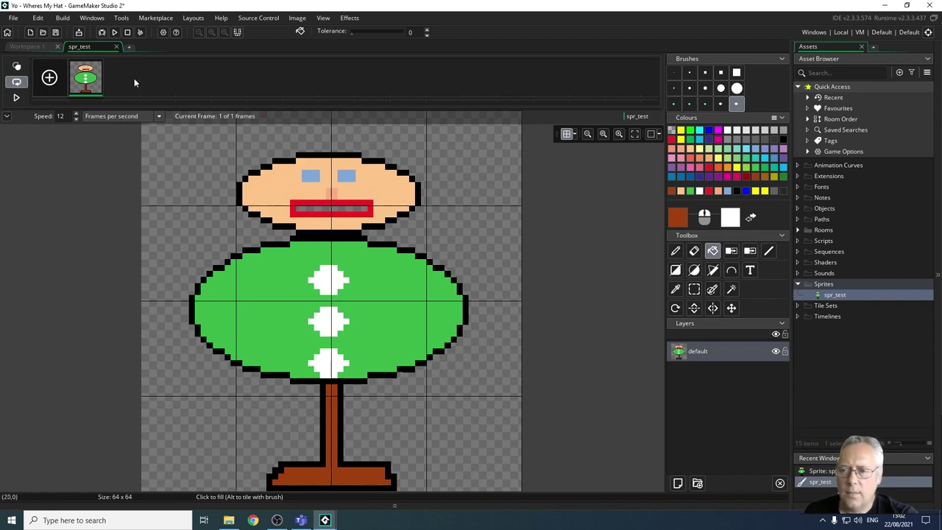
Copy the finished first frame and paste it twice to make three frames, and select the second frame
right_click(82, 74)
click(111, 110)
right_click(87, 75)
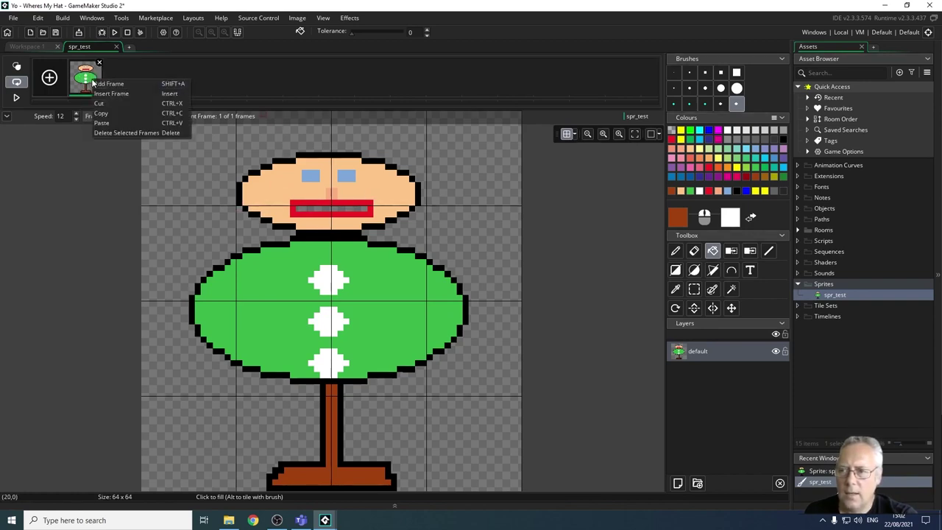
click(110, 123)
right_click(94, 98)
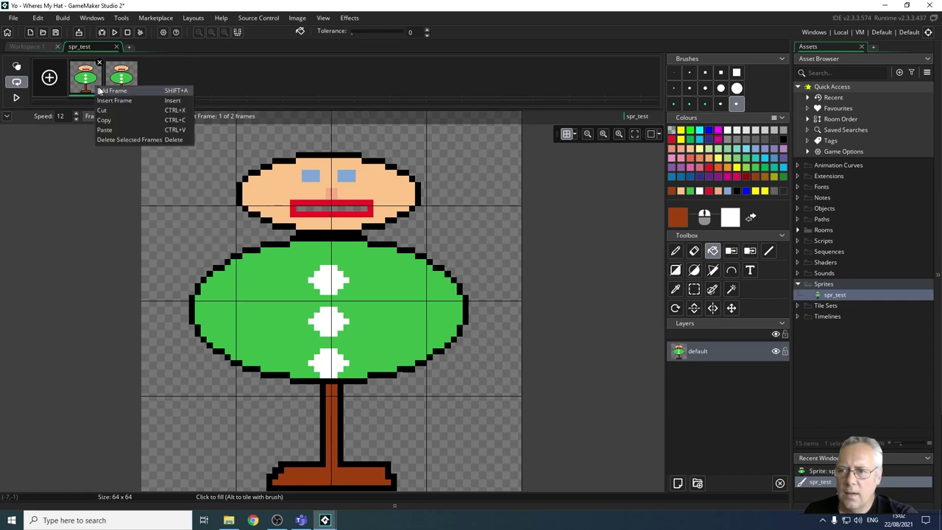
click(151, 121)
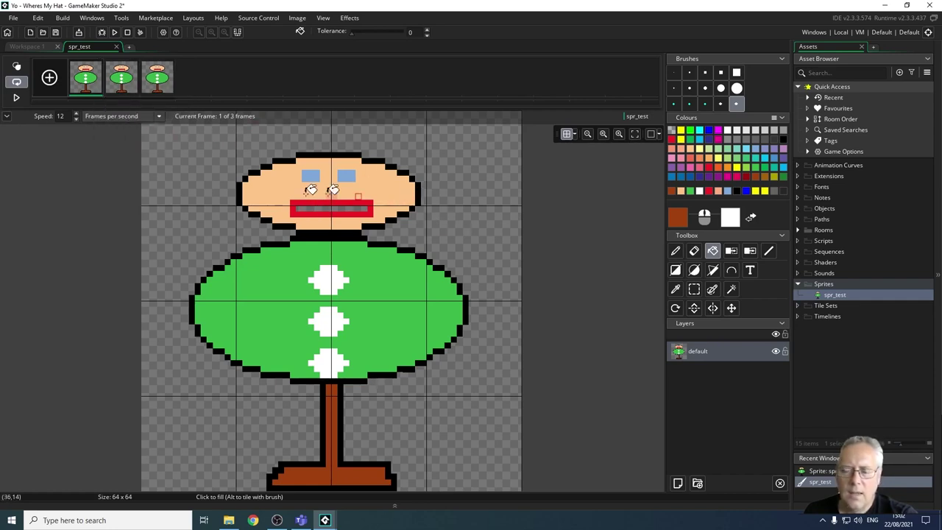
click(116, 87)
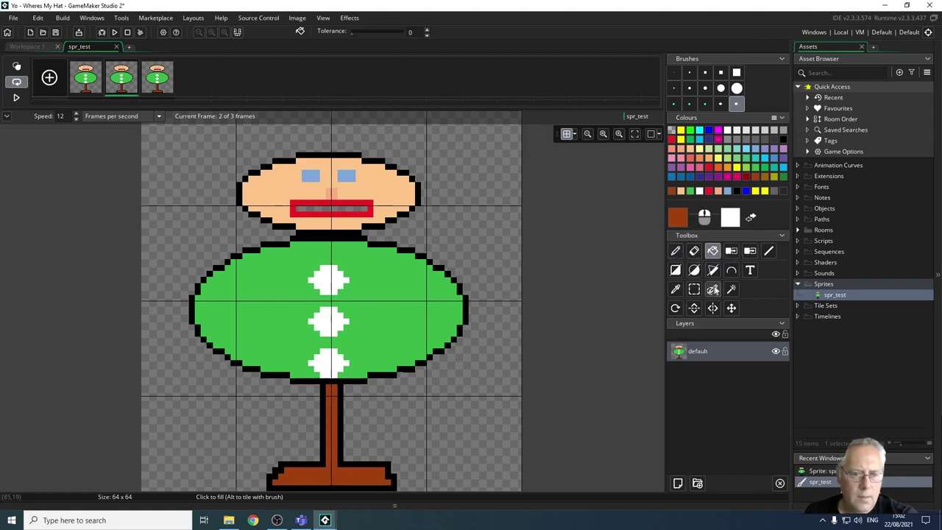
Fill the second frame's mouth opening with the red sampled from the lips and preview the animation
click(677, 288)
click(376, 211)
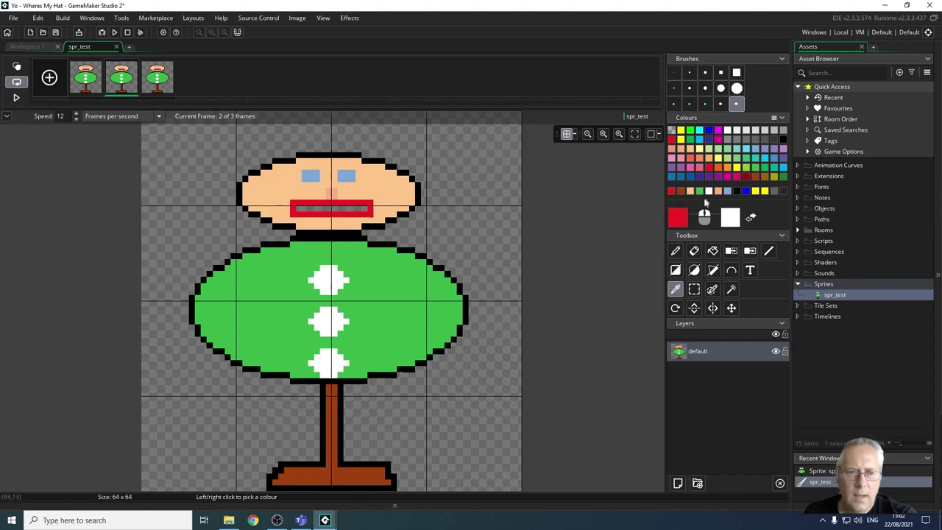
click(712, 250)
click(317, 208)
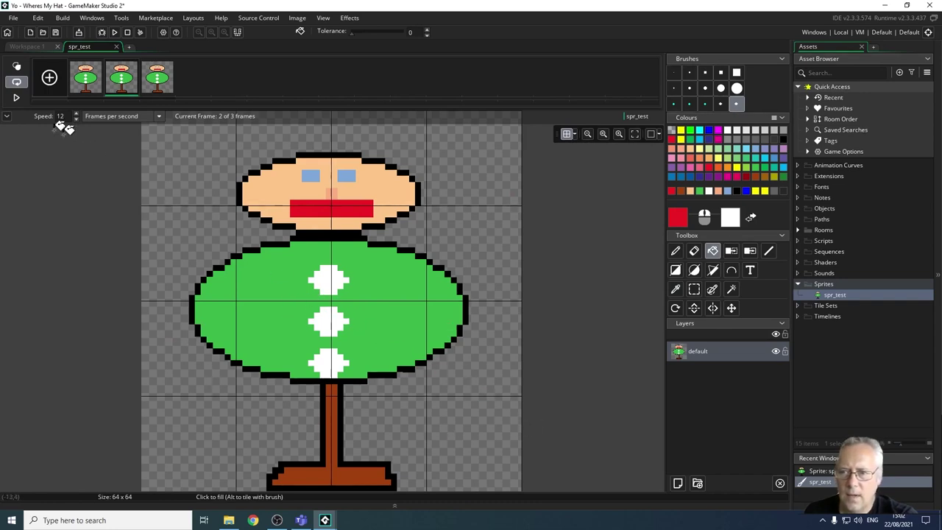
click(17, 97)
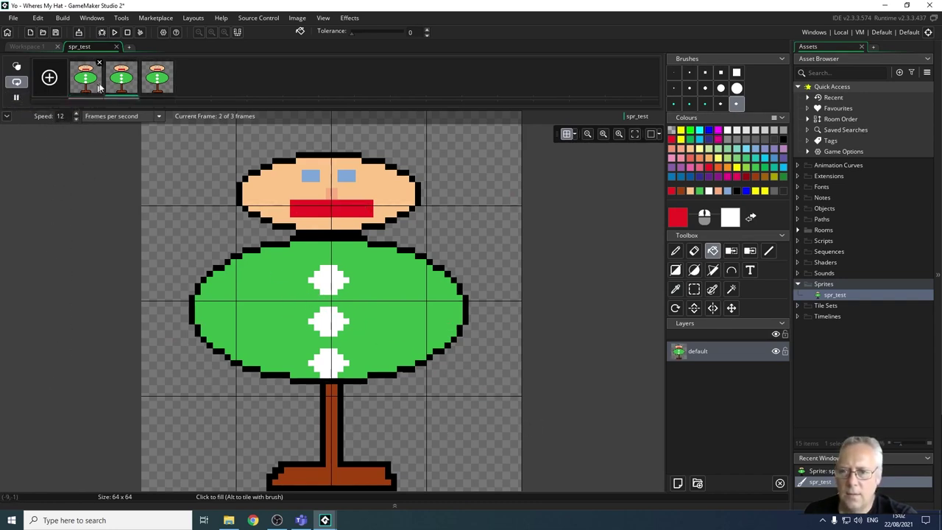
click(16, 97)
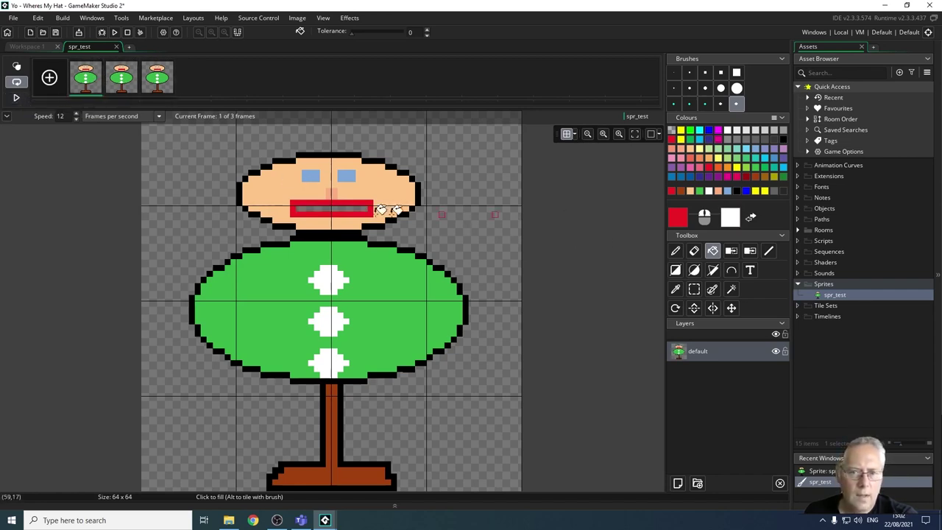
Fill the mouth openings in the first and third frames with white
click(305, 208)
click(150, 89)
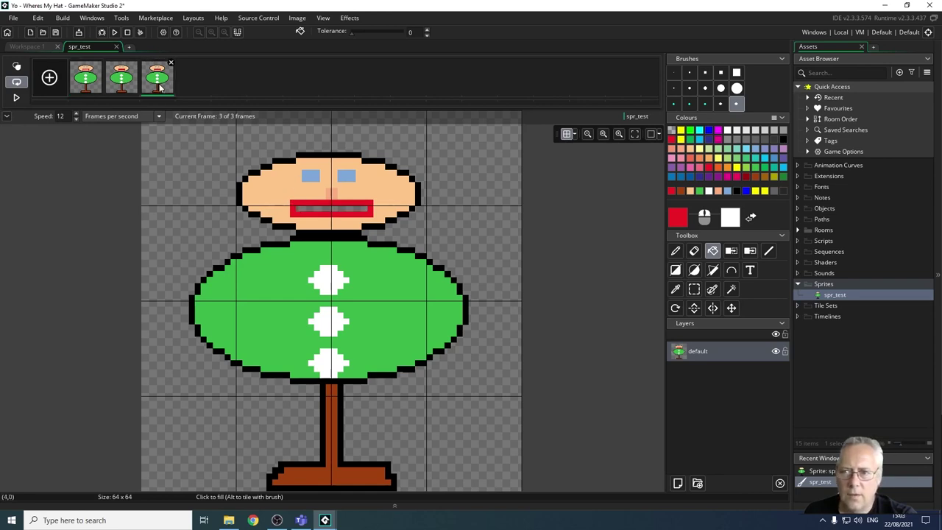
click(337, 207)
Preview the three-frame mouth animation and close the spr_test image editor
click(19, 99)
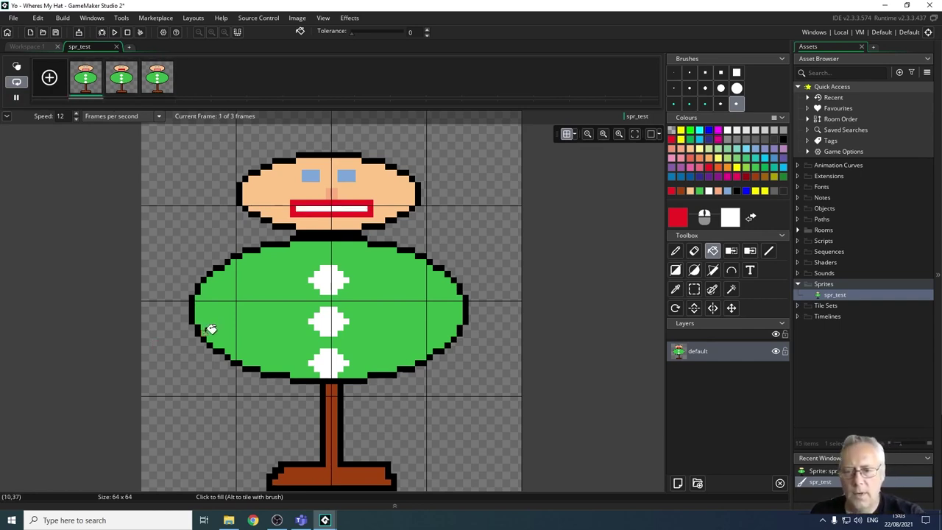
click(16, 97)
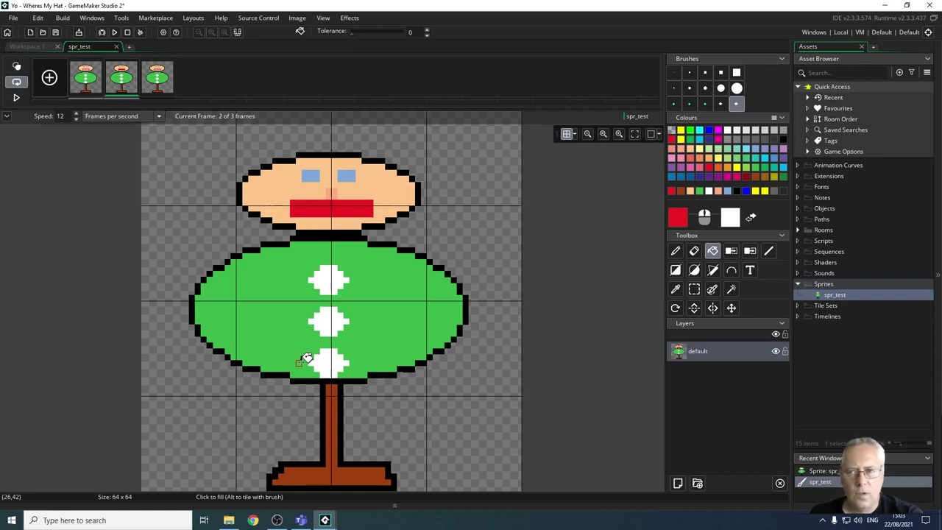
click(117, 47)
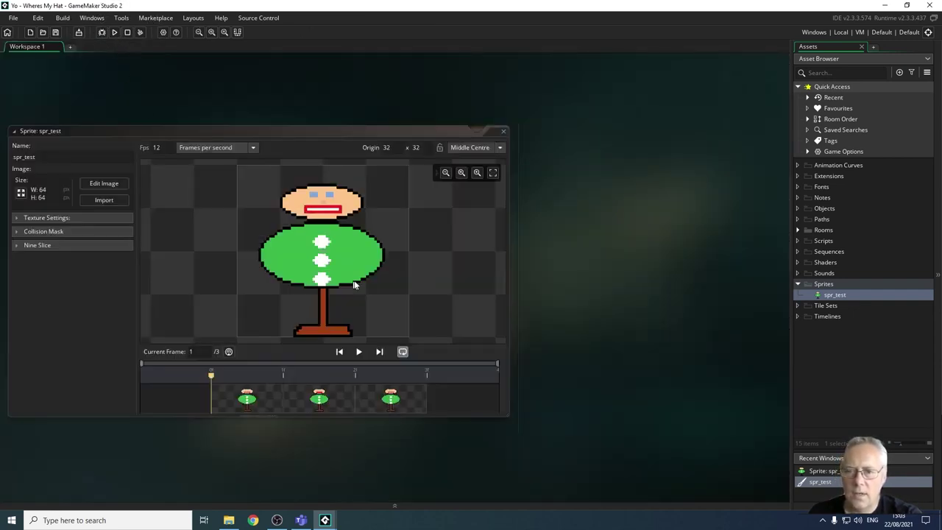